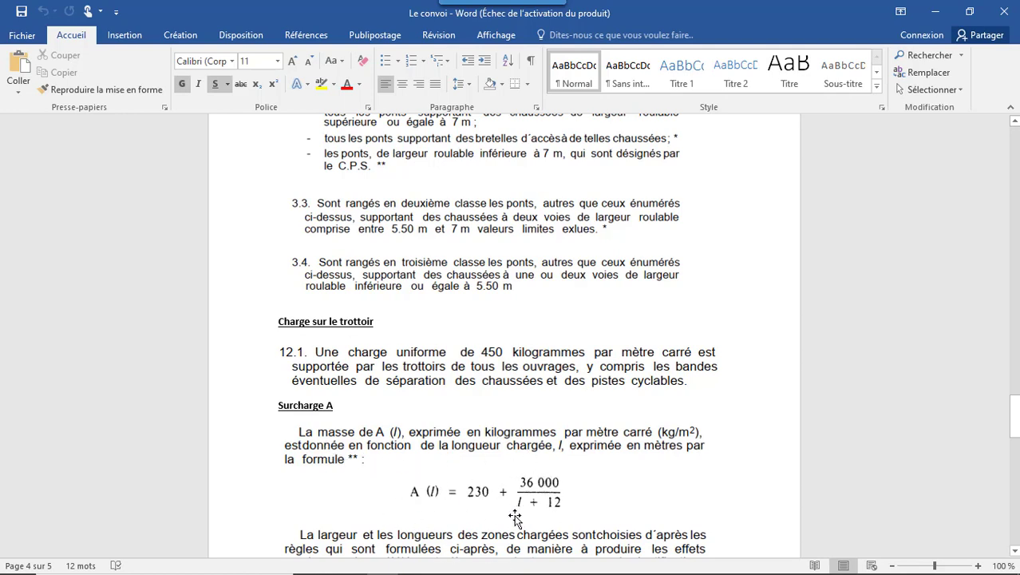
Review the bridge load rules in the Le convoi document, including the footway load, surcharge A formula, coefficient table and truck layout figures
scroll(507, 488, down, 4)
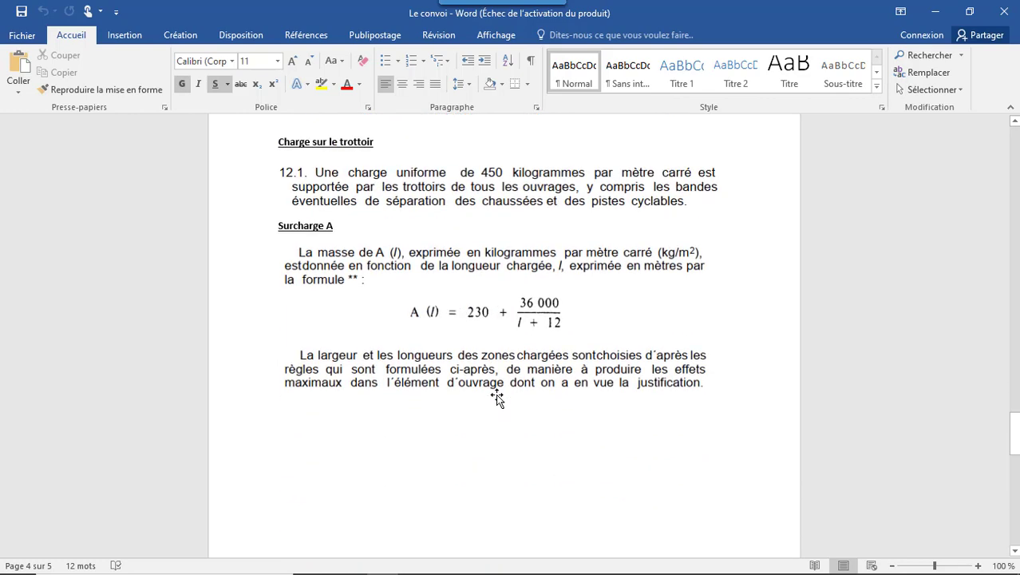
scroll(496, 397, down, 5)
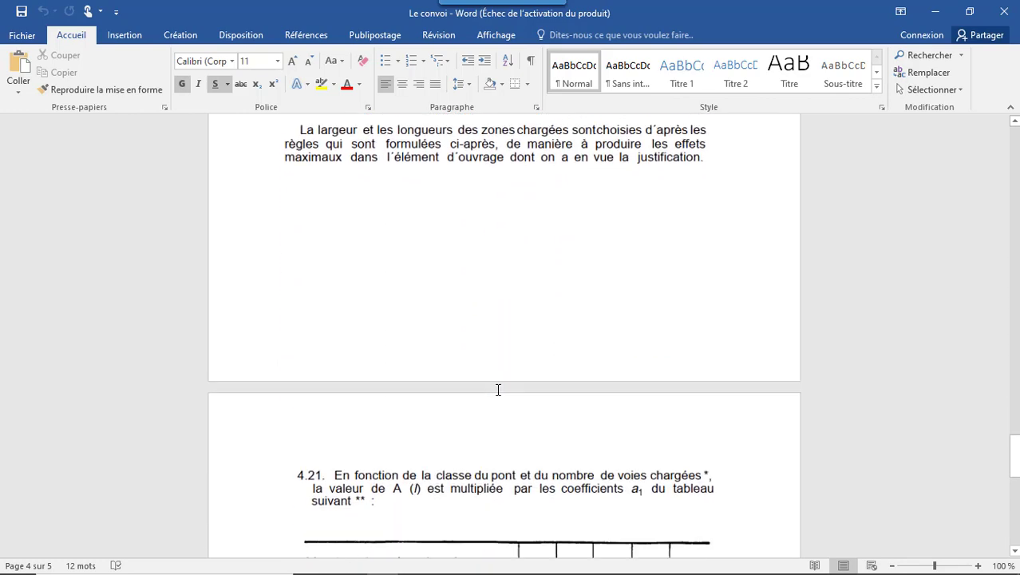
scroll(497, 389, down, 5)
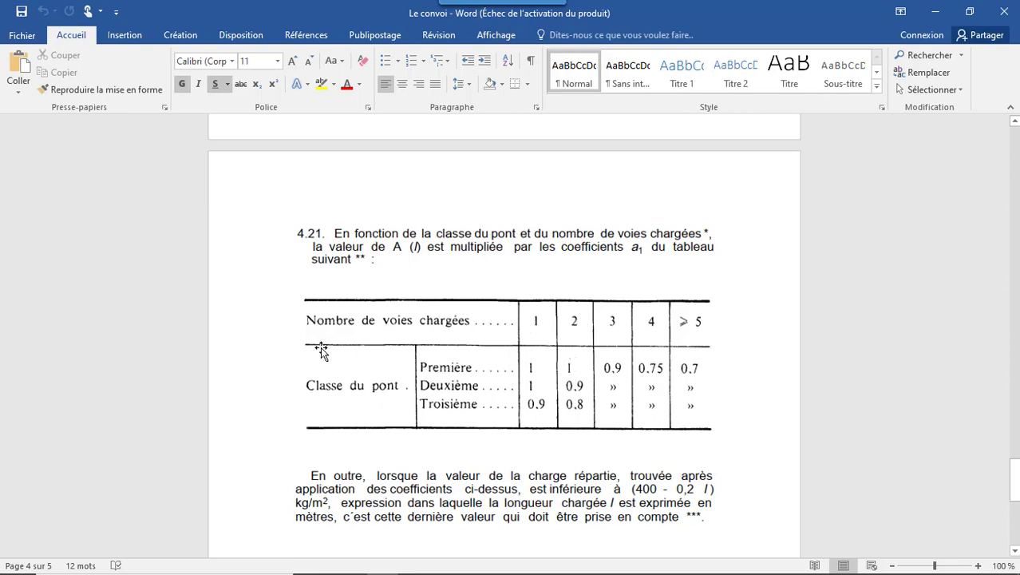
scroll(443, 335, up, 10)
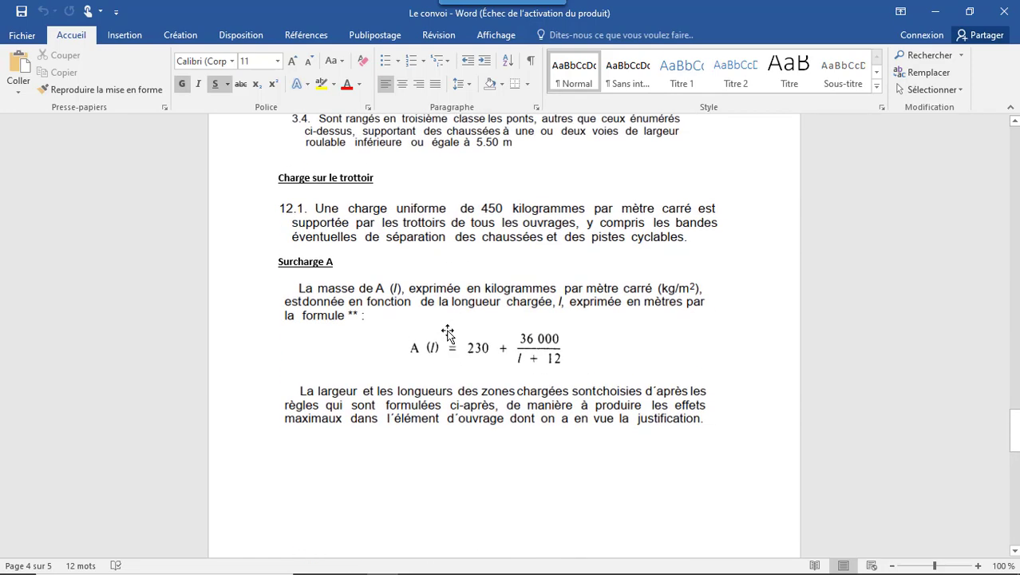
scroll(448, 332, up, 15)
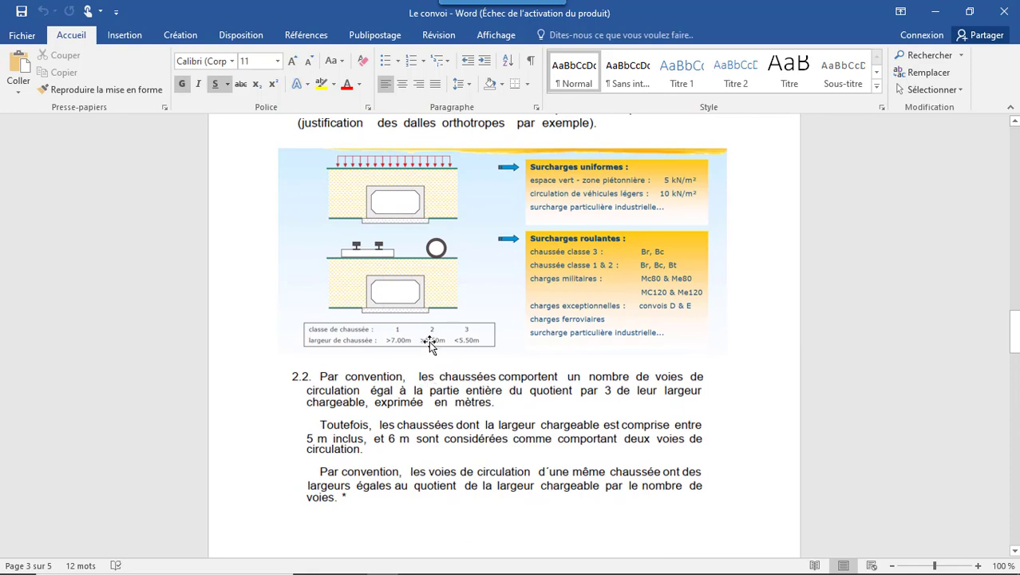
scroll(478, 310, up, 12)
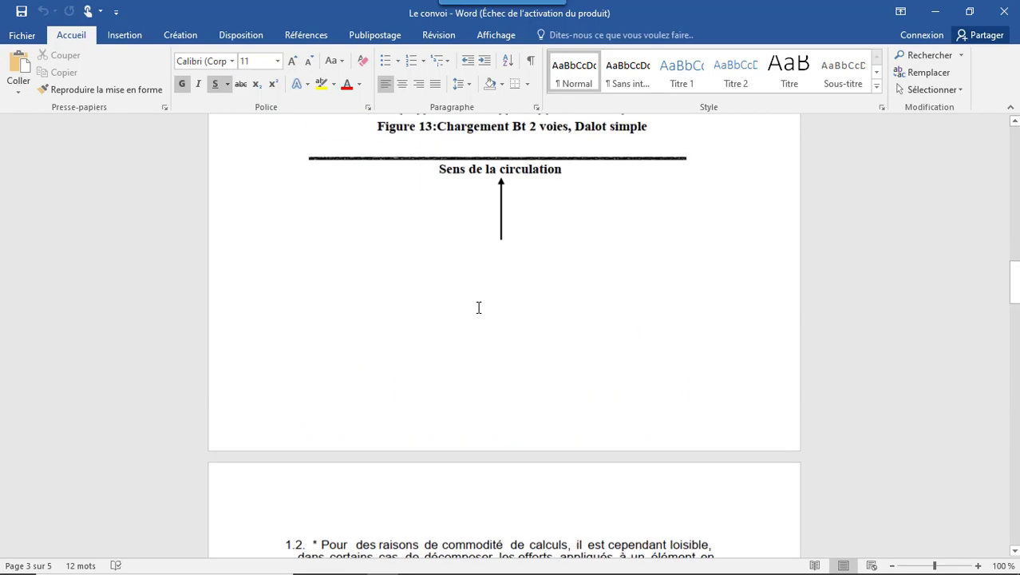
scroll(478, 308, up, 20)
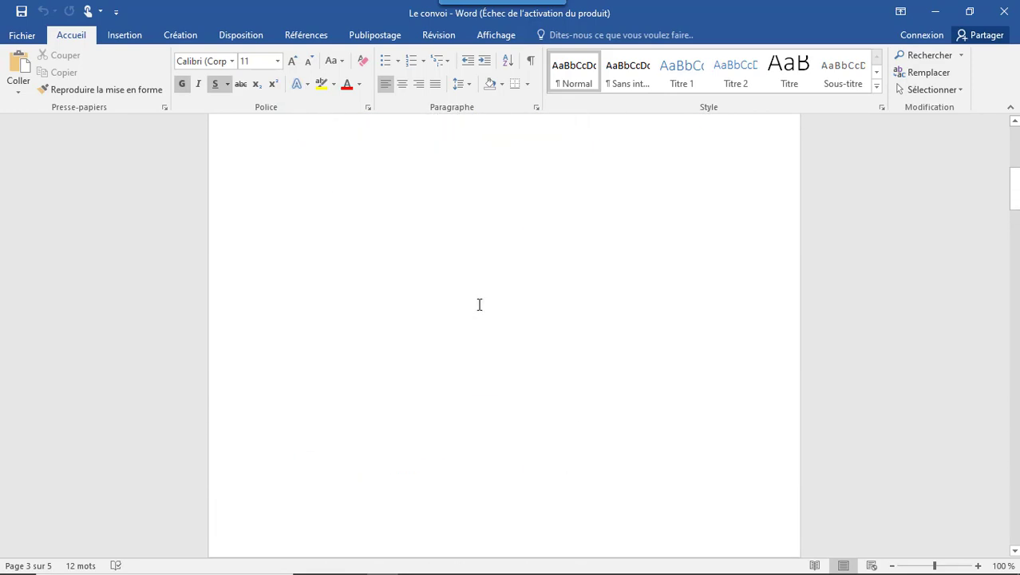
scroll(479, 304, up, 6)
scroll(488, 305, down, 4)
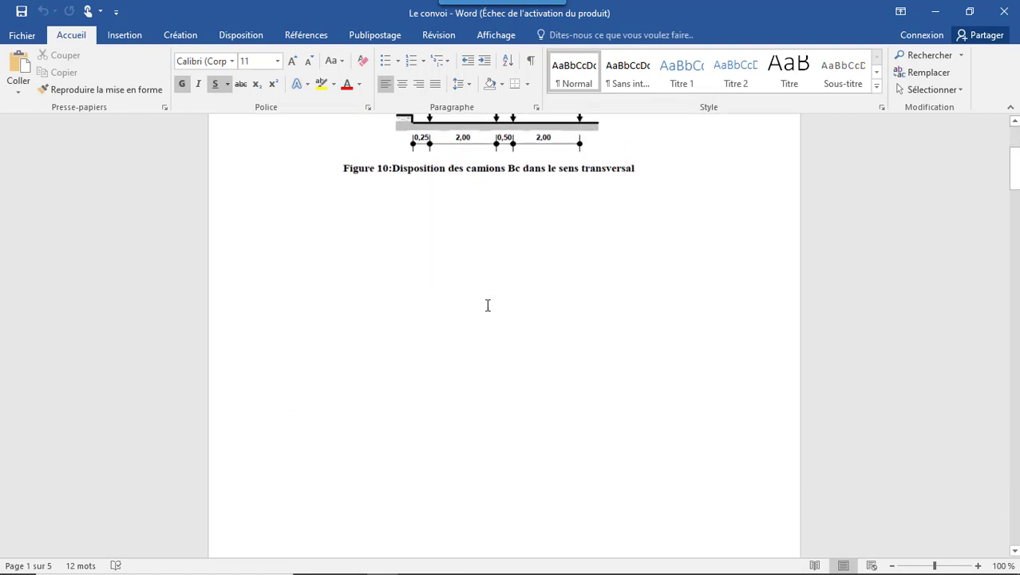
scroll(488, 305, down, 7)
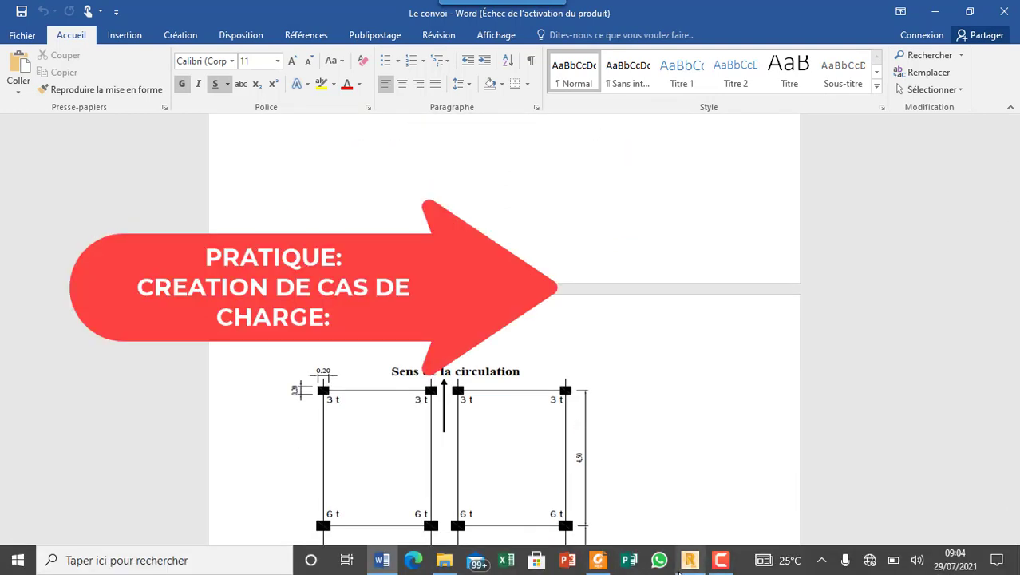
Switch to Robot Structural Analysis and add a permanent load case of structural sub-nature named POIDS PROPRE to the DALOT project
click(687, 563)
mouse_move(462, 173)
mouse_down()
mouse_move(502, 194)
mouse_move(467, 200)
mouse_move(451, 187)
mouse_move(463, 190)
mouse_up()
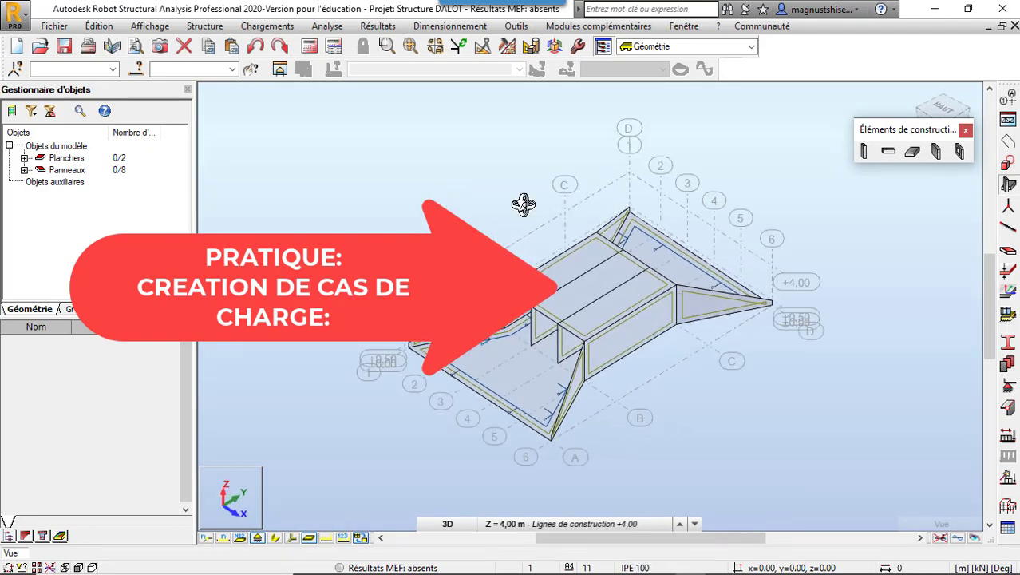
drag(523, 205, 487, 173)
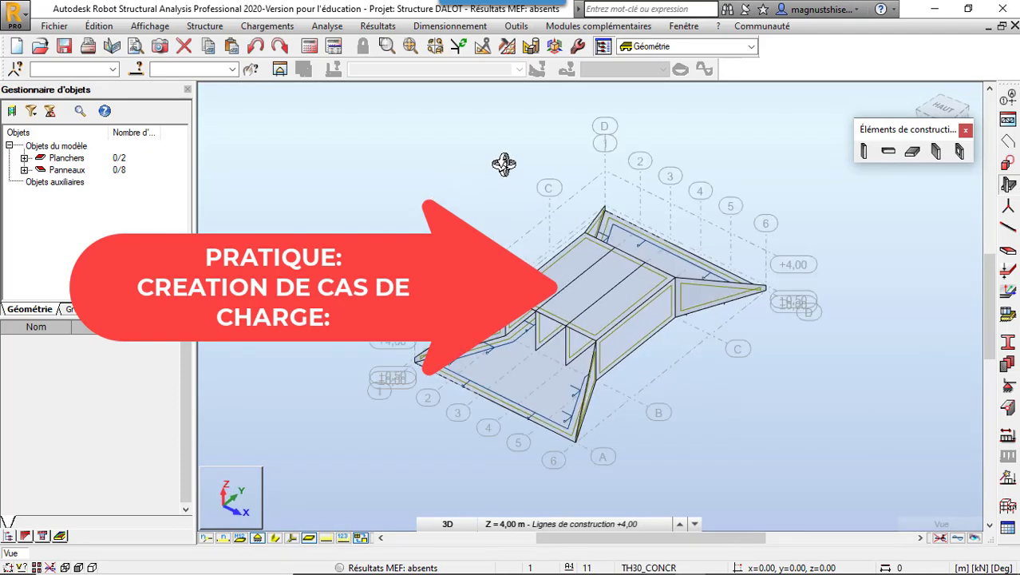
drag(635, 364, 596, 269)
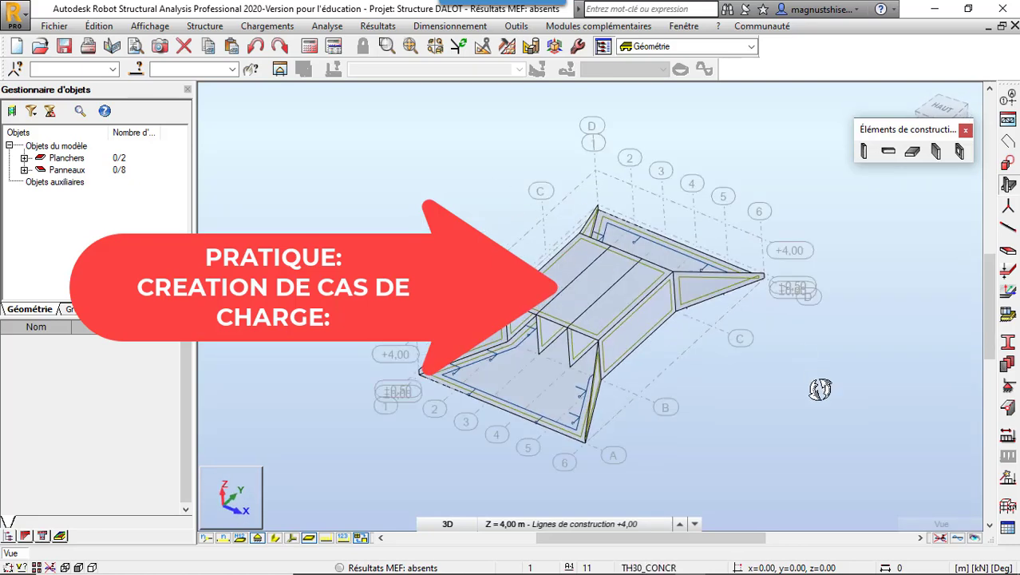
click(1007, 435)
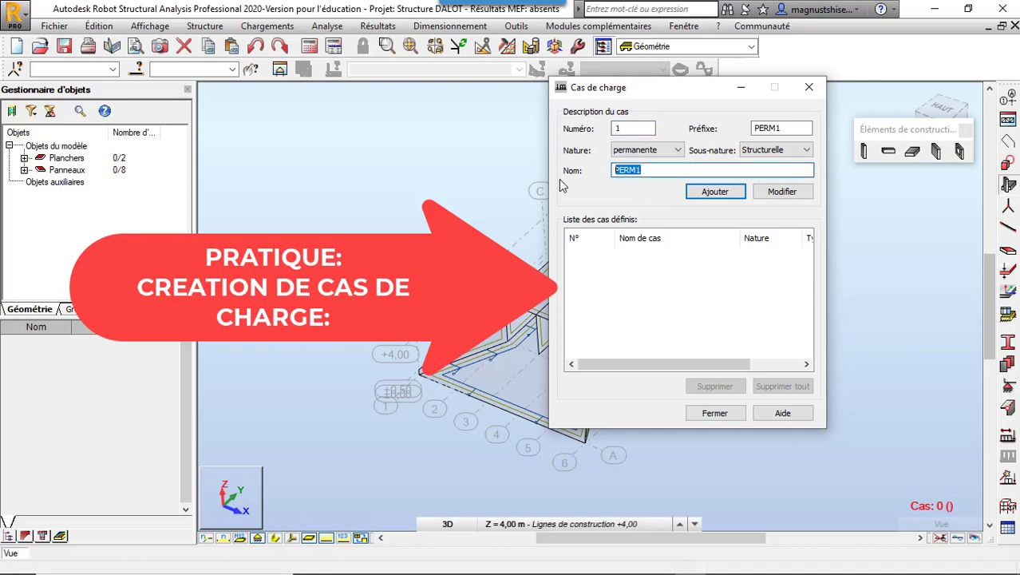
text(POIDS PROPRE)
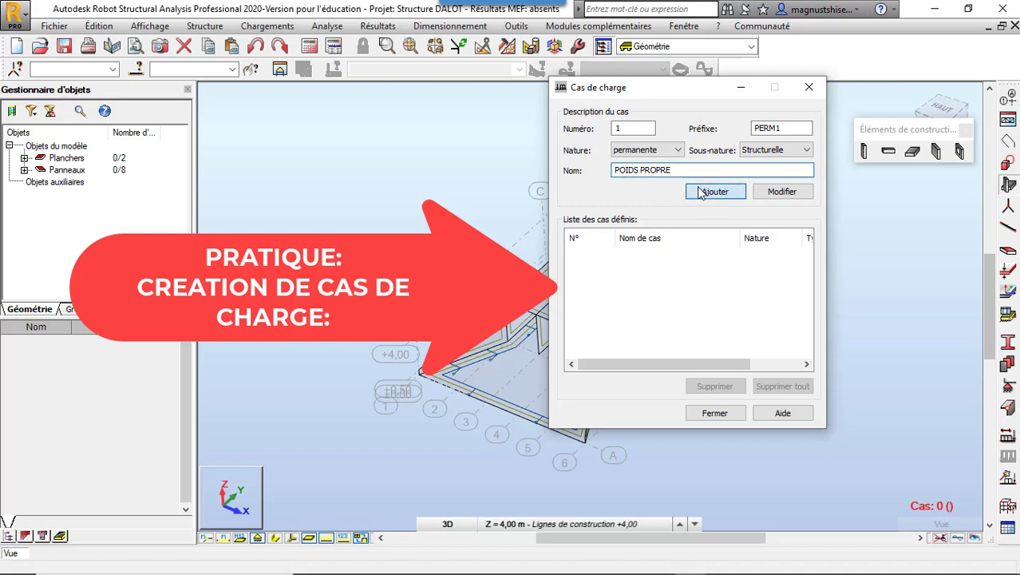
key(Return)
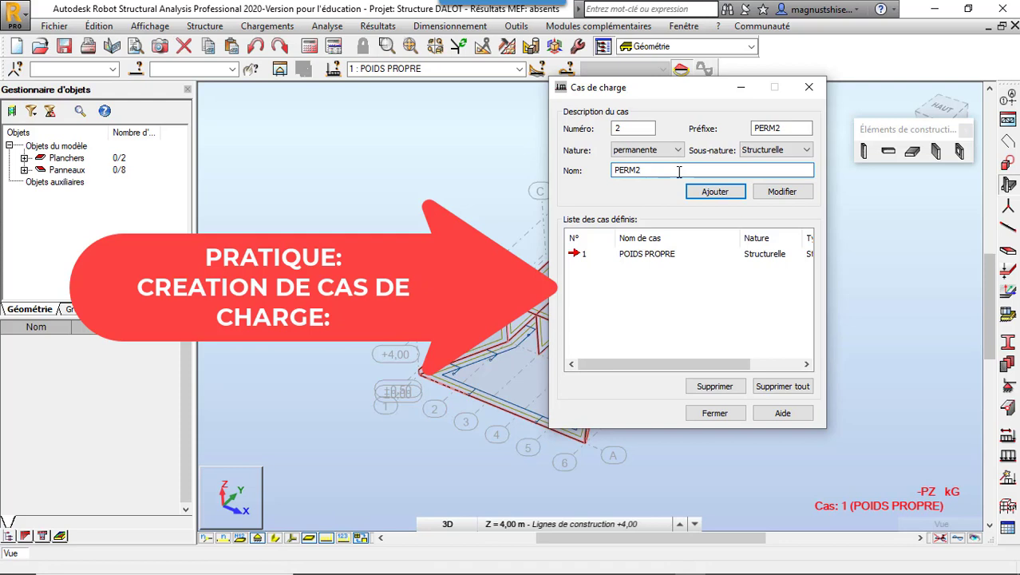
Add a second permanent structural load case named REMBLAI
drag(679, 172, 583, 175)
text(R)
key(BackSpace)
key(BackSpace)
key(BackSpace)
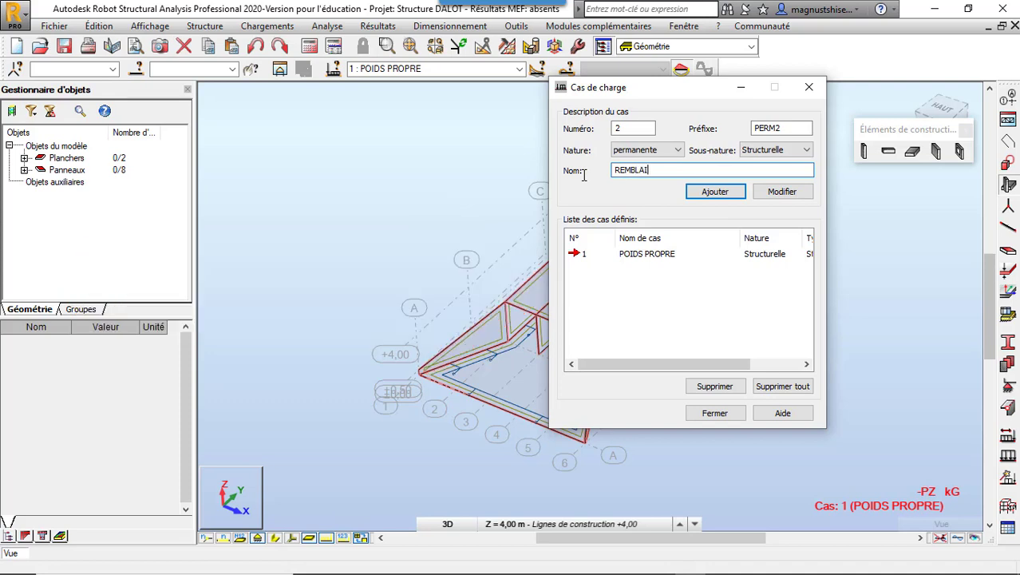
click(705, 195)
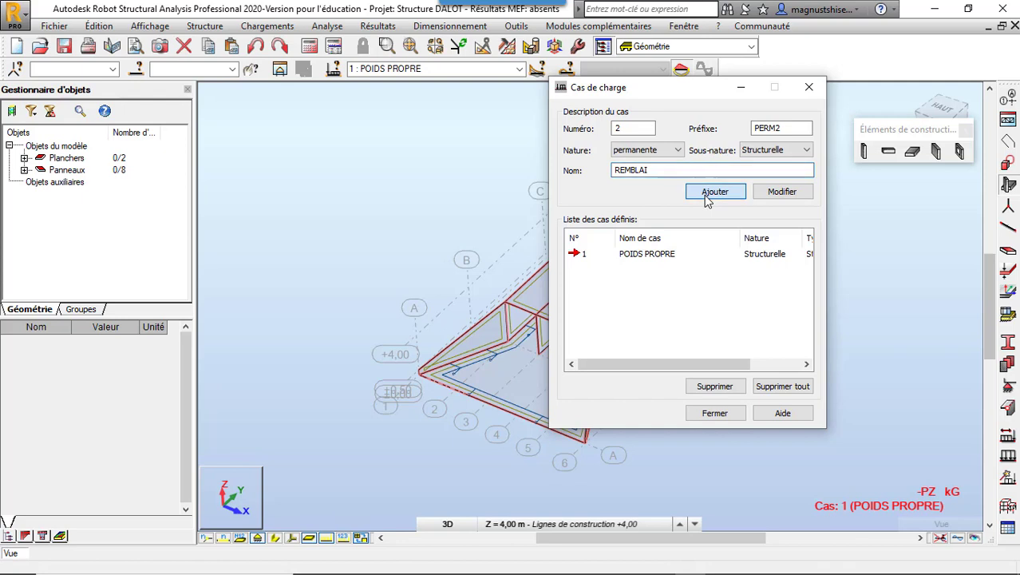
Add a third permanent structural load case named POUSSEE DE TERRE
click(664, 169)
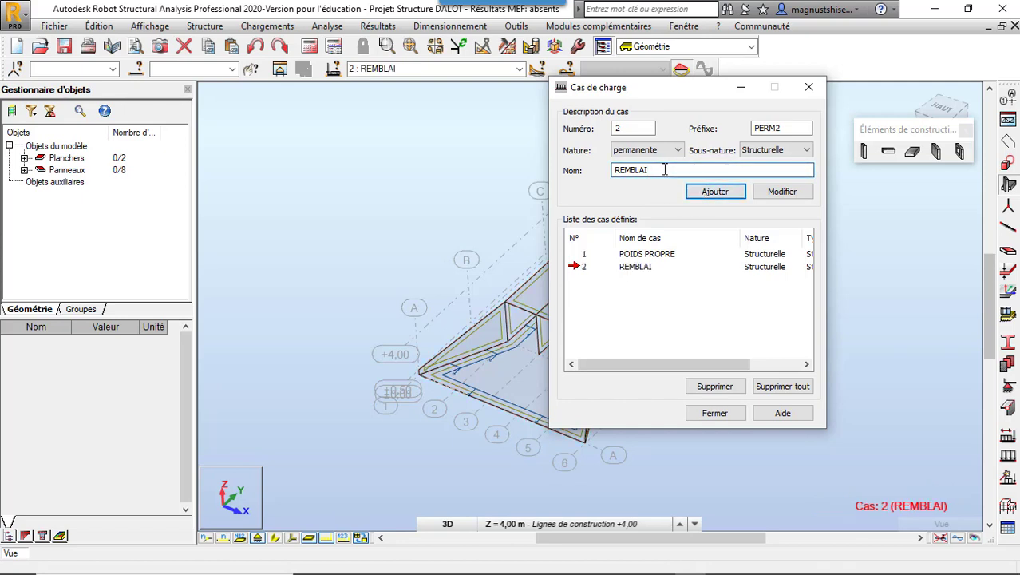
key(BackSpace)
key(BackSpace)
key(BackSpace)
key(BackSpace)
key(BackSpace)
key(BackSpace)
click(724, 195)
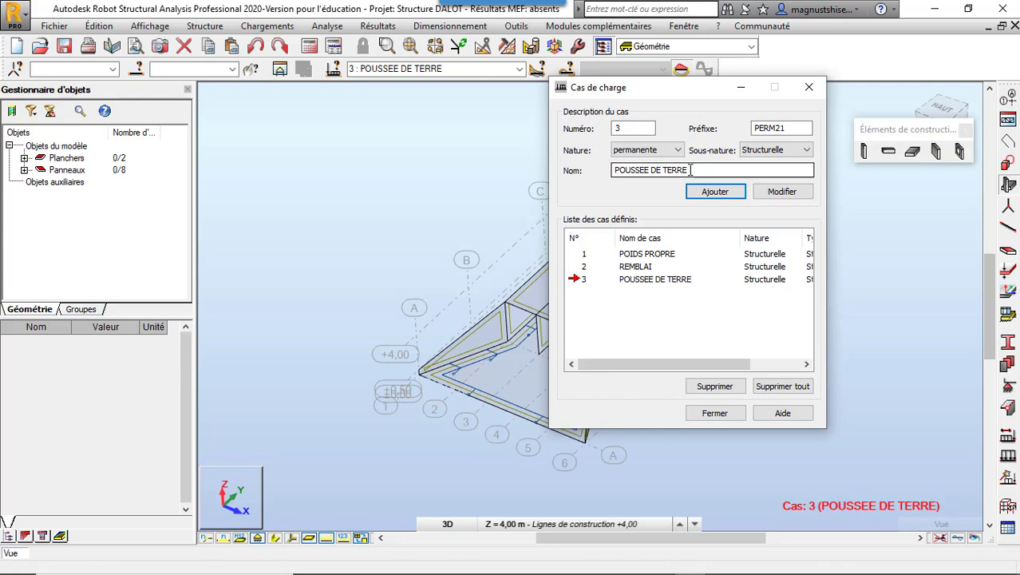
Add a fourth permanent structural load case named P CHAUSSEE
click(691, 169)
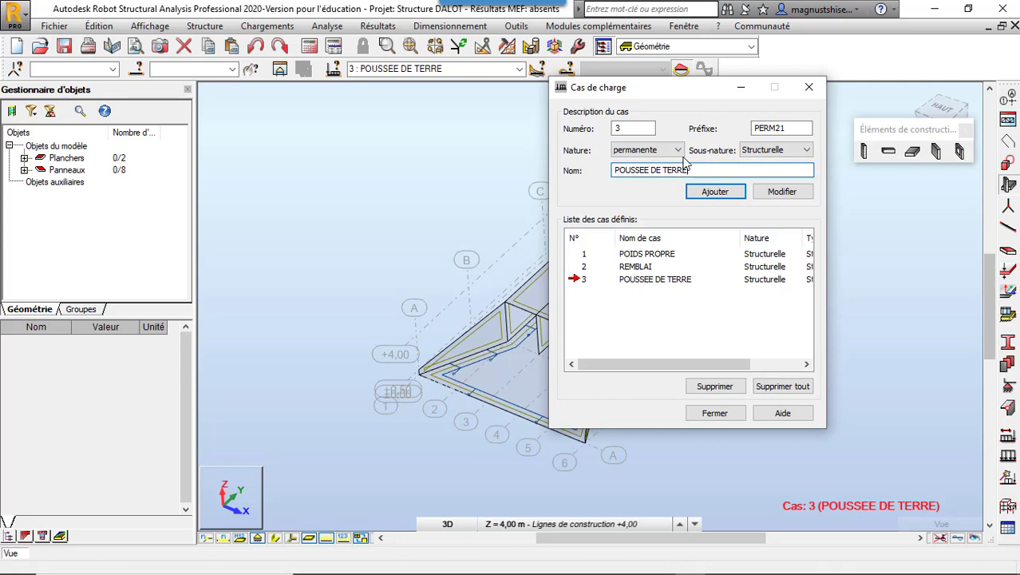
drag(695, 169, 581, 205)
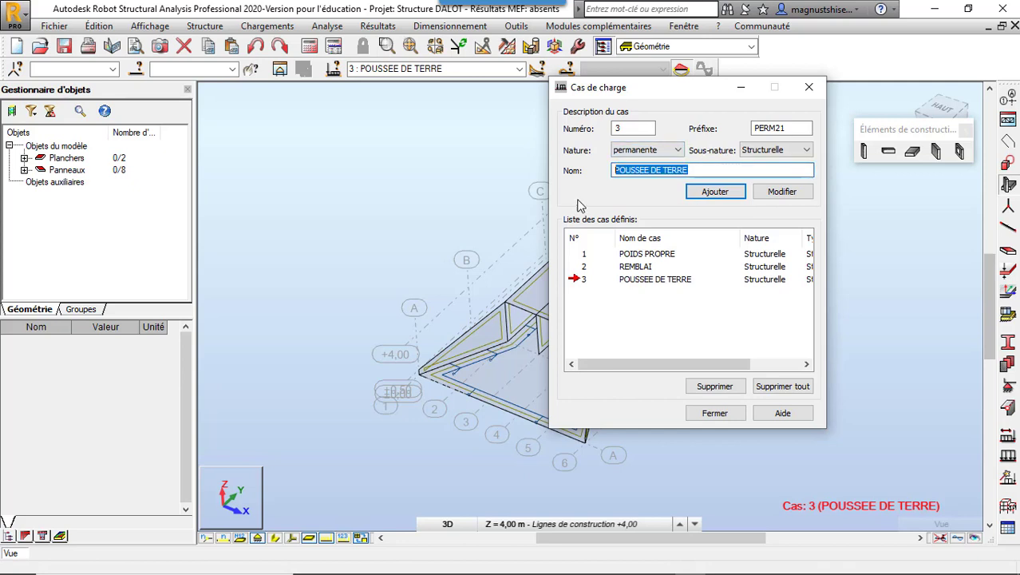
text(P)
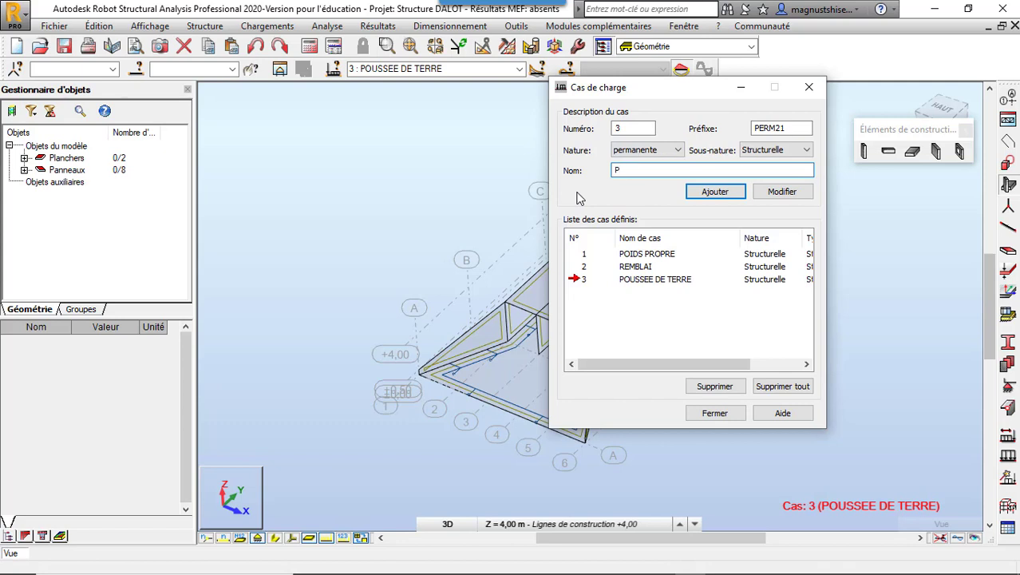
text( CHAUSSEE)
click(699, 199)
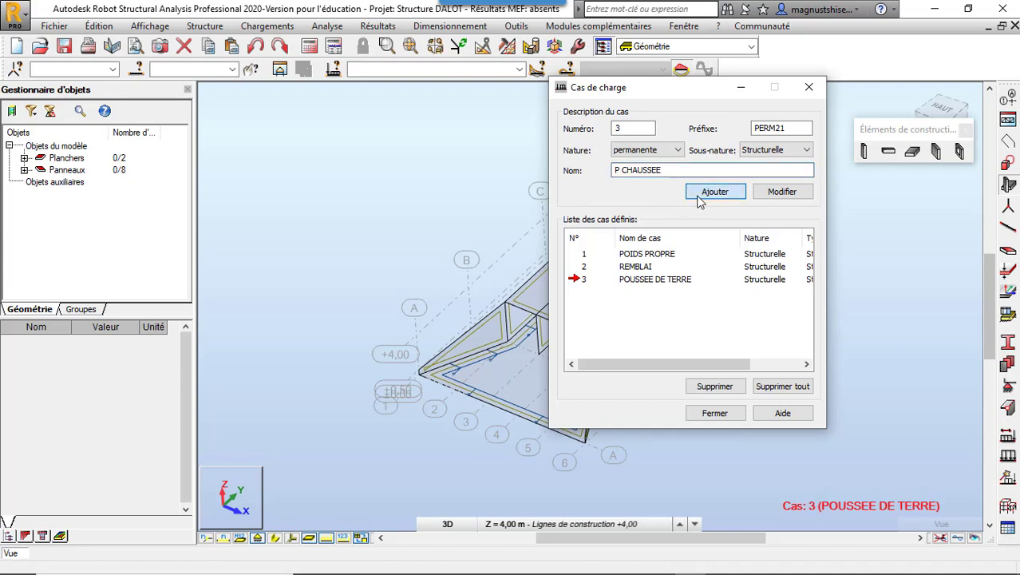
Change the case nature to d'exploitation and add a Catégorie A load case named SURCHARGE AL
click(662, 151)
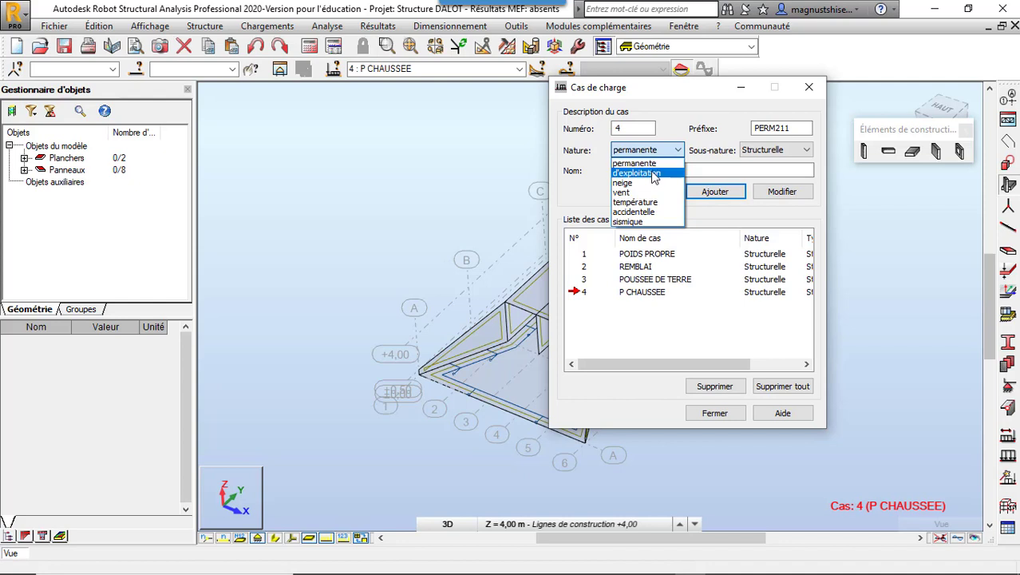
click(653, 174)
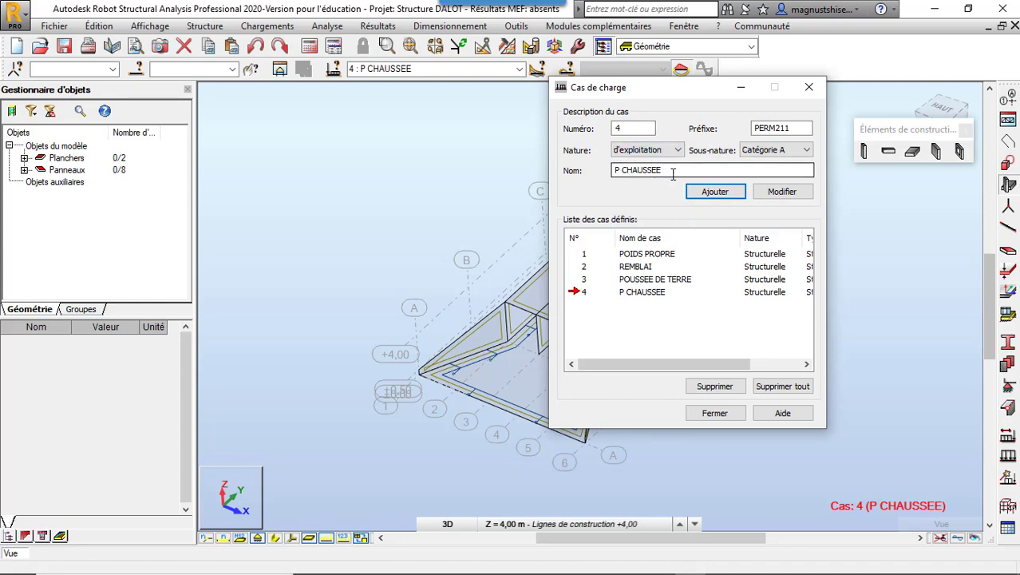
drag(673, 175, 609, 176)
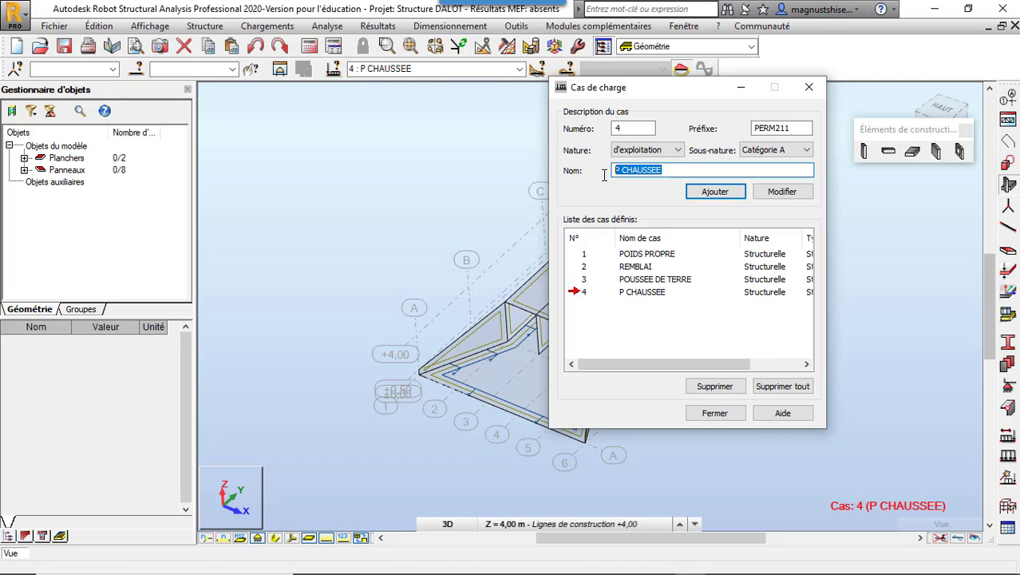
text(SURCHARGE AL)
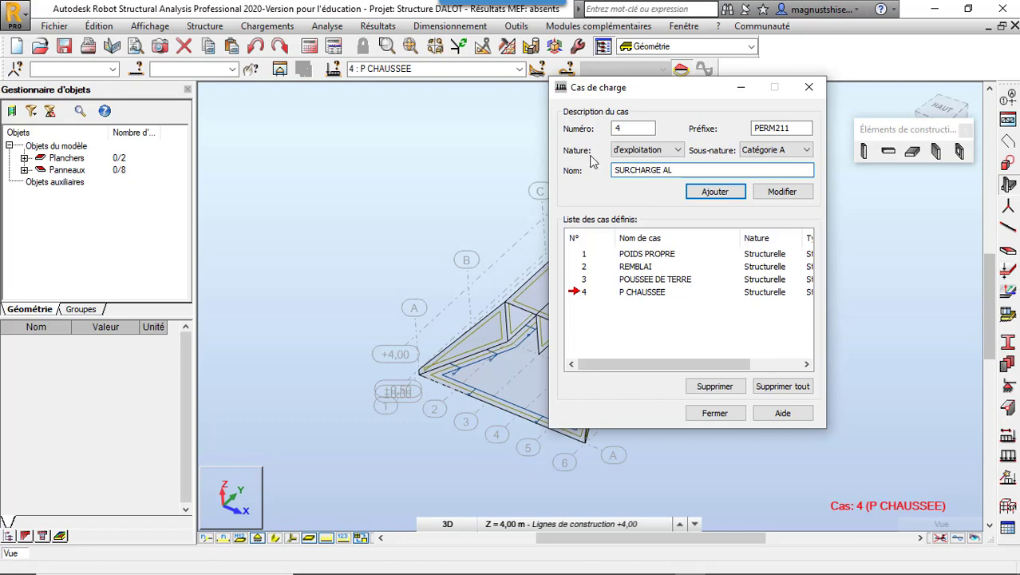
click(706, 193)
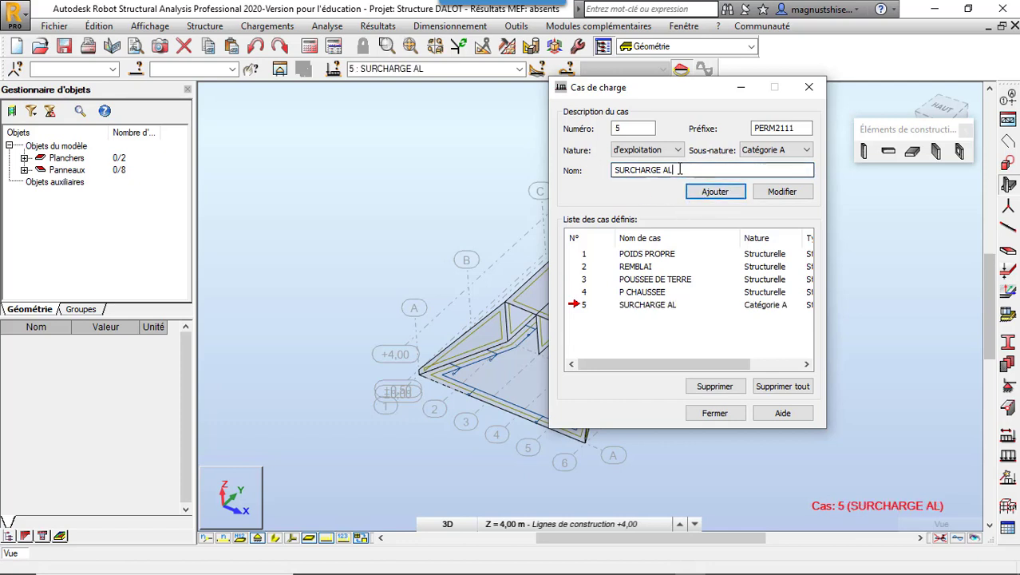
Add another d'exploitation load case named SURCHARGE TROT and close the load case definition
click(678, 169)
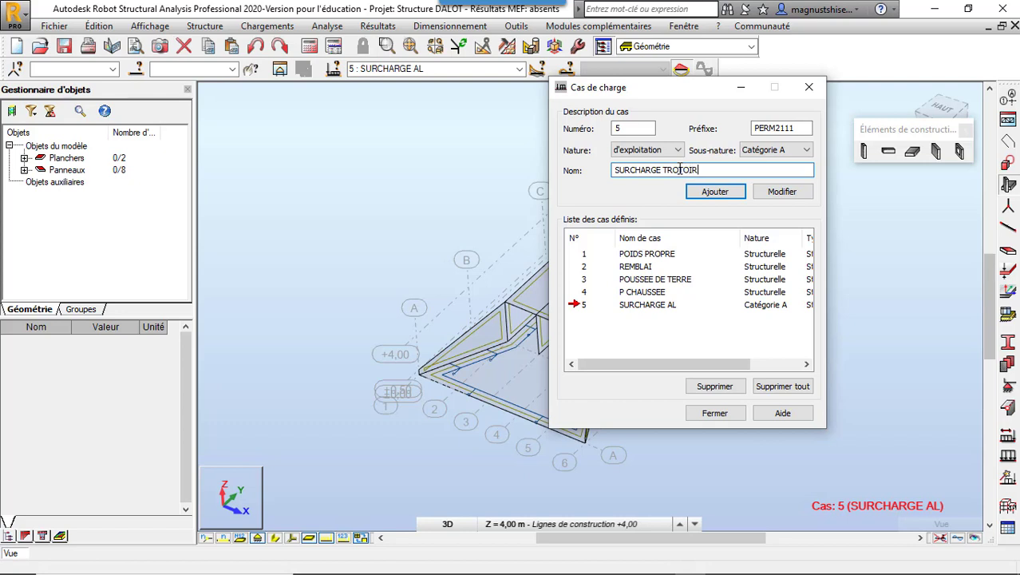
key(BackSpace)
key(BackSpace)
key(BackSpace)
click(713, 195)
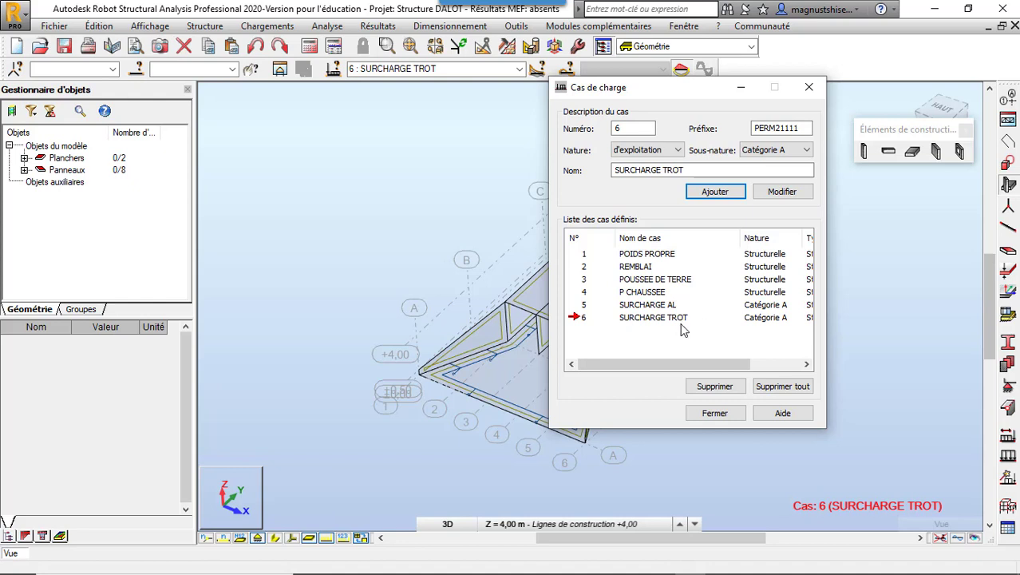
click(715, 415)
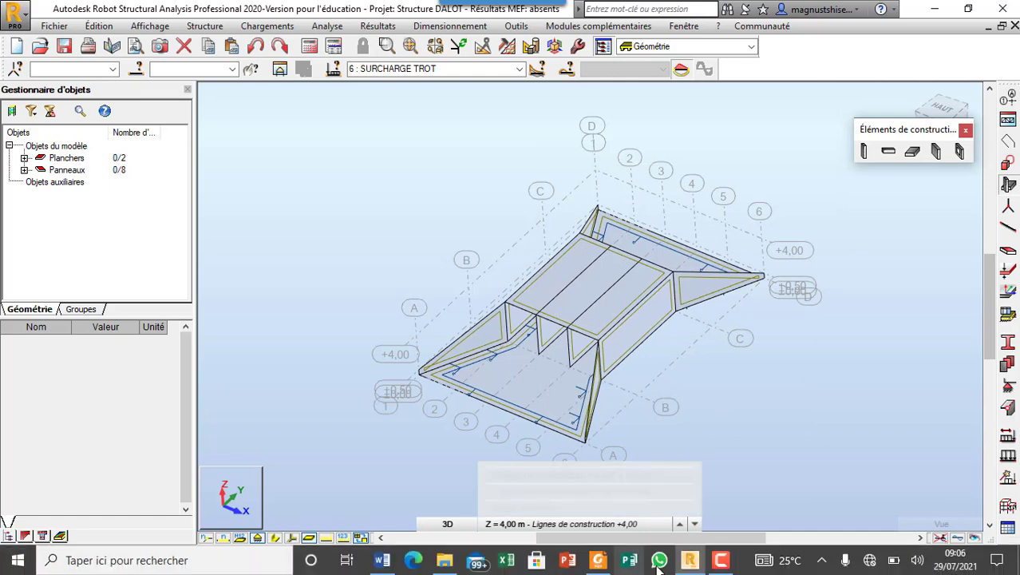
click(720, 559)
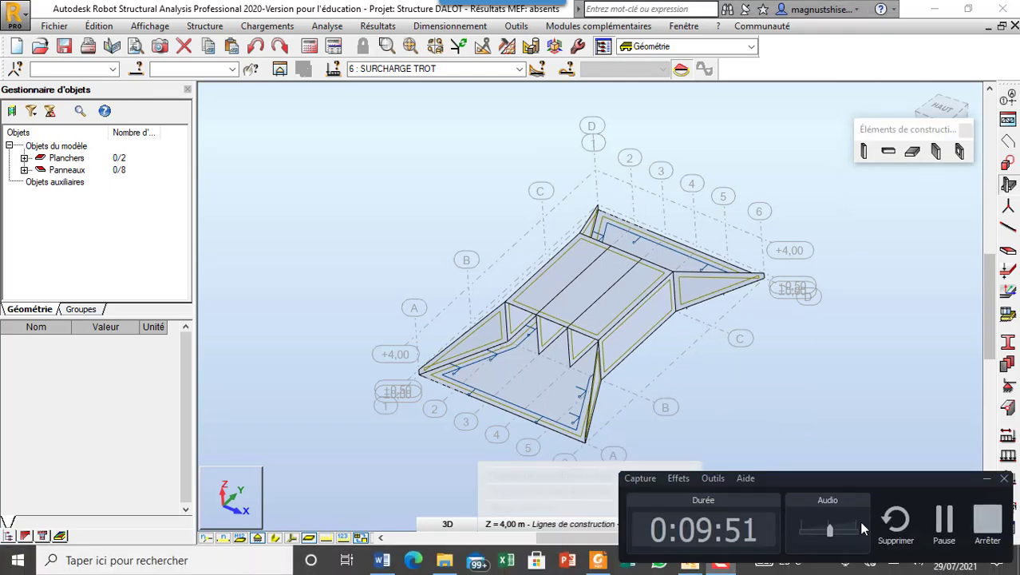
click(944, 524)
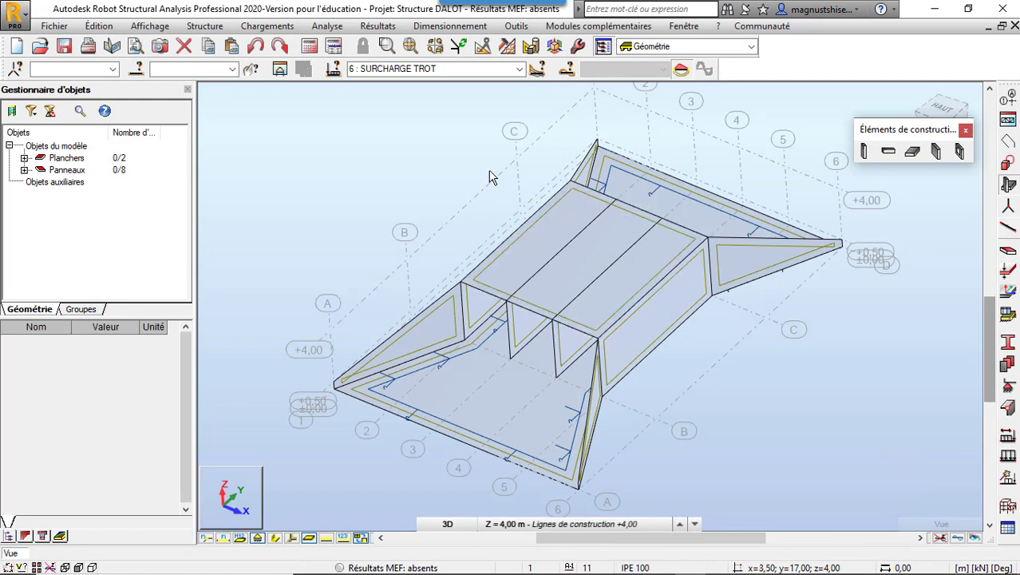
Make load case 3, POUSSEE DE TERRE, the active case
click(520, 68)
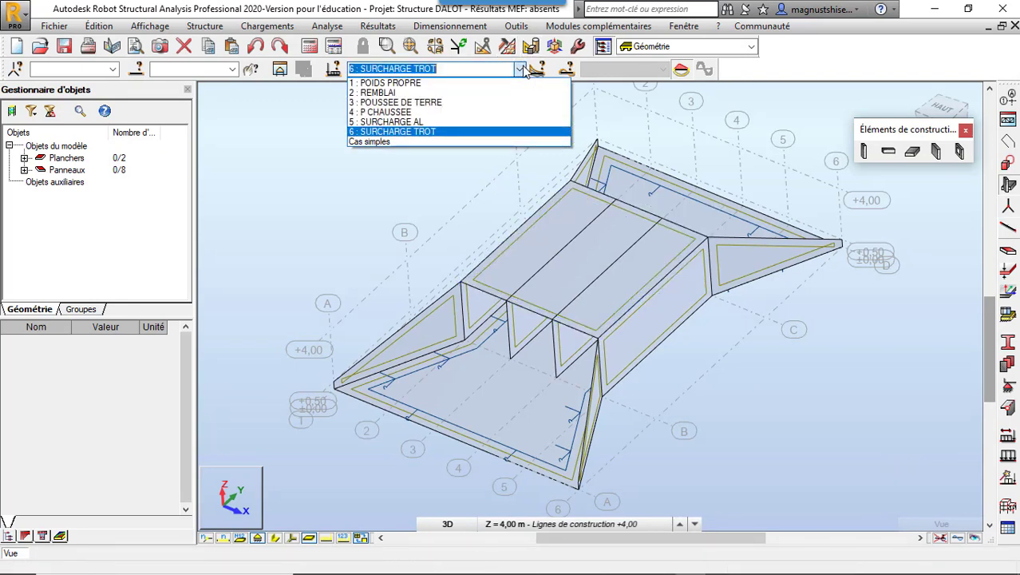
click(463, 103)
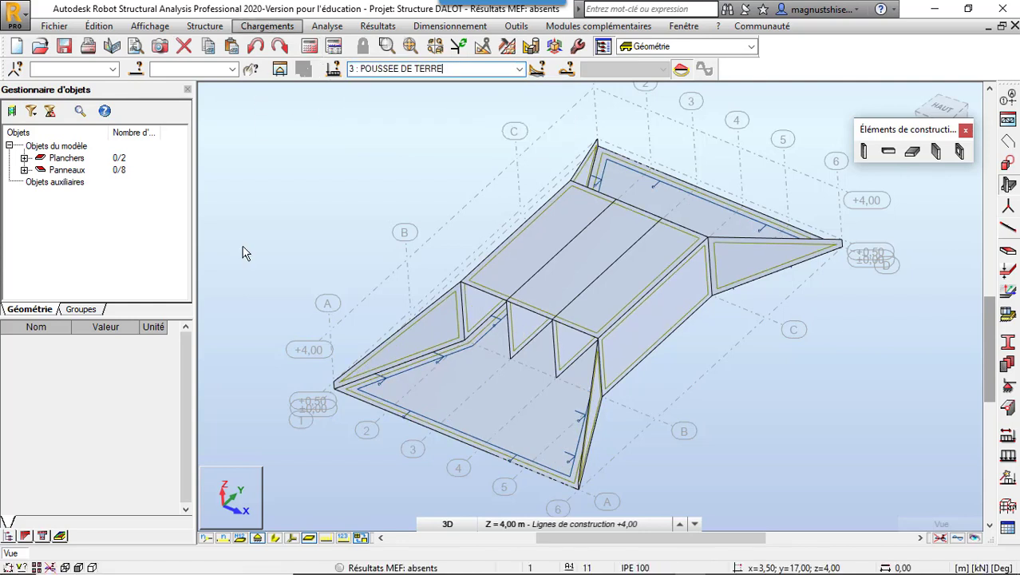
Display the local axis systems of the panels in the 3D model
click(302, 539)
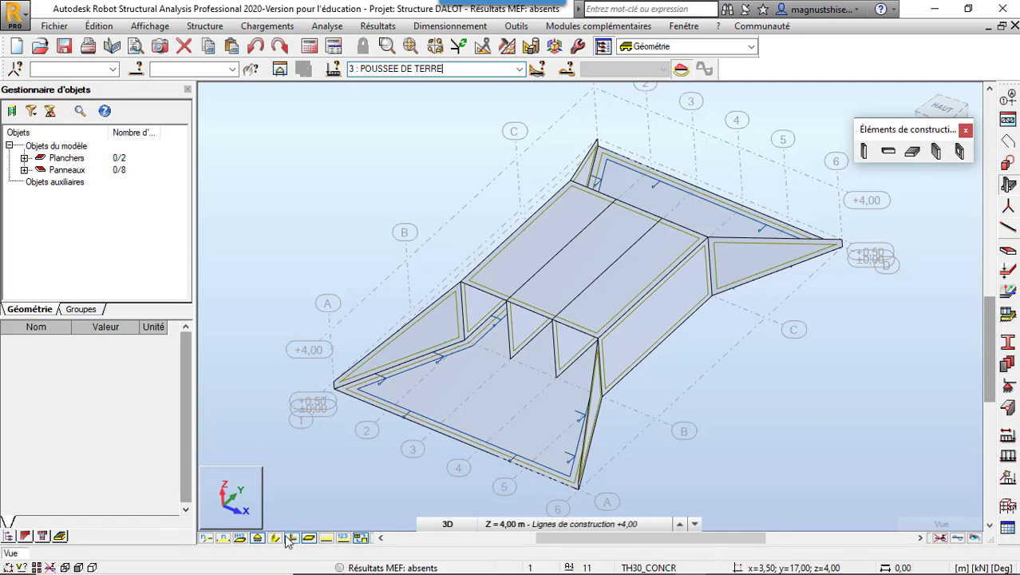
right_click(374, 225)
click(359, 278)
drag(359, 272, 421, 246)
drag(498, 289, 471, 291)
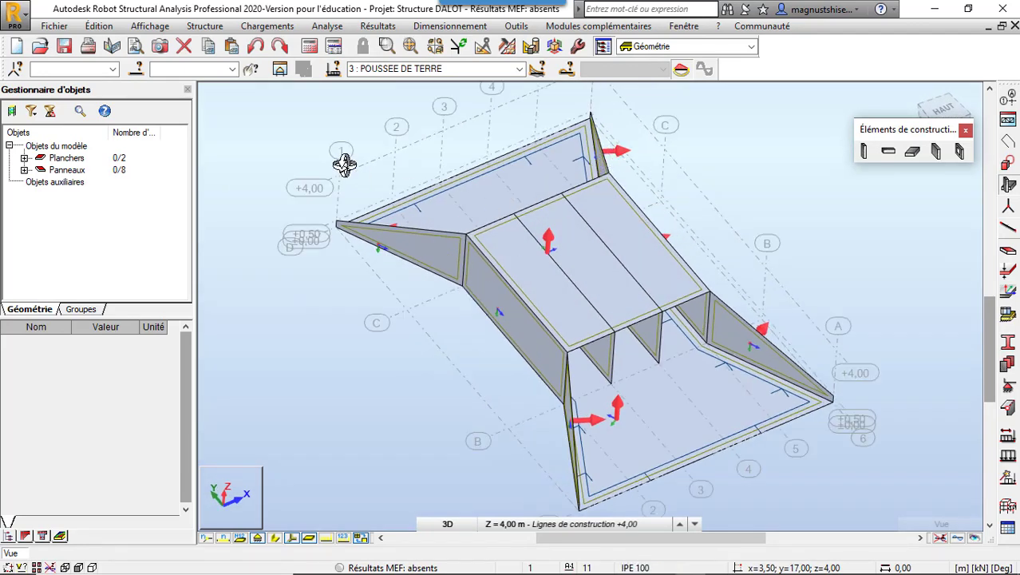
Reverse the local Z axis of panels 2 to 4, the outer wall and two wing walls on the axis 1 side
right_click(326, 138)
click(334, 163)
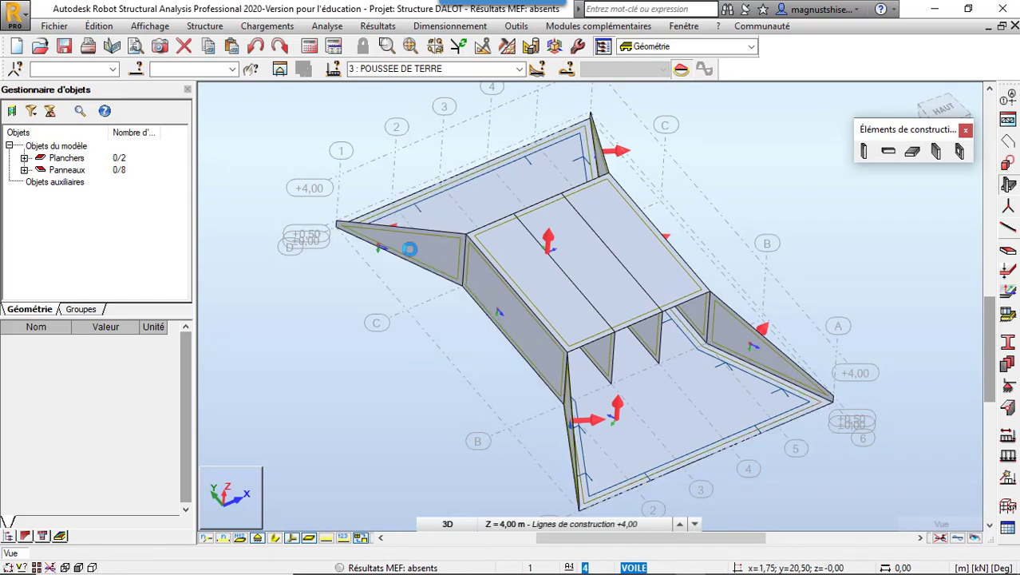
click(407, 249)
ctrl+click(498, 294)
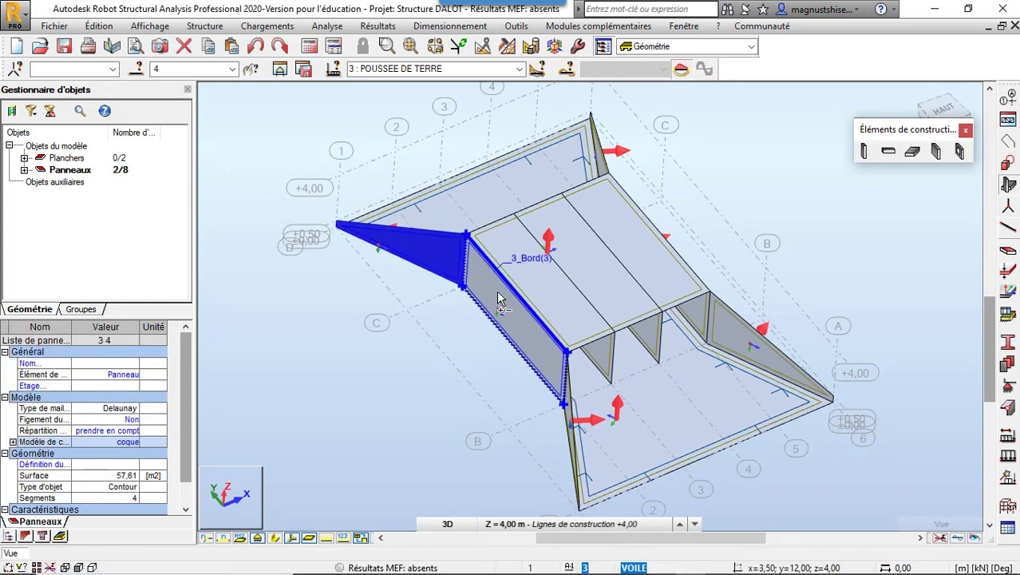
ctrl+click(573, 452)
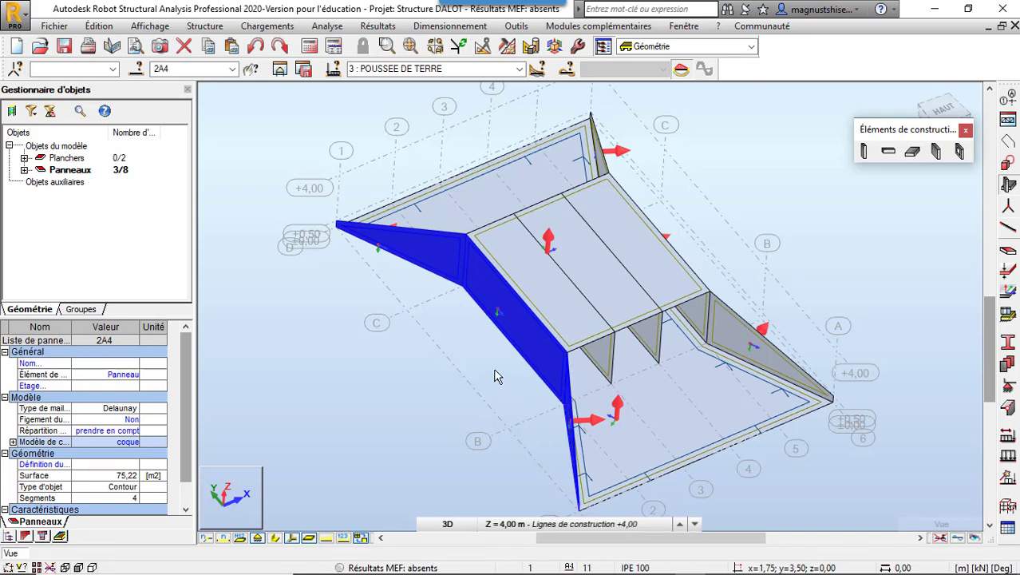
click(205, 25)
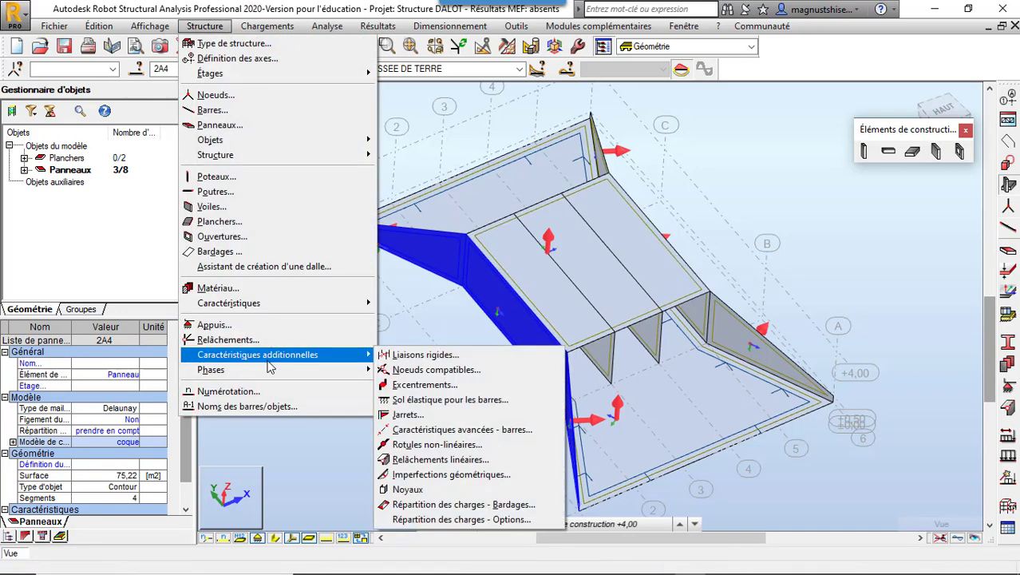
mouse_move(277, 302)
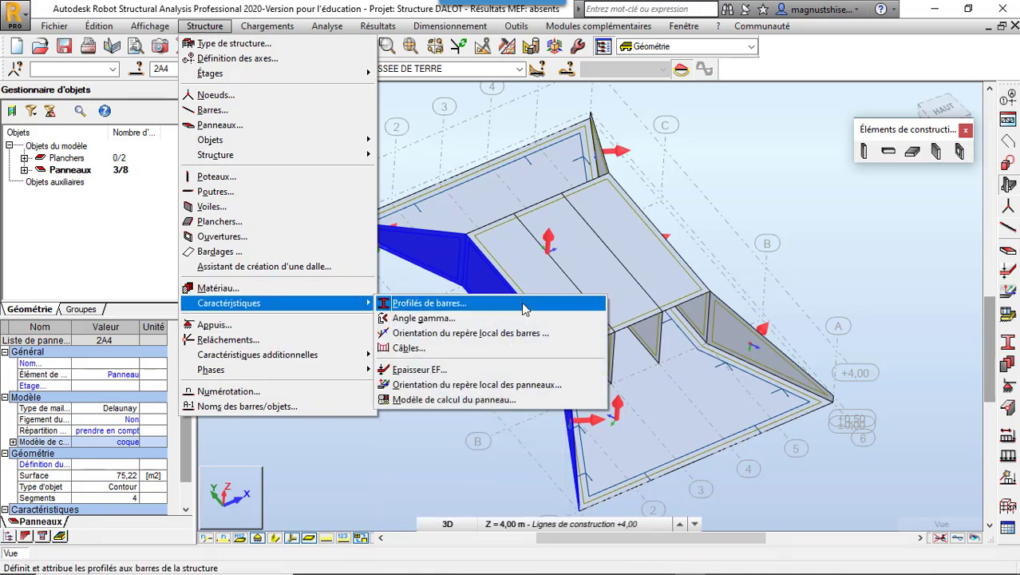
click(485, 385)
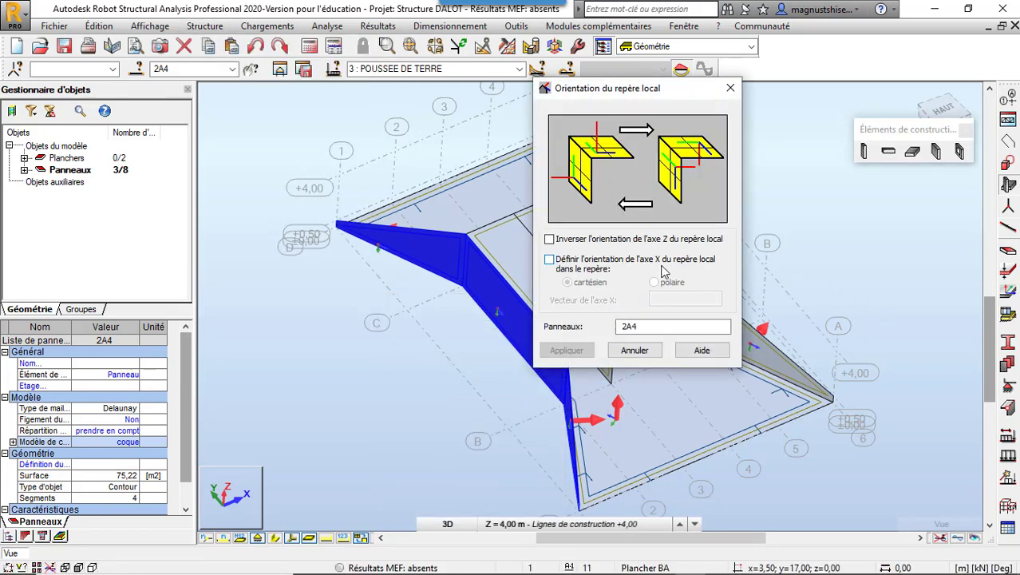
click(550, 239)
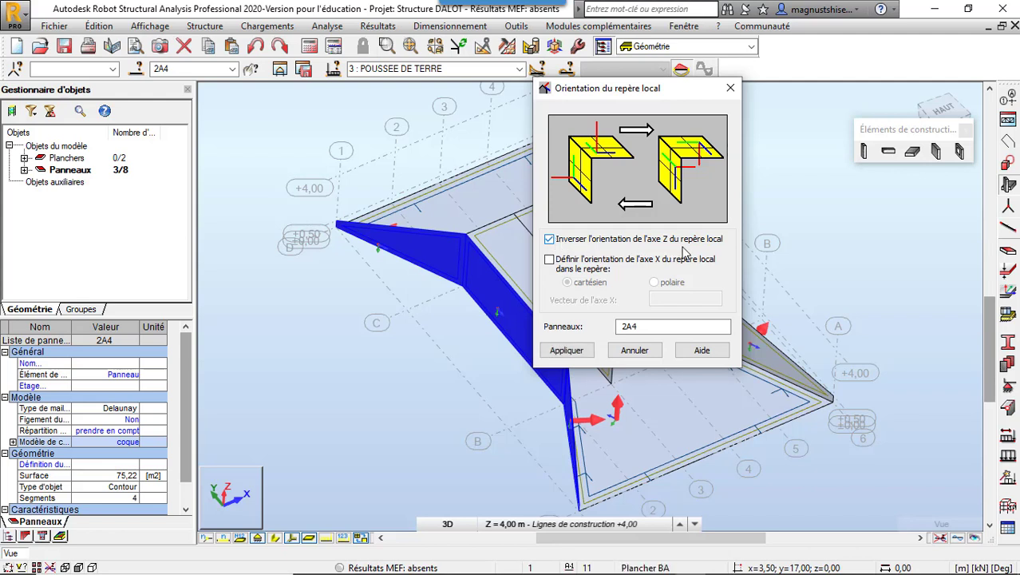
click(565, 350)
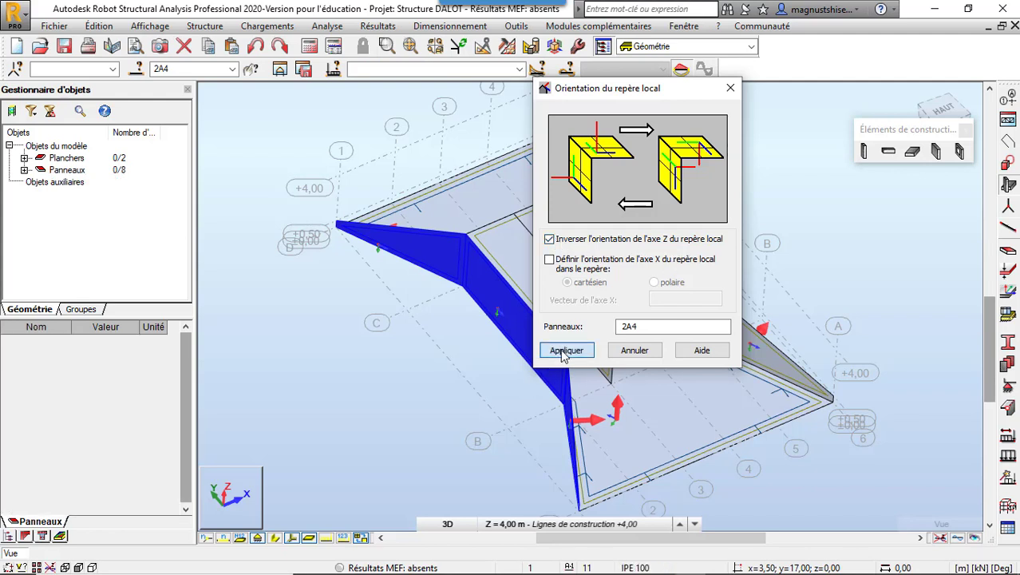
click(634, 351)
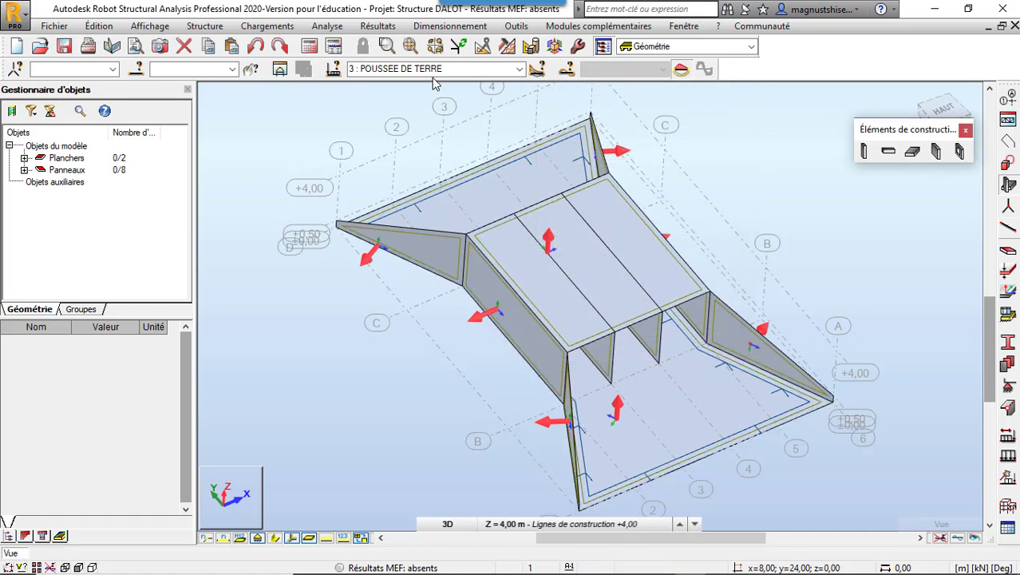
Select the two wing walls on the axis 6 side of the culvert, panels 5 and 7
right_click(632, 134)
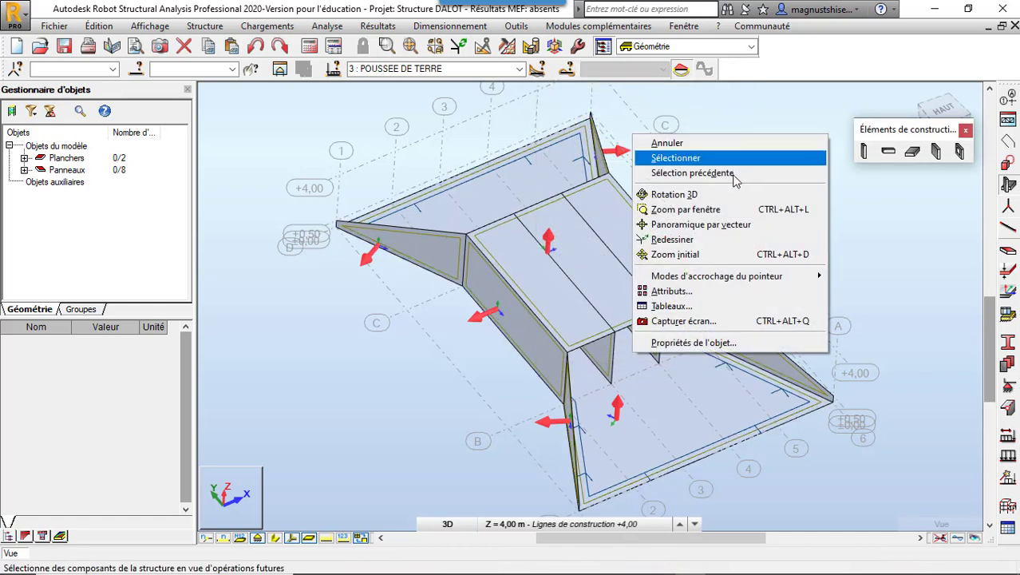
click(742, 196)
drag(743, 195, 714, 191)
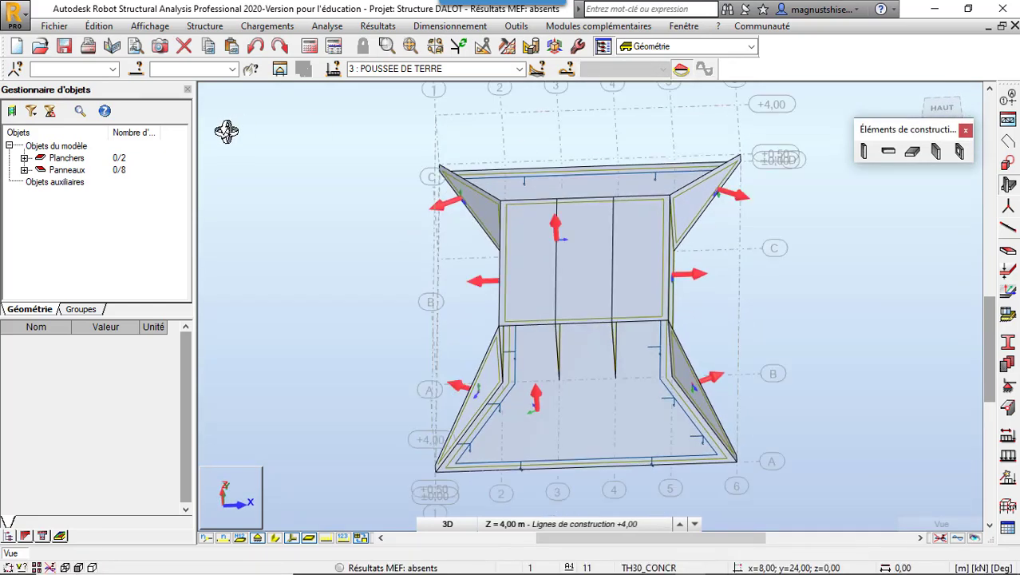
right_click(280, 155)
click(303, 179)
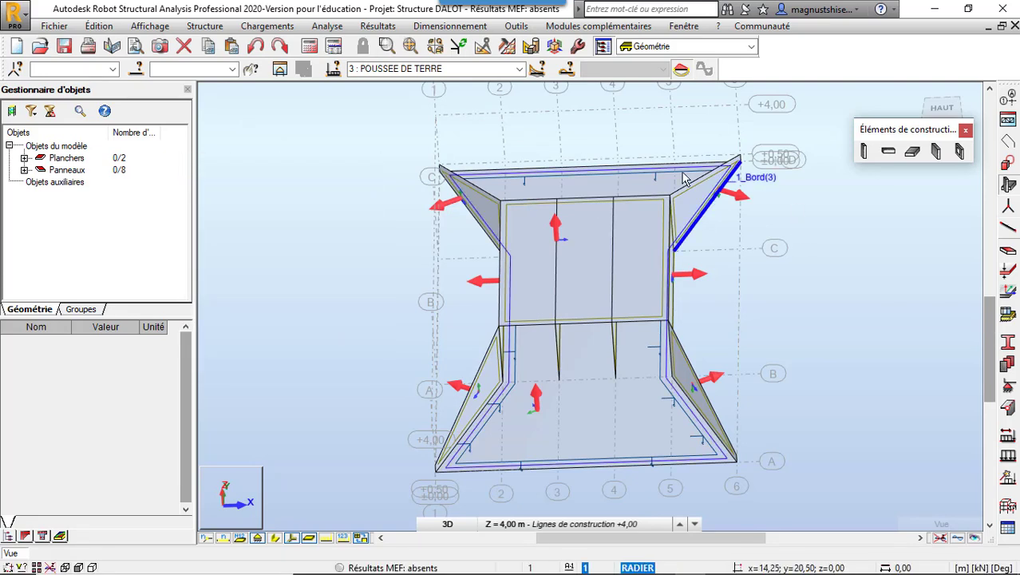
click(691, 223)
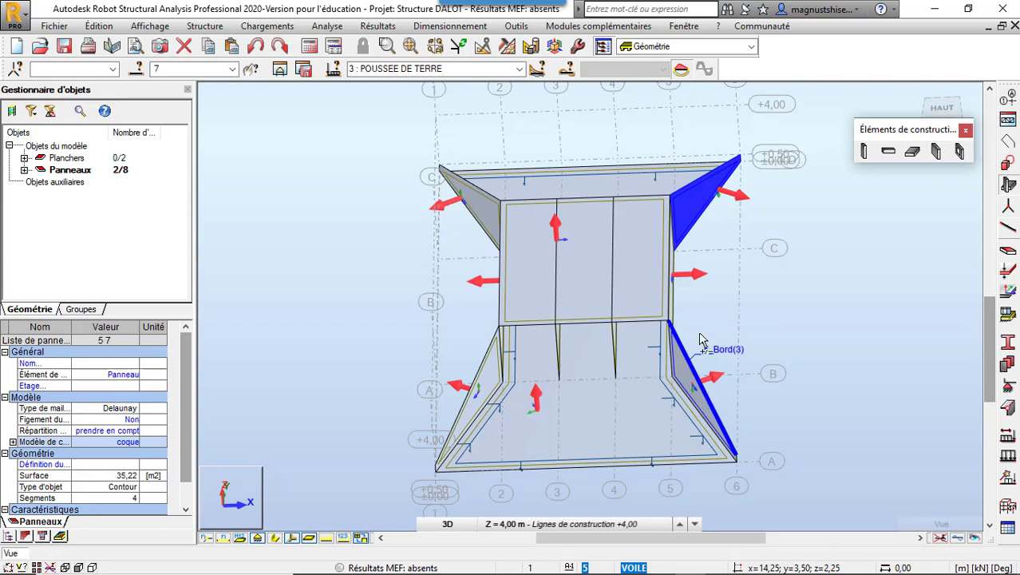
ctrl+click(701, 401)
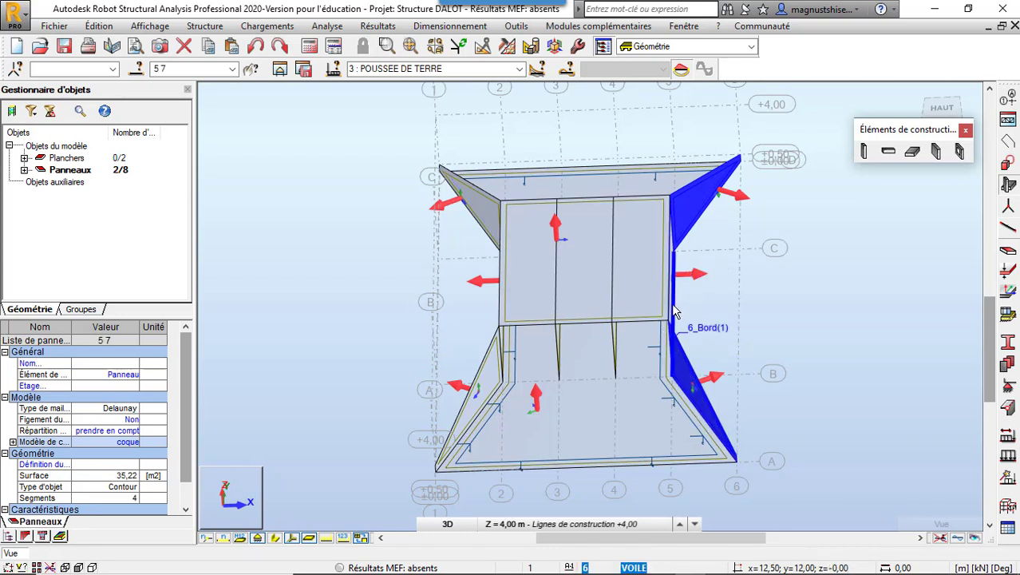
Add the outer wall between the selected wing walls, plus the opposite outer wall and its two wing walls, to the selection
right_click(703, 308)
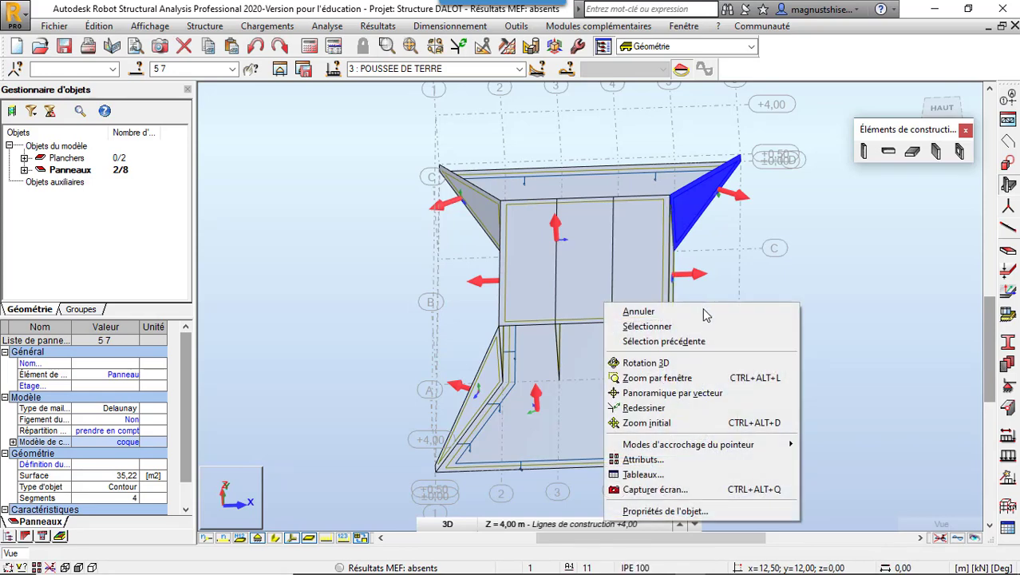
click(702, 364)
drag(702, 363, 687, 352)
right_click(300, 241)
click(371, 273)
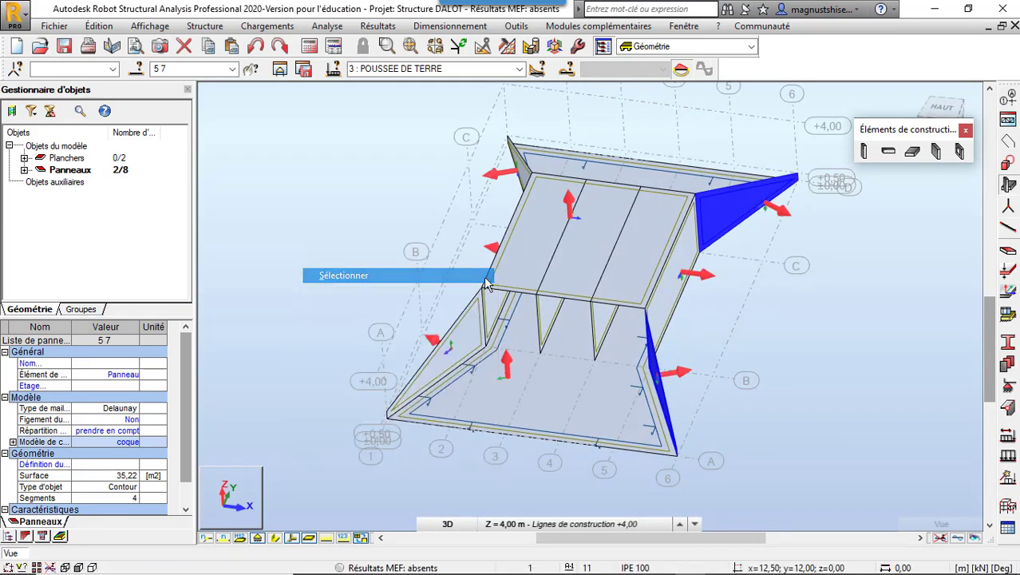
ctrl+click(673, 314)
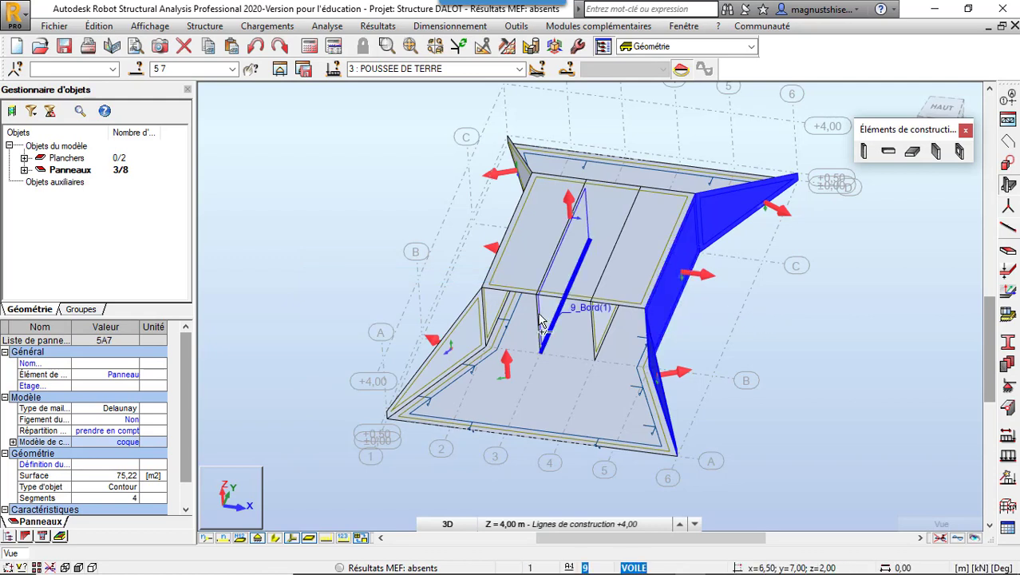
ctrl+click(485, 308)
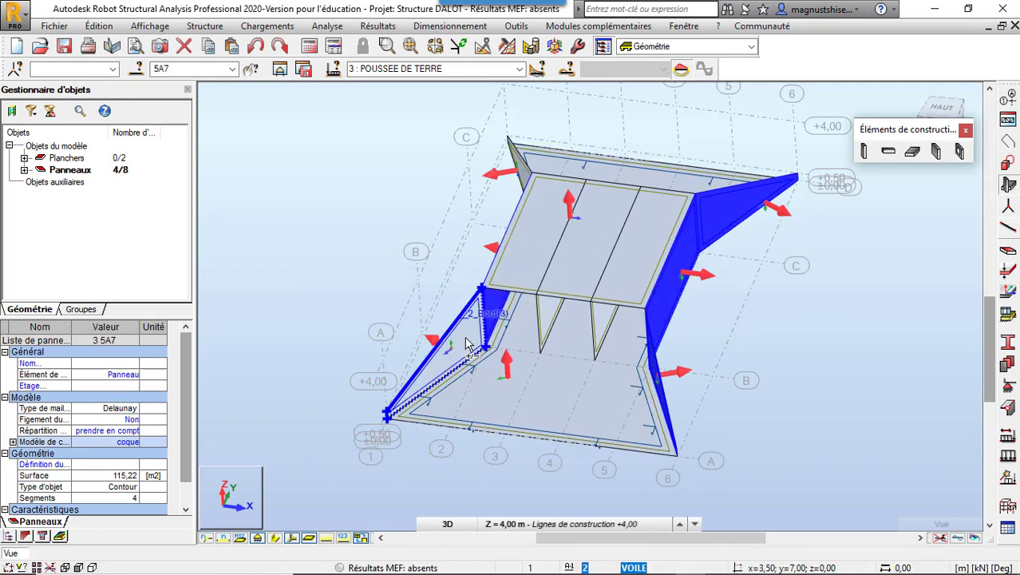
ctrl+click(465, 337)
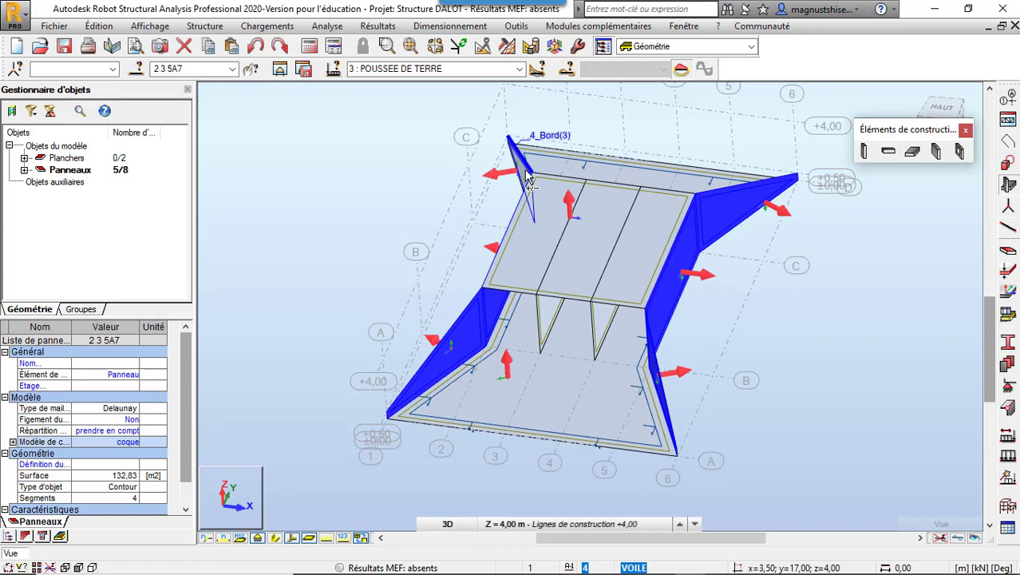
ctrl+click(527, 177)
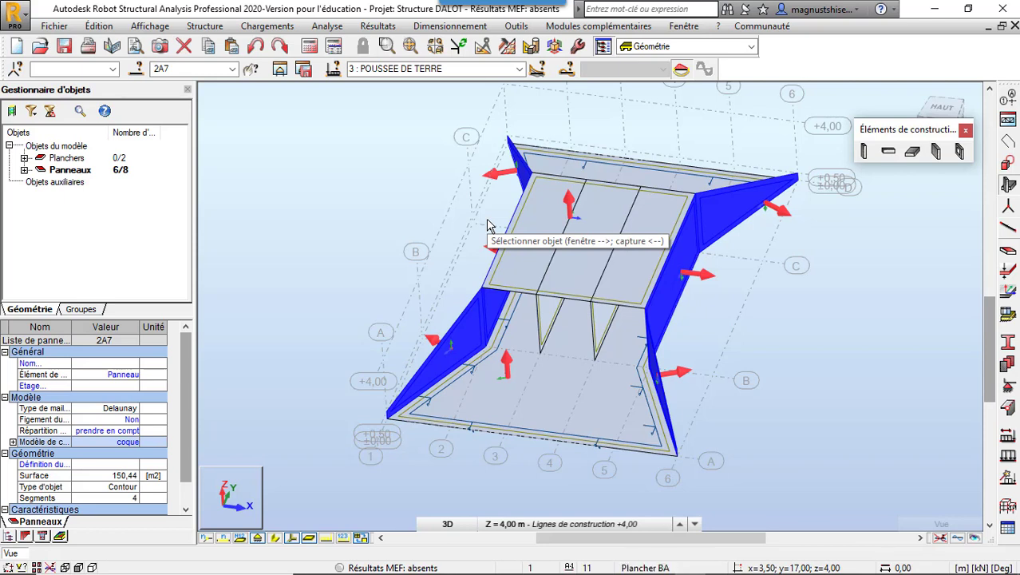
Open the soil load definition (Charges par sol) for POUSSEE DE TERRE and enter panels 2A7 as the loaded objects
click(267, 25)
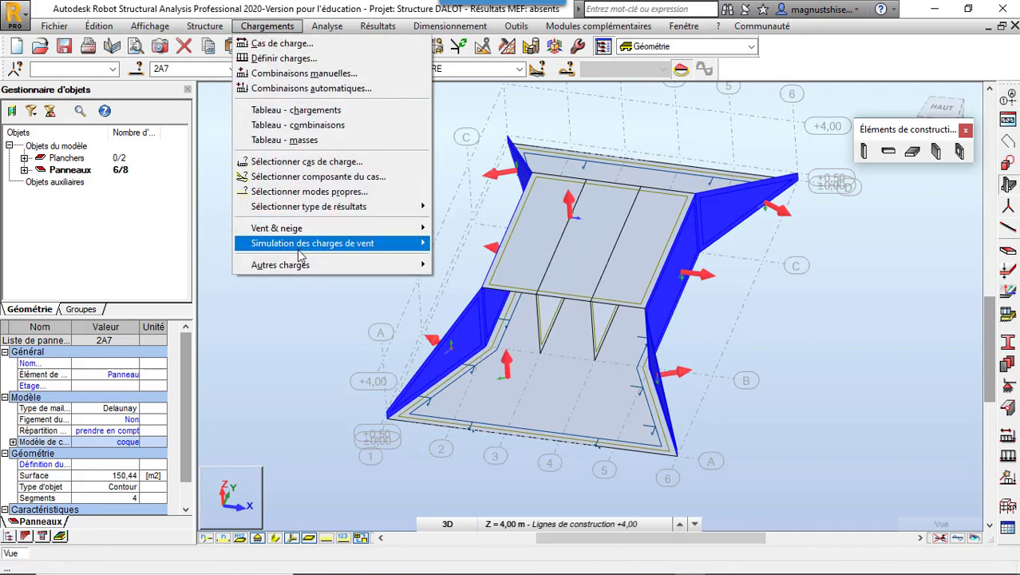
mouse_move(299, 268)
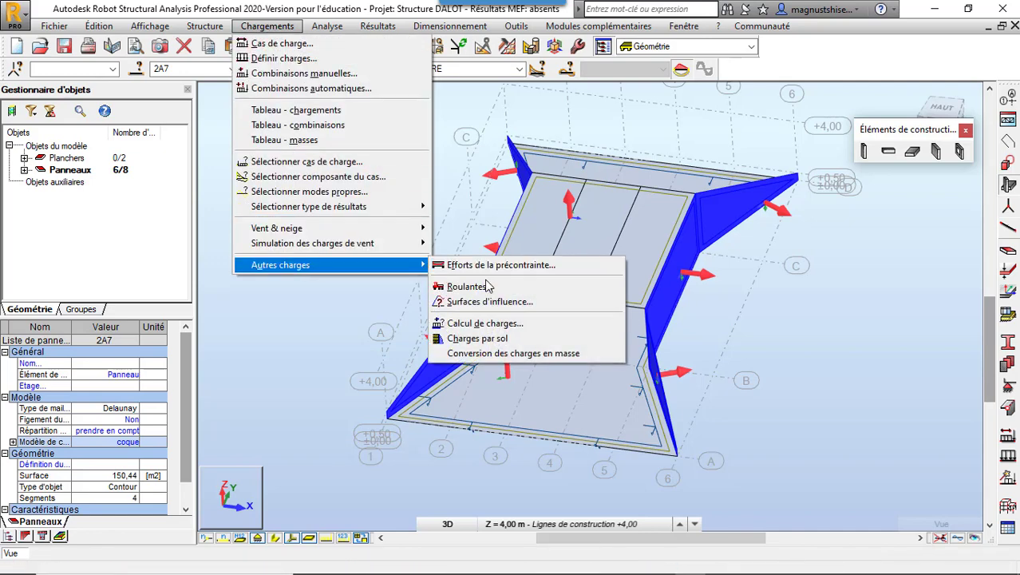
click(504, 339)
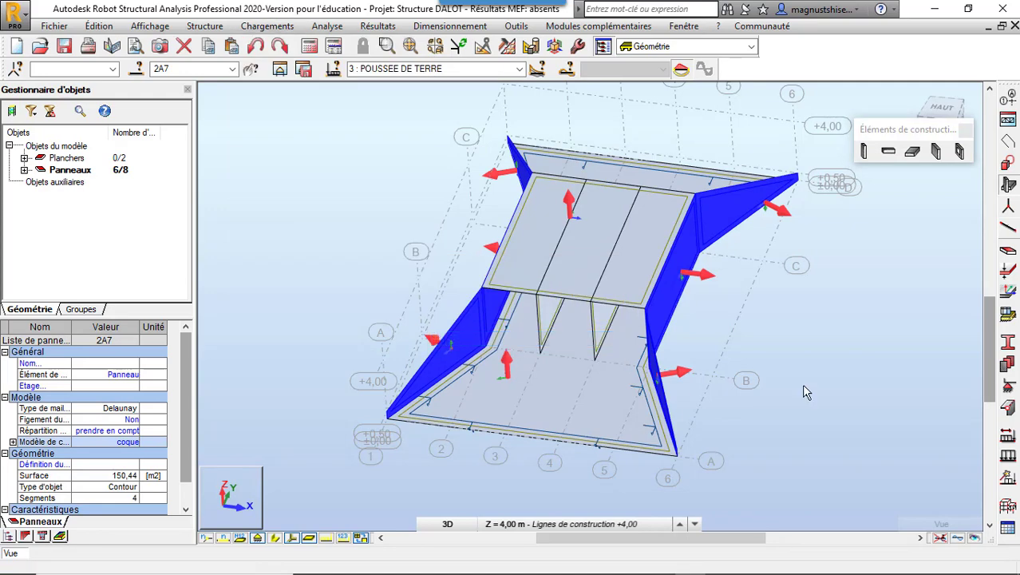
click(821, 201)
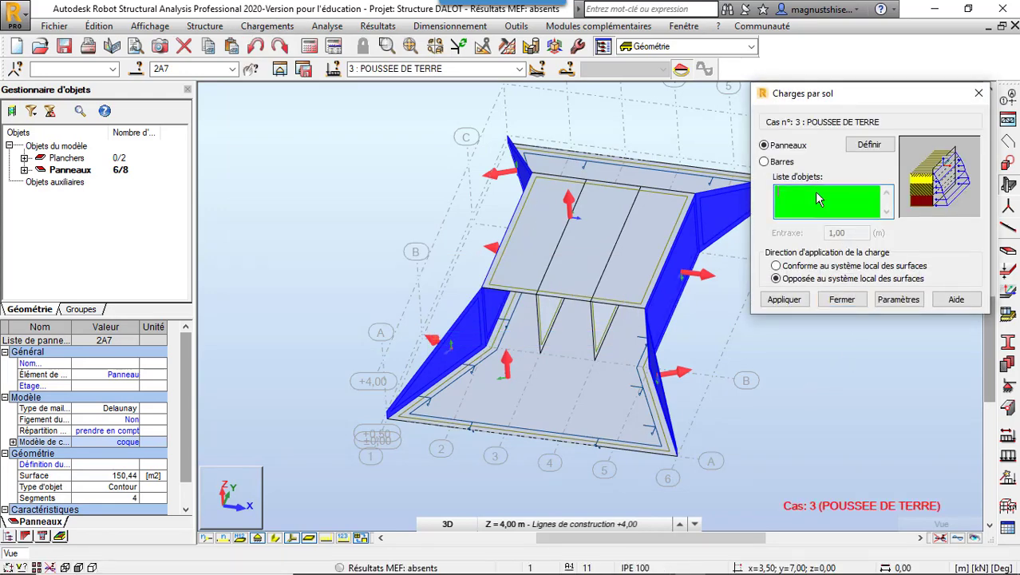
click(180, 69)
key(ctrl+c)
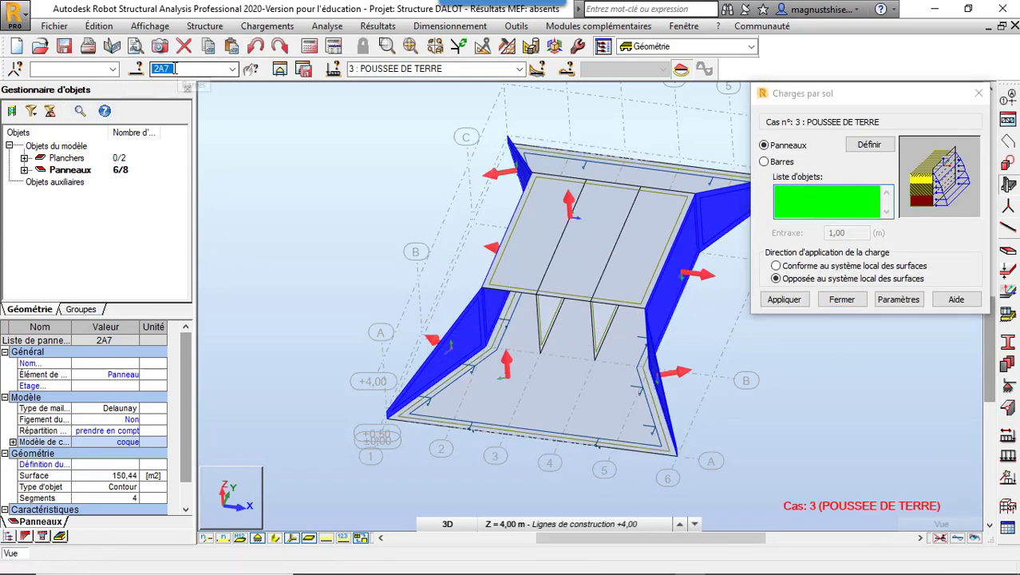
right_click(180, 69)
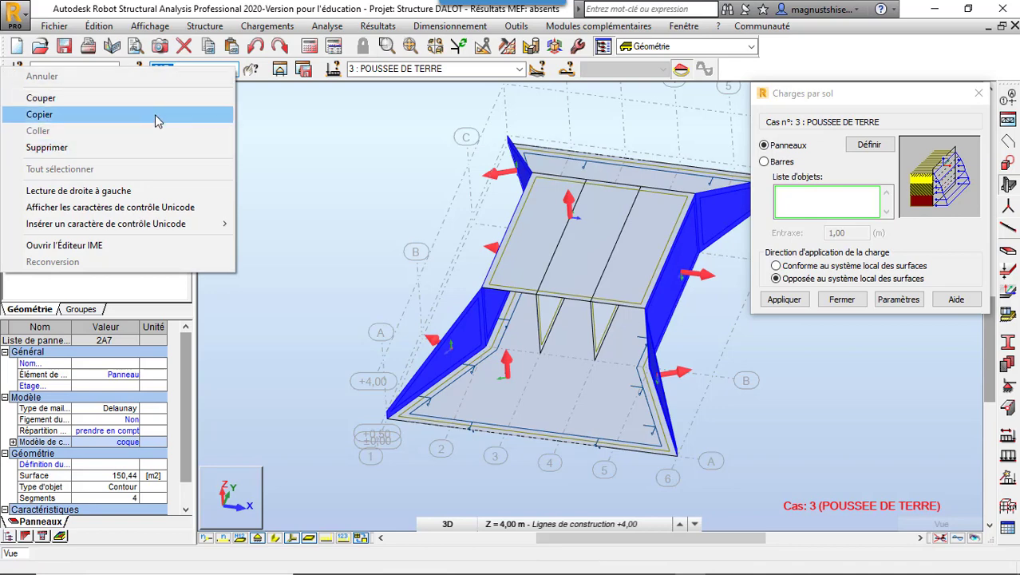
click(154, 114)
click(855, 201)
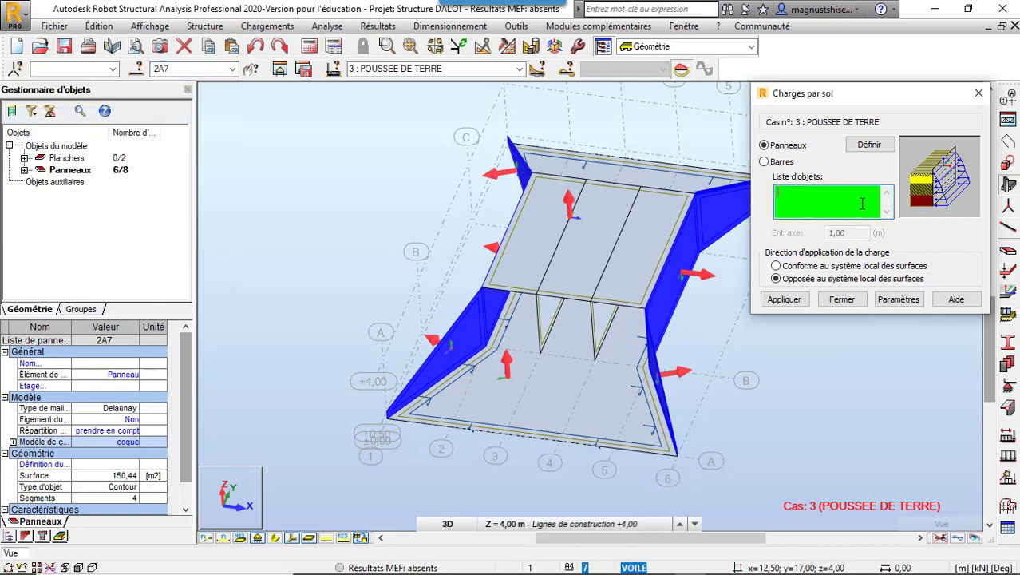
right_click(858, 204)
click(801, 268)
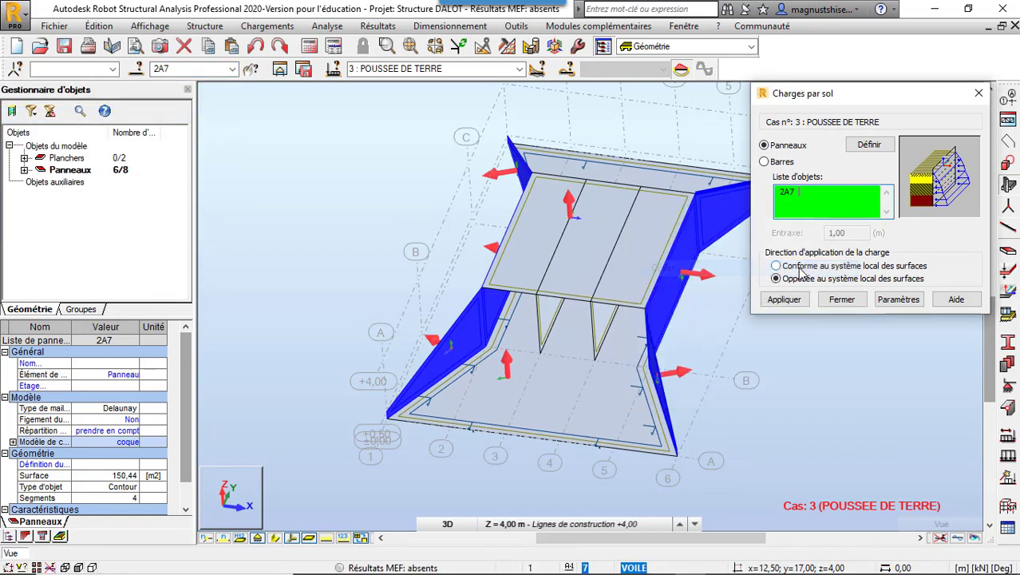
click(892, 298)
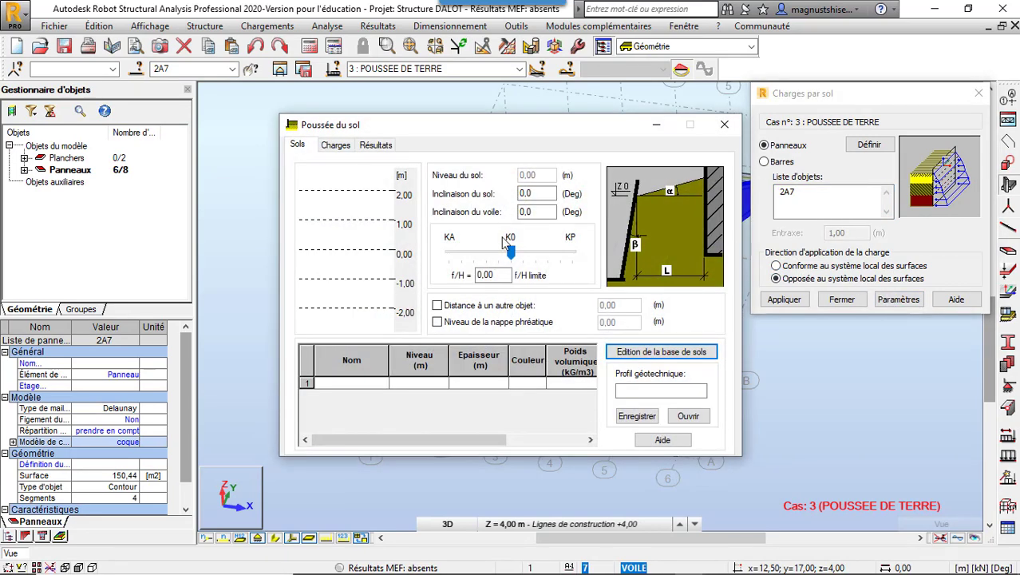
click(384, 390)
mouse_move(384, 402)
mouse_down()
mouse_move(383, 452)
mouse_move(383, 399)
mouse_up()
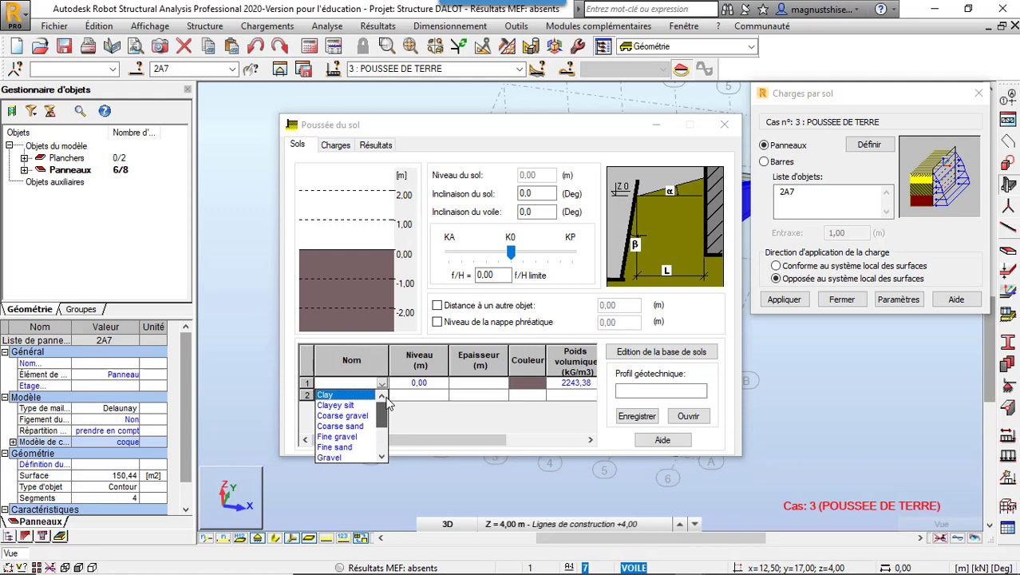
click(724, 124)
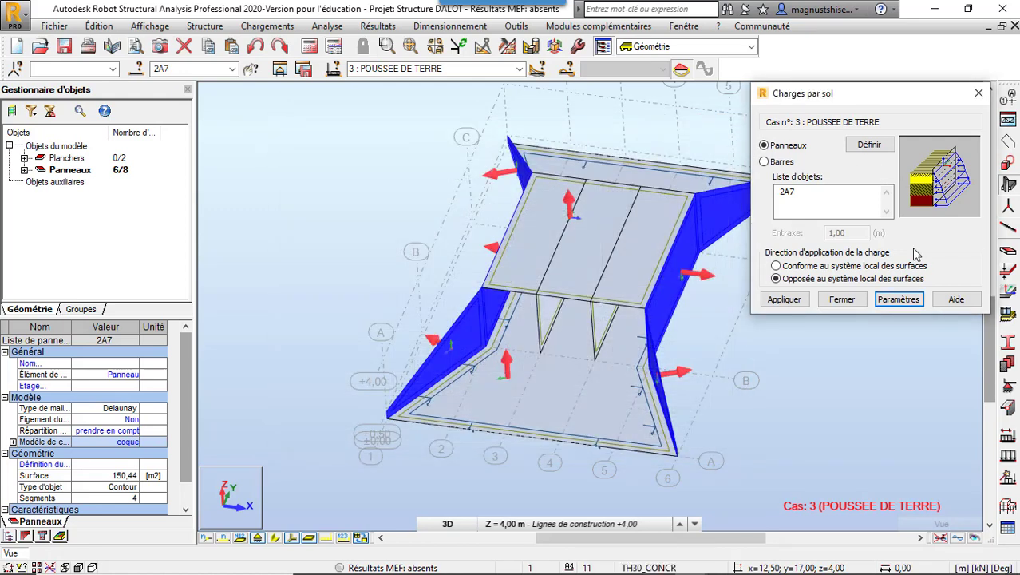
Open the job preferences (Préférences de la tâche) at the constructible soils catalogues (Sols constructibles)
click(516, 25)
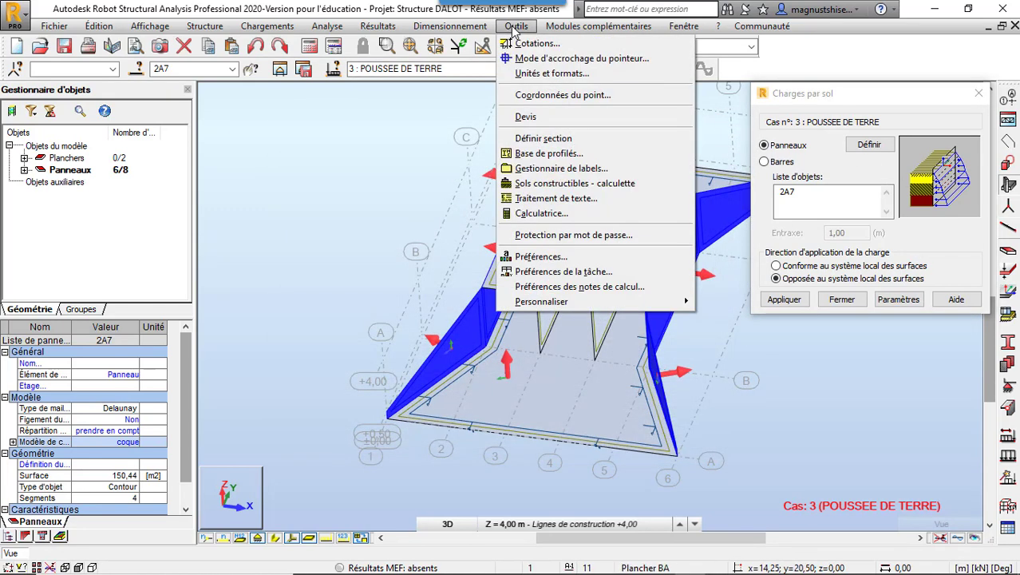
click(550, 272)
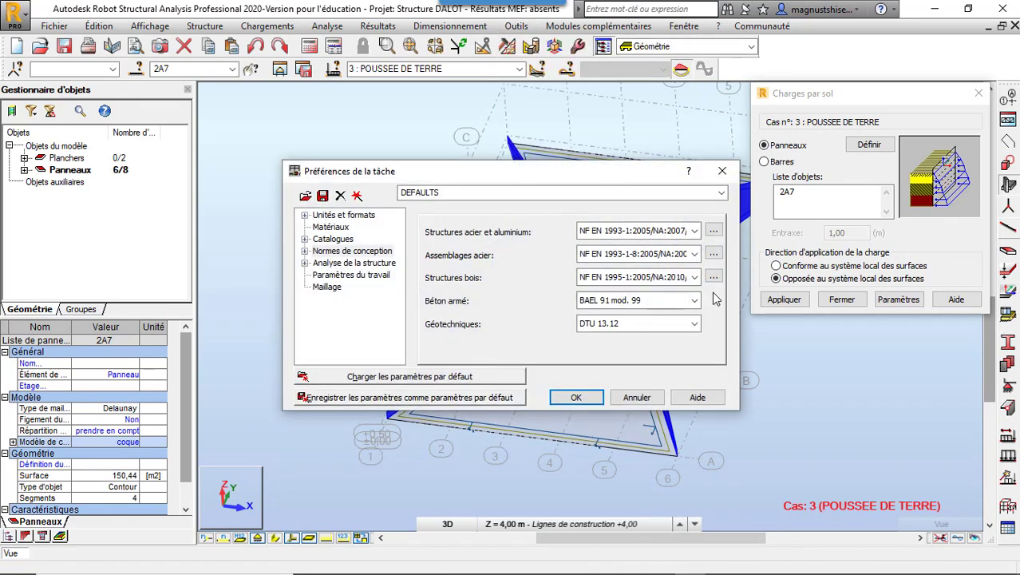
click(304, 238)
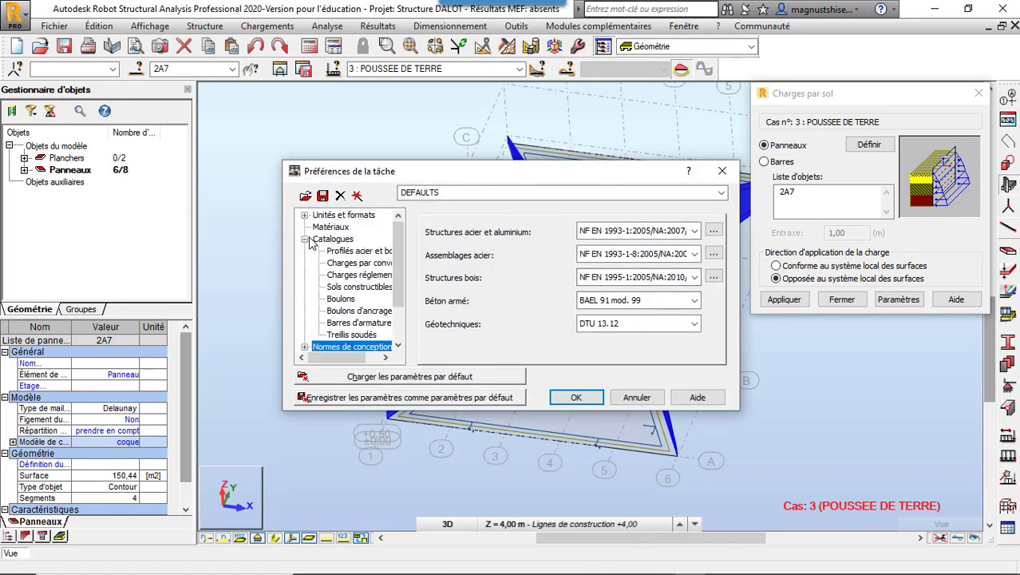
click(360, 288)
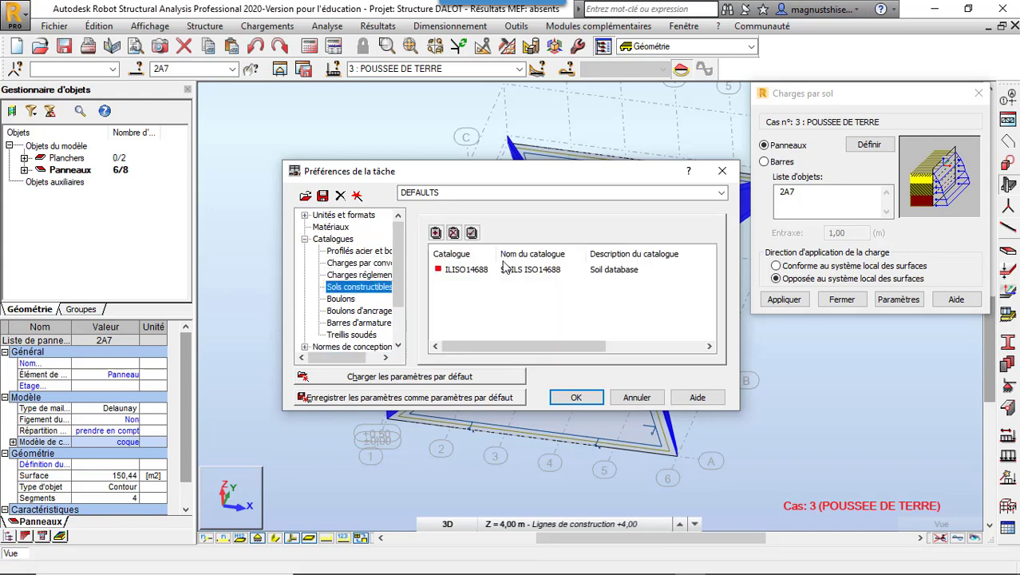
Examine the names and descriptions of the soil catalogues available to add, including IL001, IL001M, IL002, IL002F and IL033
click(436, 232)
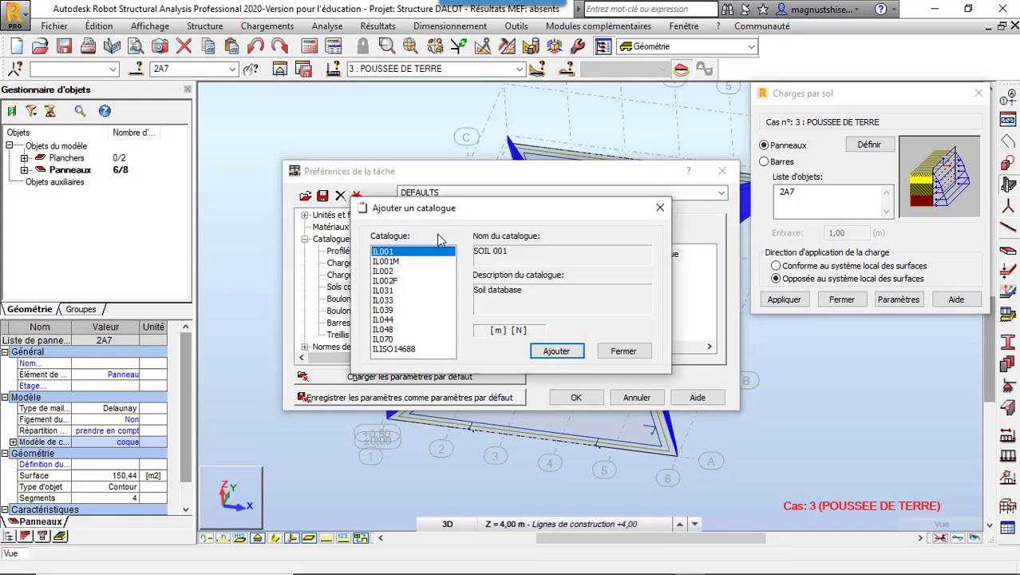
click(392, 262)
click(393, 271)
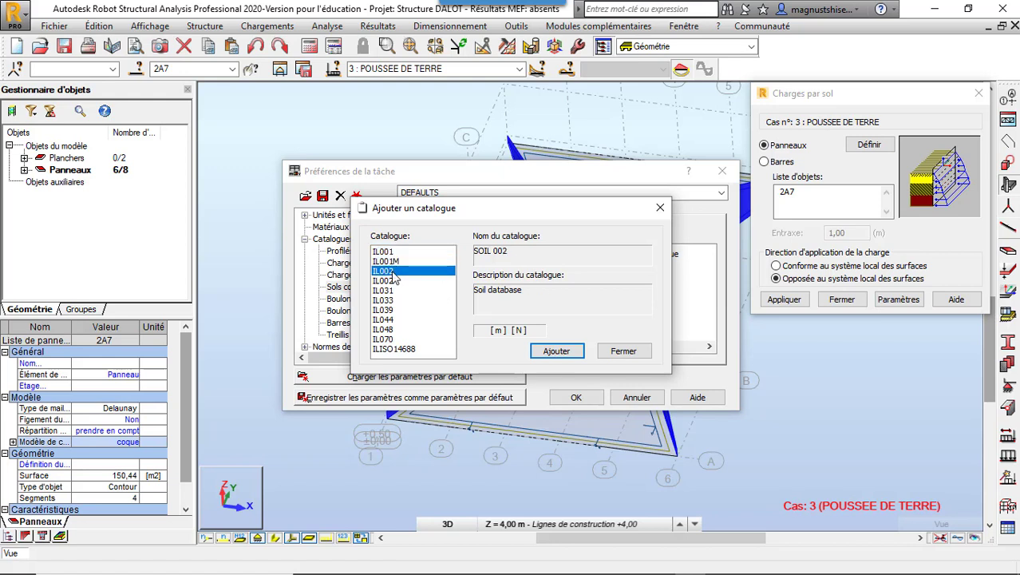
click(399, 253)
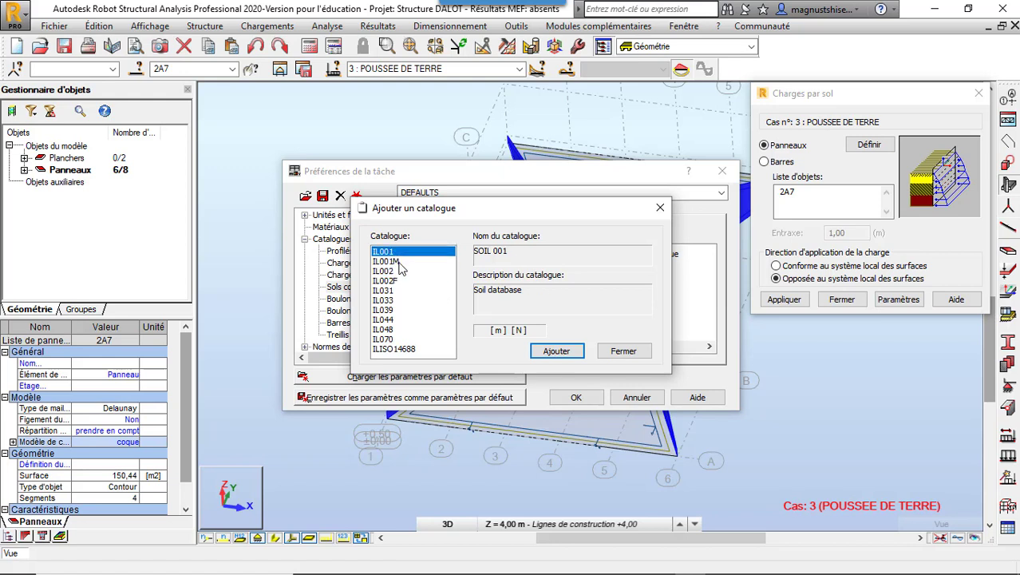
click(400, 262)
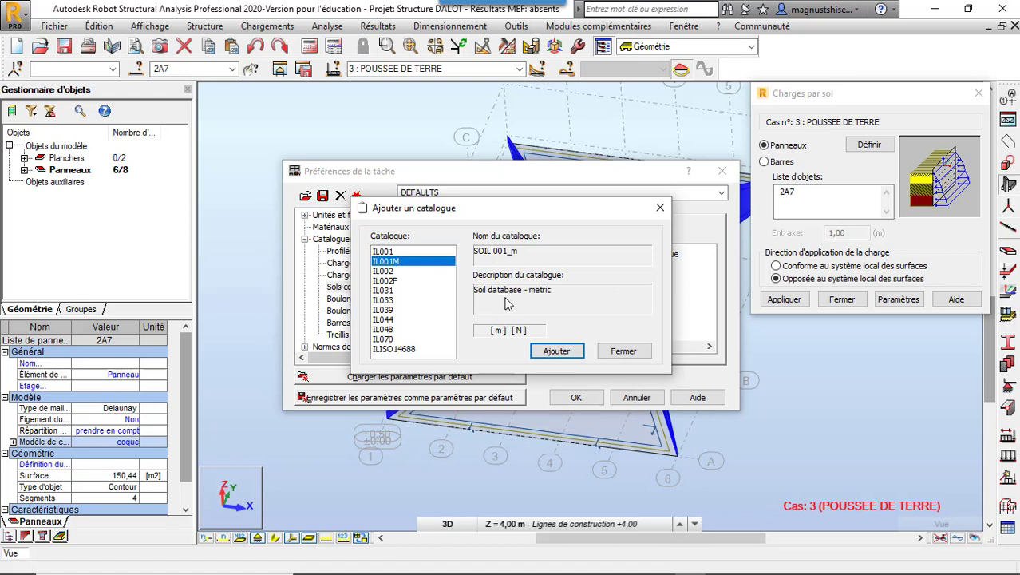
click(398, 283)
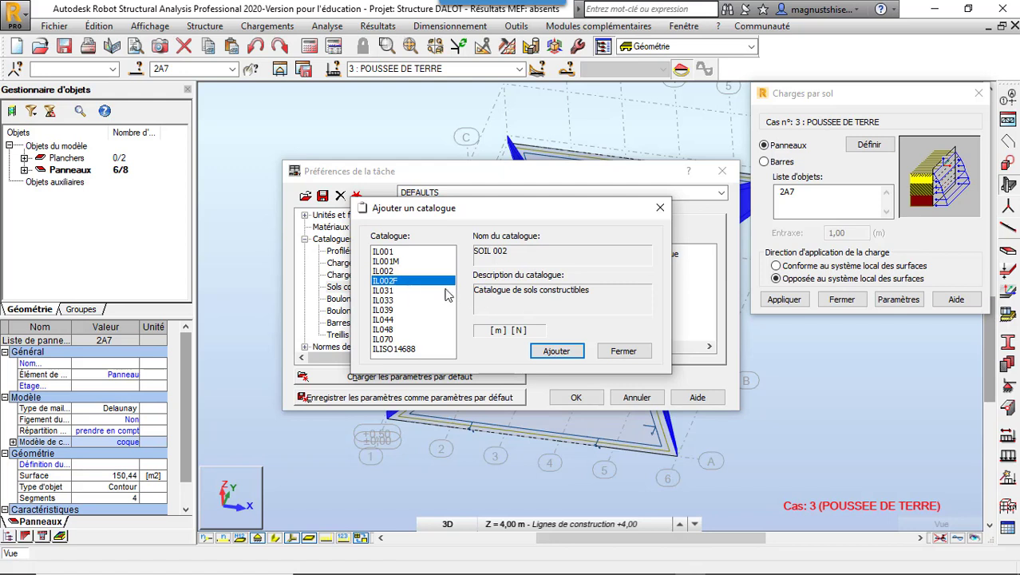
click(411, 272)
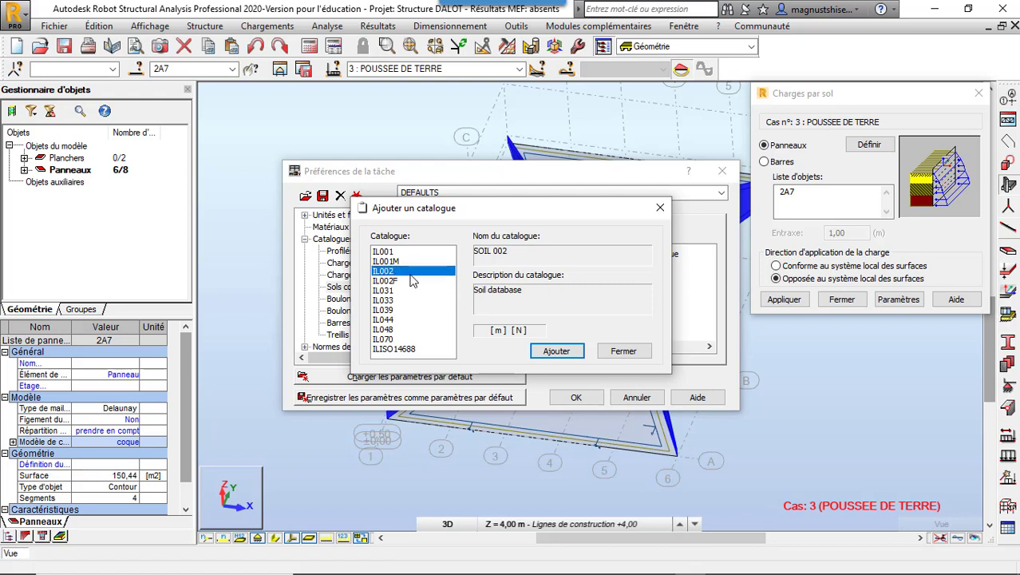
click(405, 301)
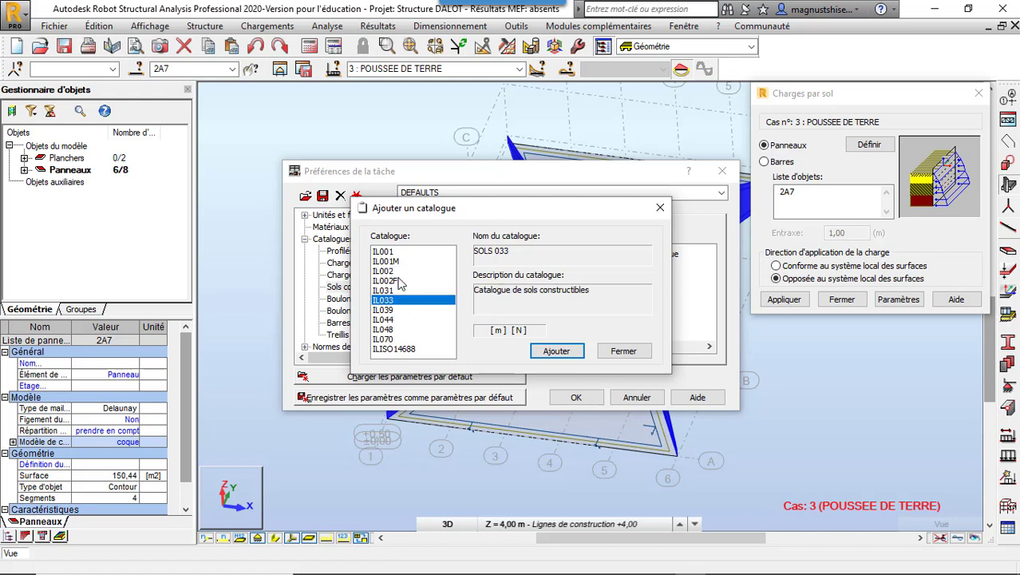
click(394, 282)
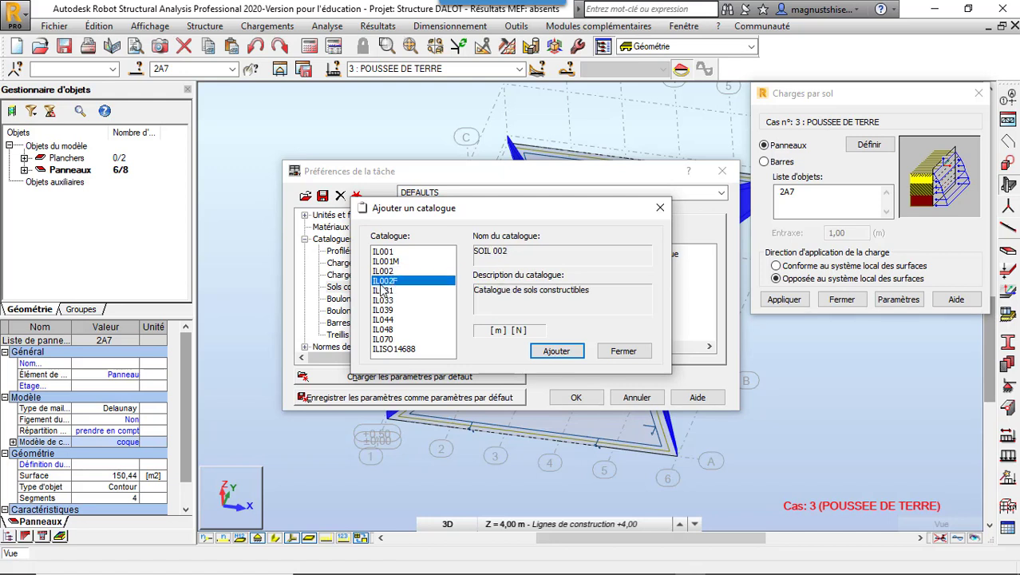
Add the IL033 (SOLS 033) soil catalogue, set it as the default catalogue and accept the job preferences
click(399, 301)
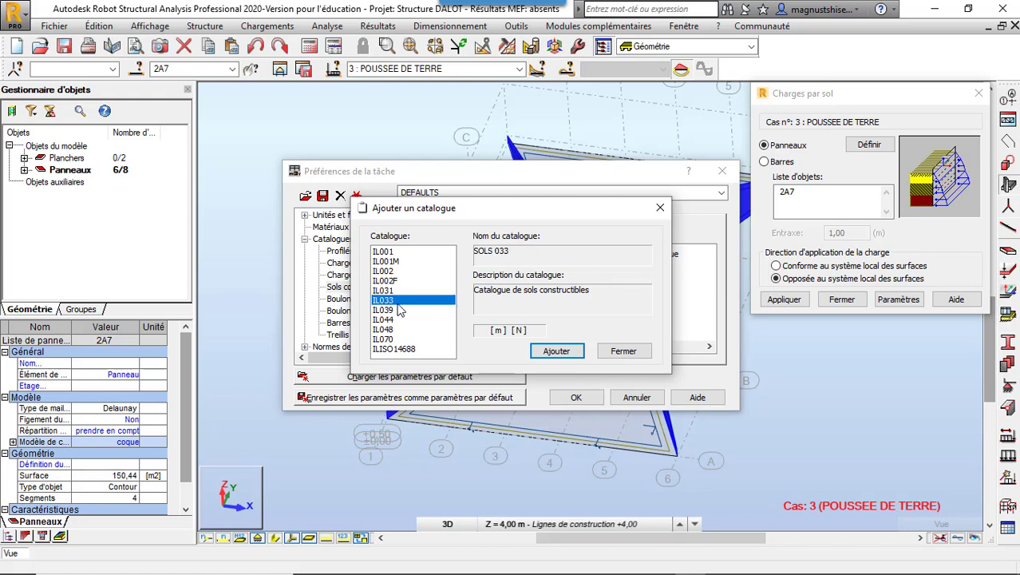
click(549, 352)
click(456, 282)
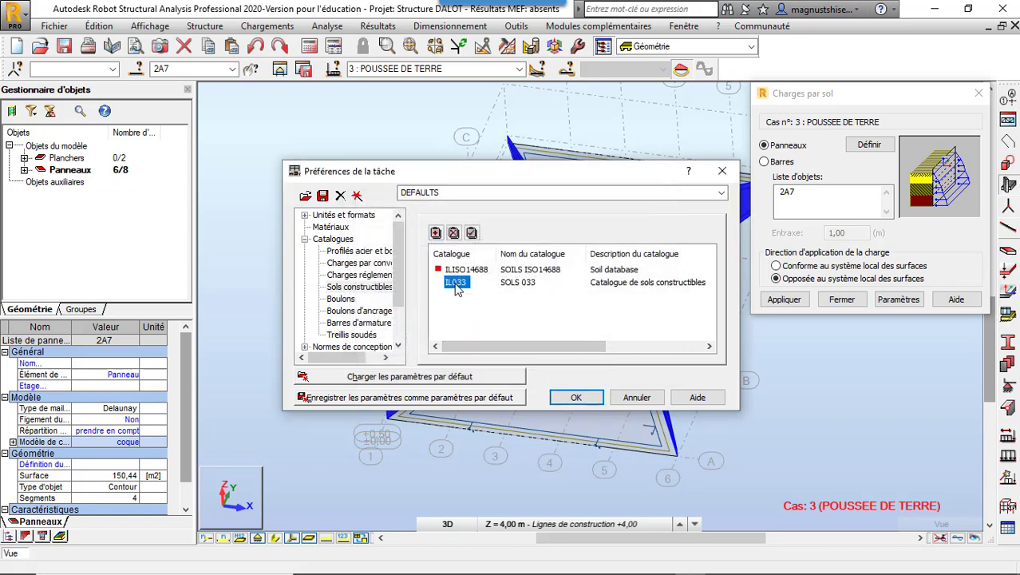
click(471, 233)
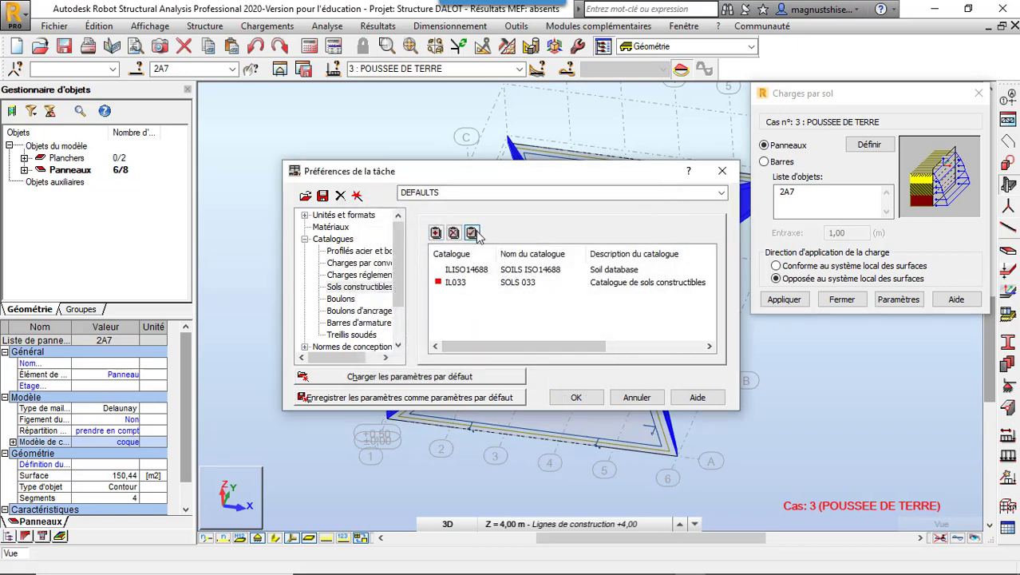
click(575, 396)
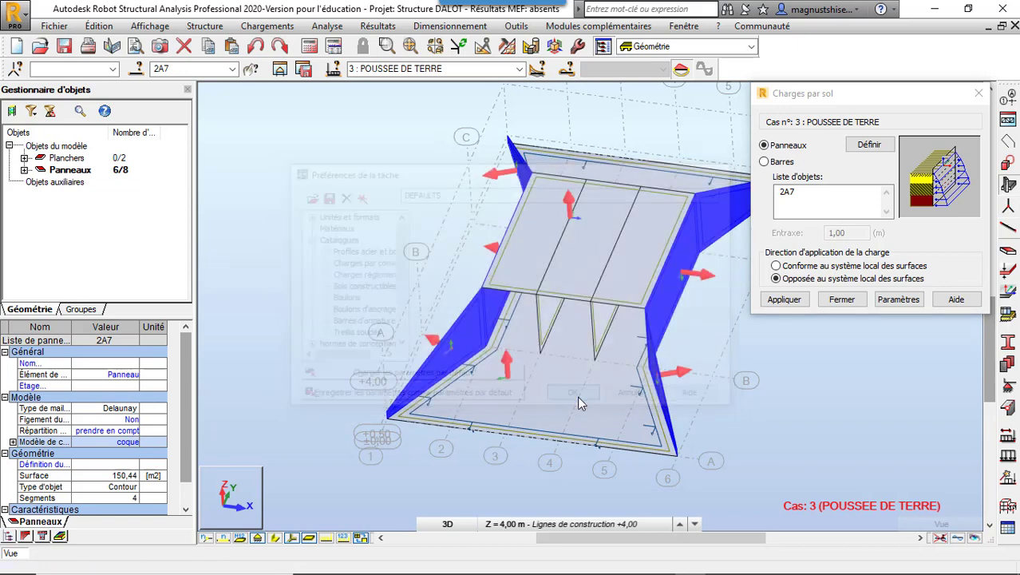
Check the soil names offered for the Clay layer in the soil pressure parameters (Poussée du sol), and close them
click(901, 299)
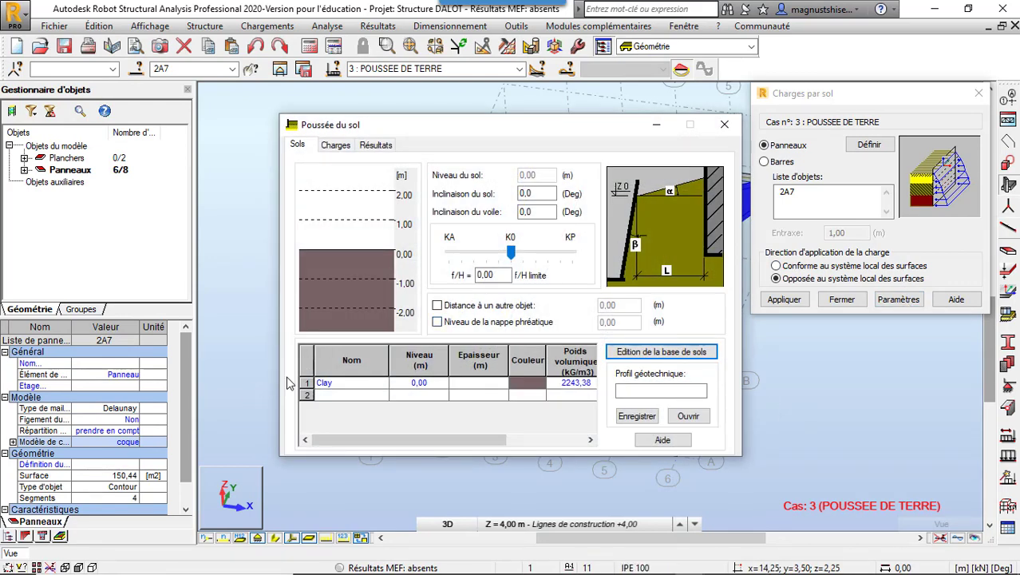
click(388, 390)
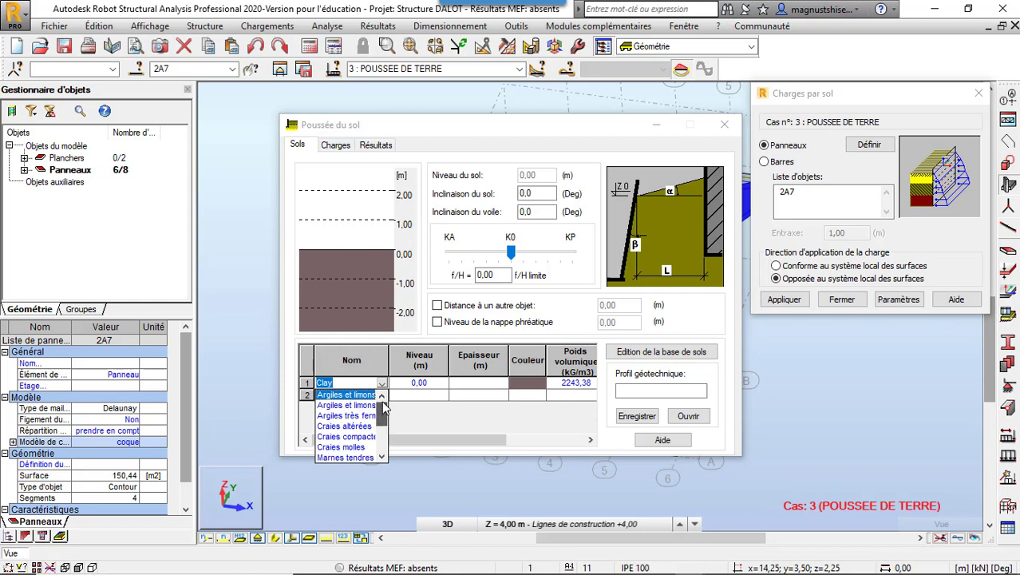
drag(383, 407, 383, 364)
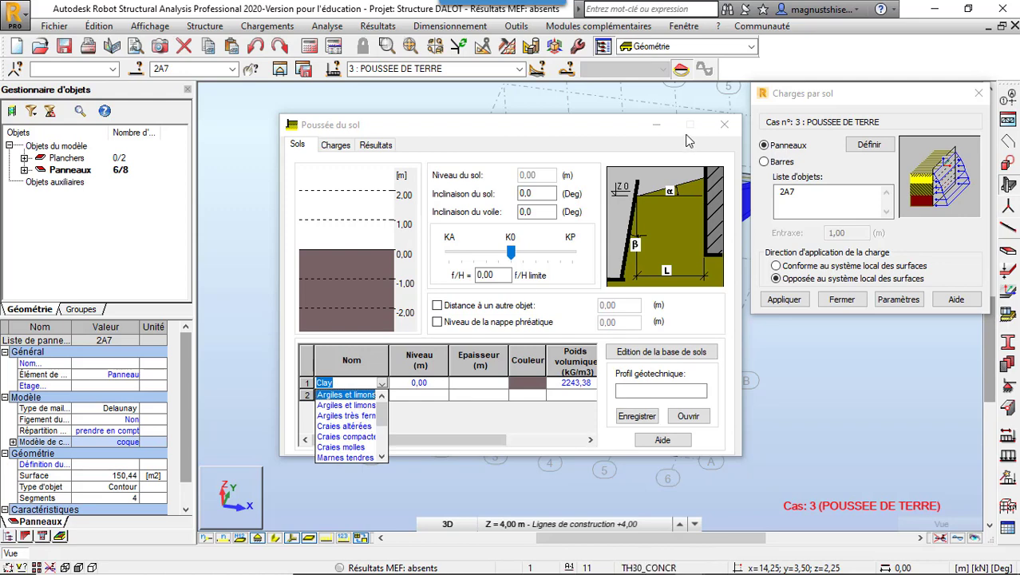
click(359, 385)
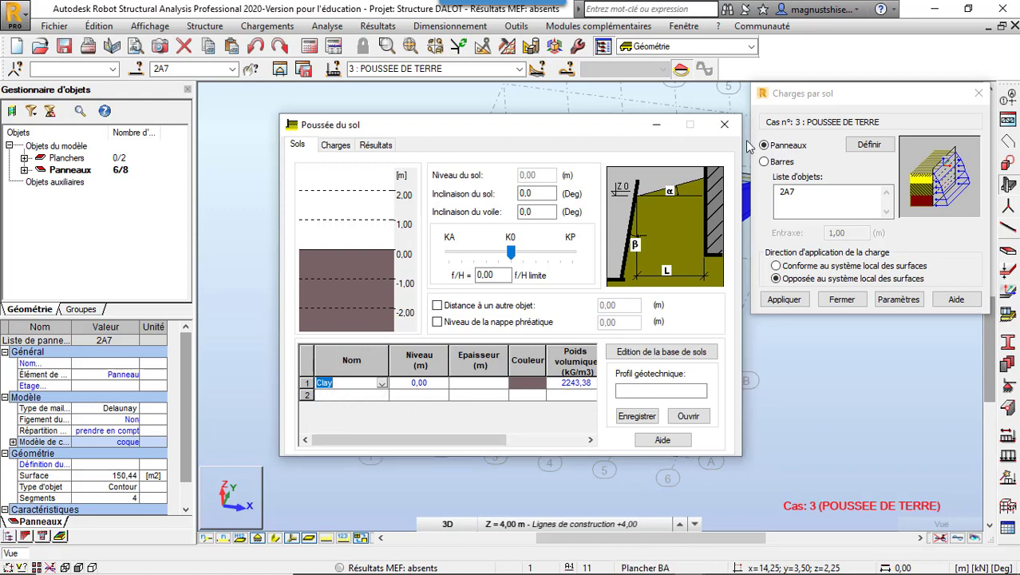
click(724, 125)
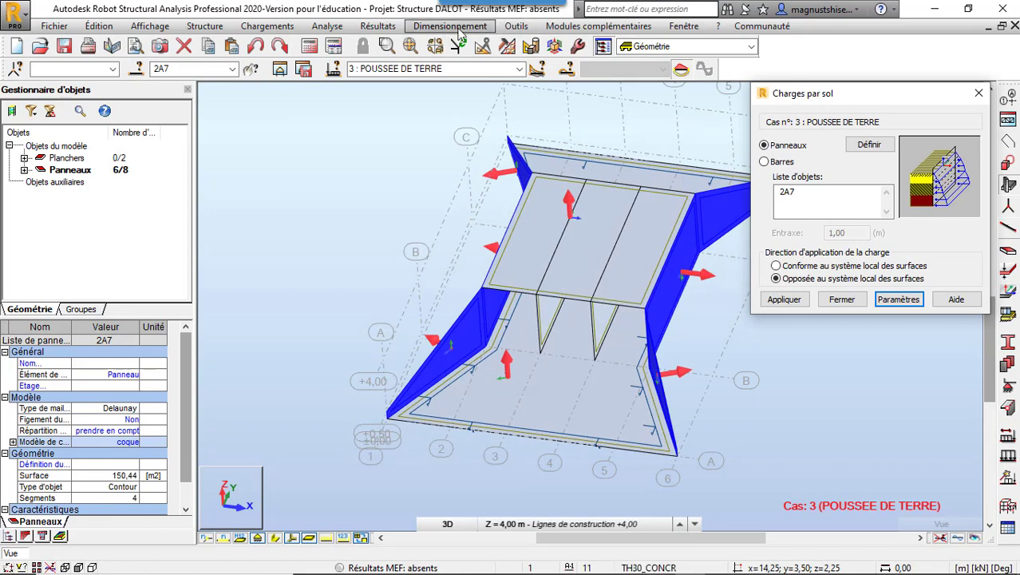
Add the IL002F (SOIL 002) soil catalogue in the job preferences and set it as the default soil catalogue
click(516, 26)
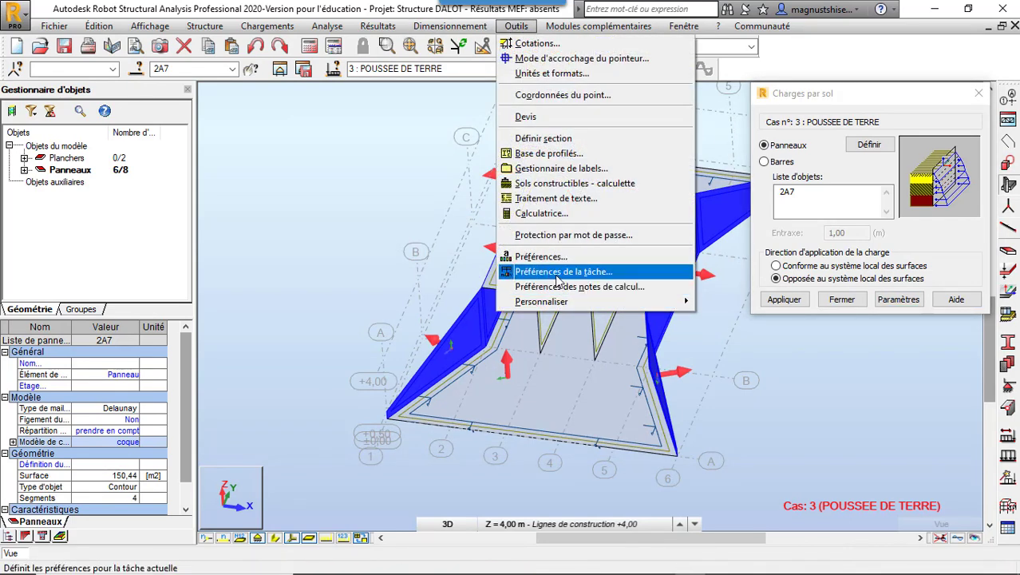
click(558, 272)
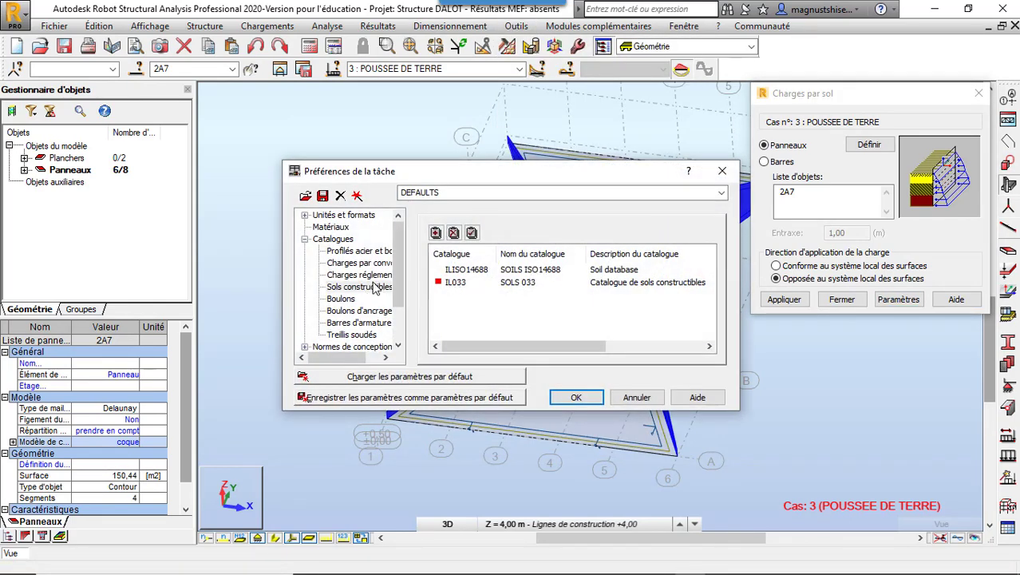
click(436, 232)
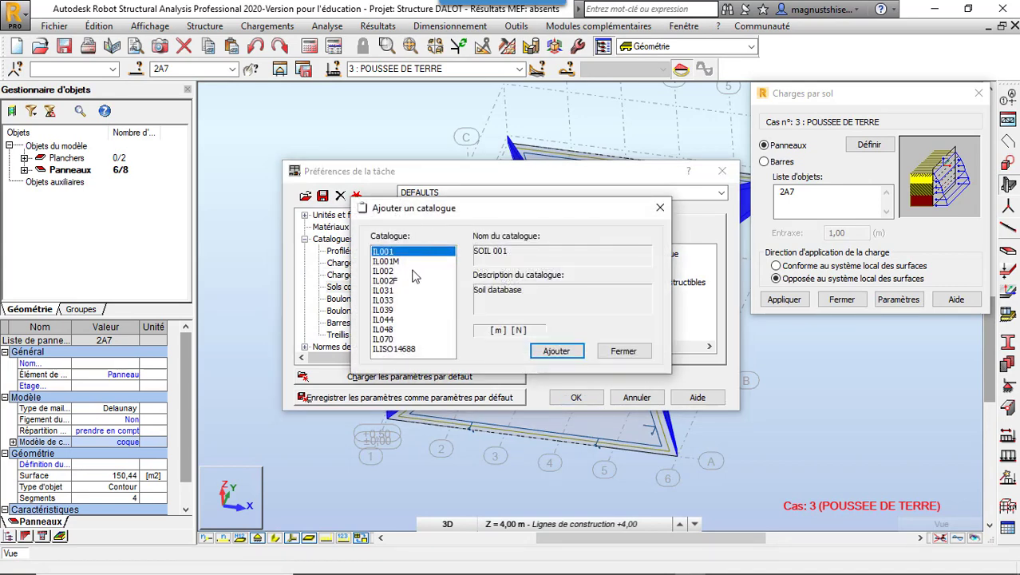
click(391, 282)
click(556, 350)
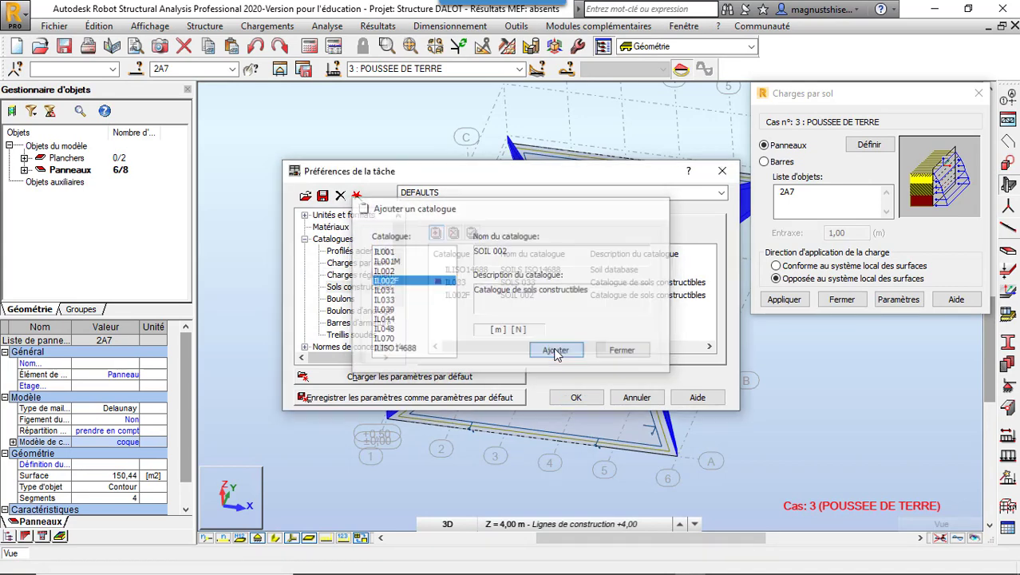
click(452, 295)
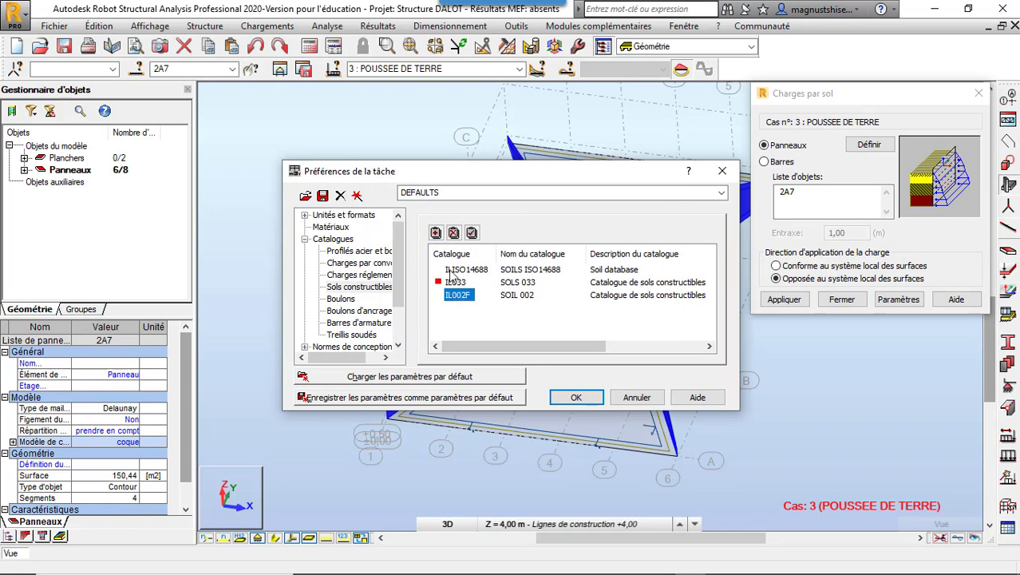
click(471, 232)
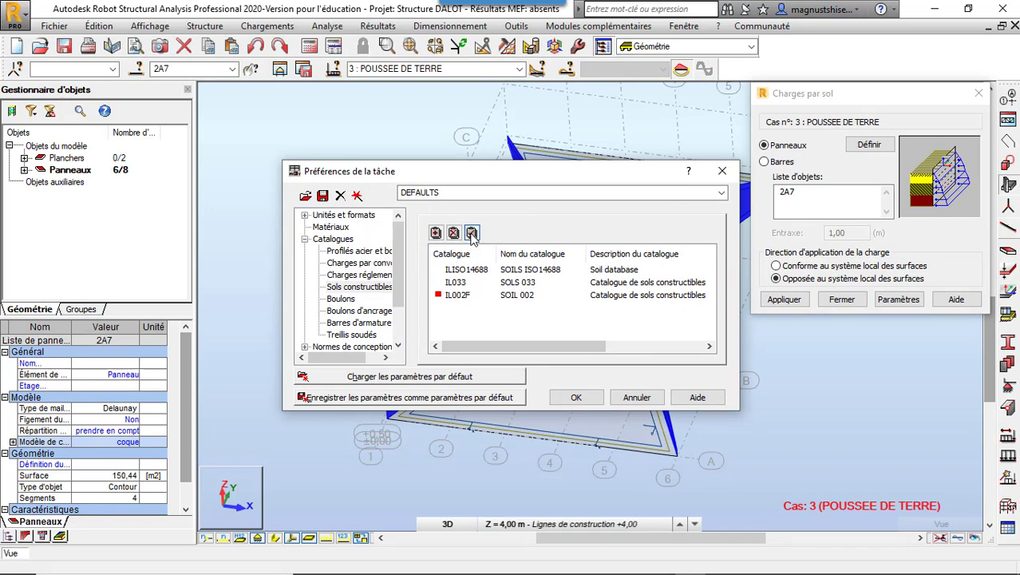
click(576, 396)
Add a second soil layer below Clay in the soil pressure parameters (Poussée du sol)
click(892, 300)
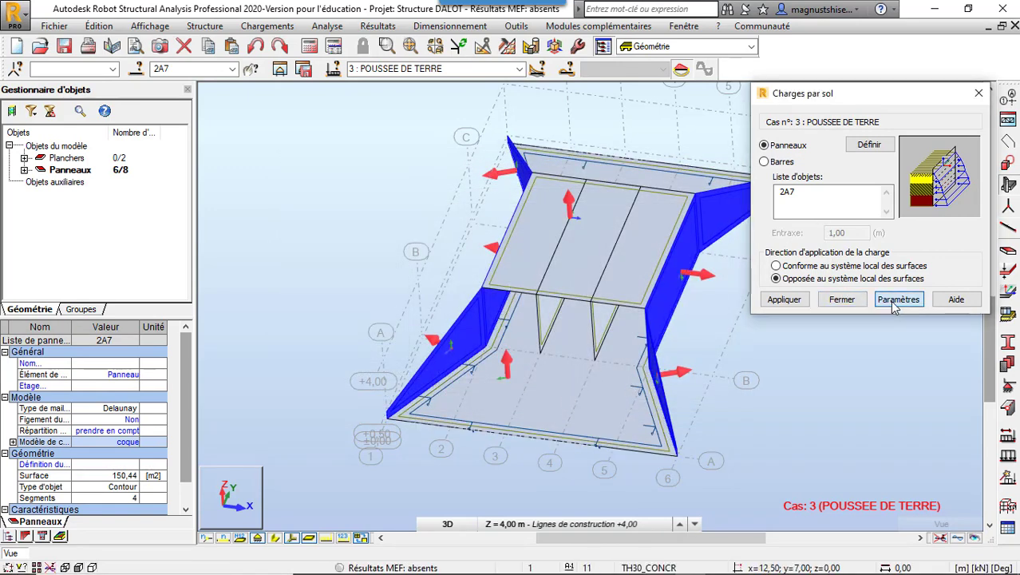
click(369, 394)
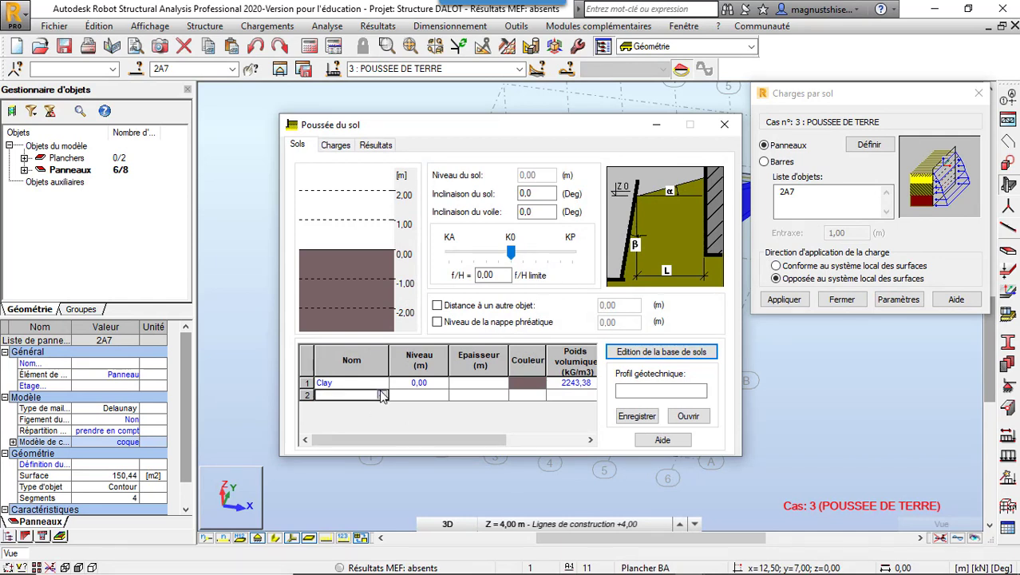
click(383, 395)
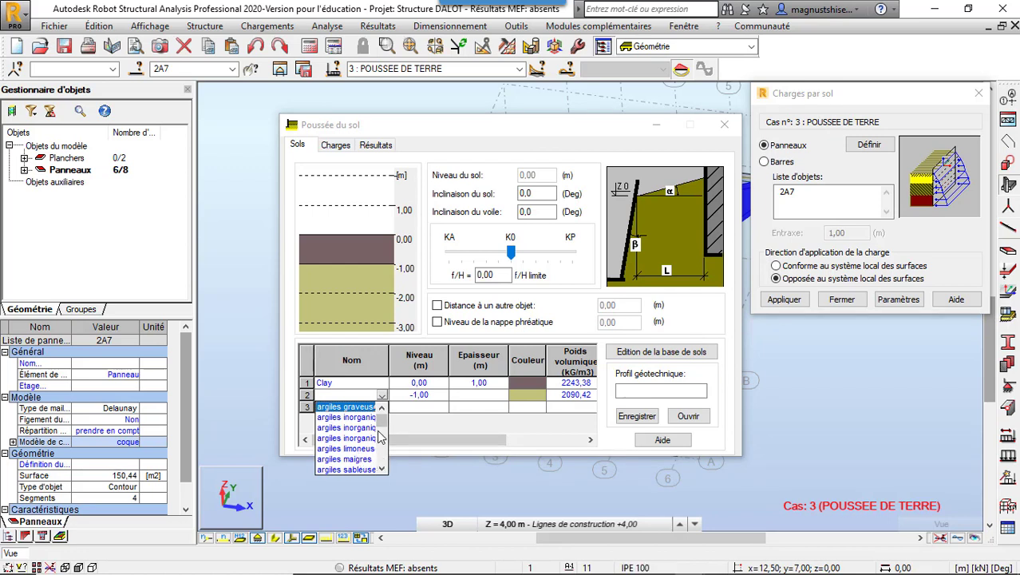
Look through the soil names offered for the second layer and set it to argiles sableuses
drag(381, 423, 385, 468)
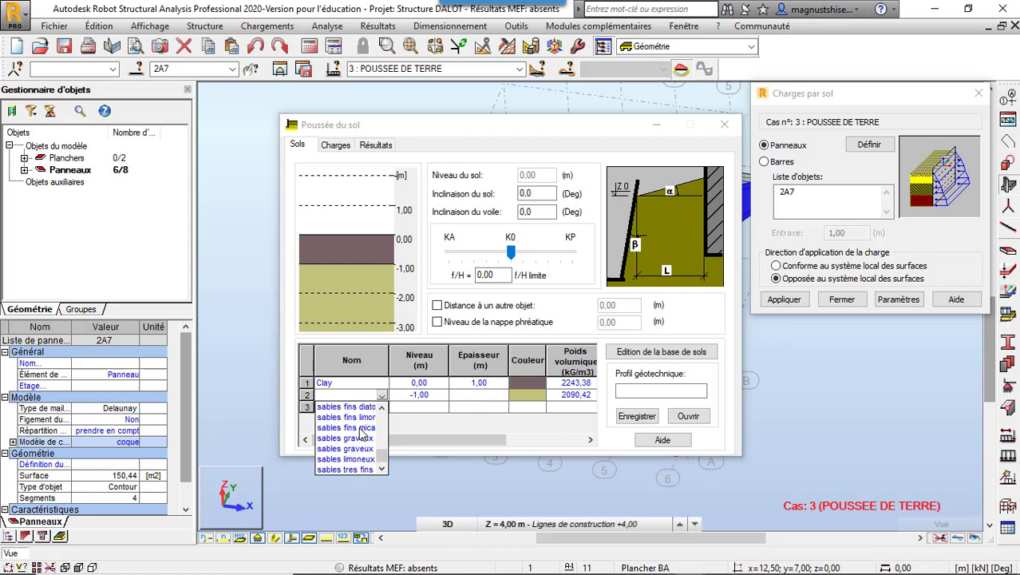
click(381, 408)
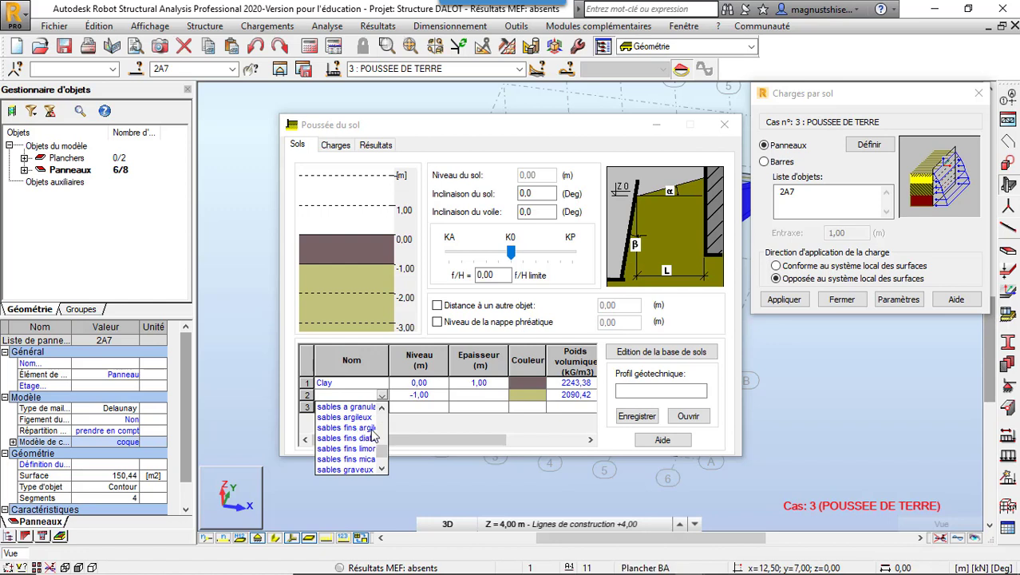
click(381, 408)
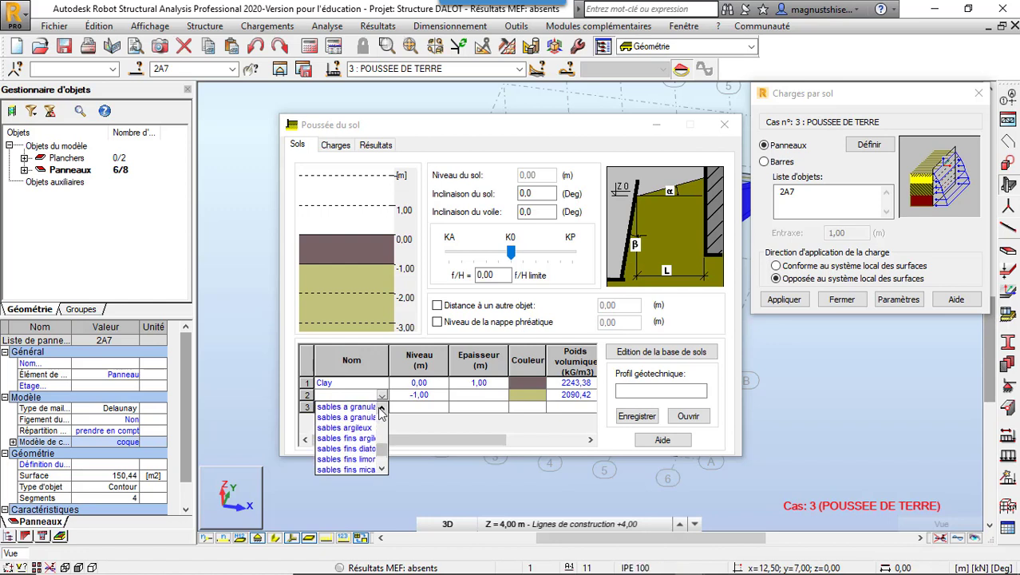
click(381, 408)
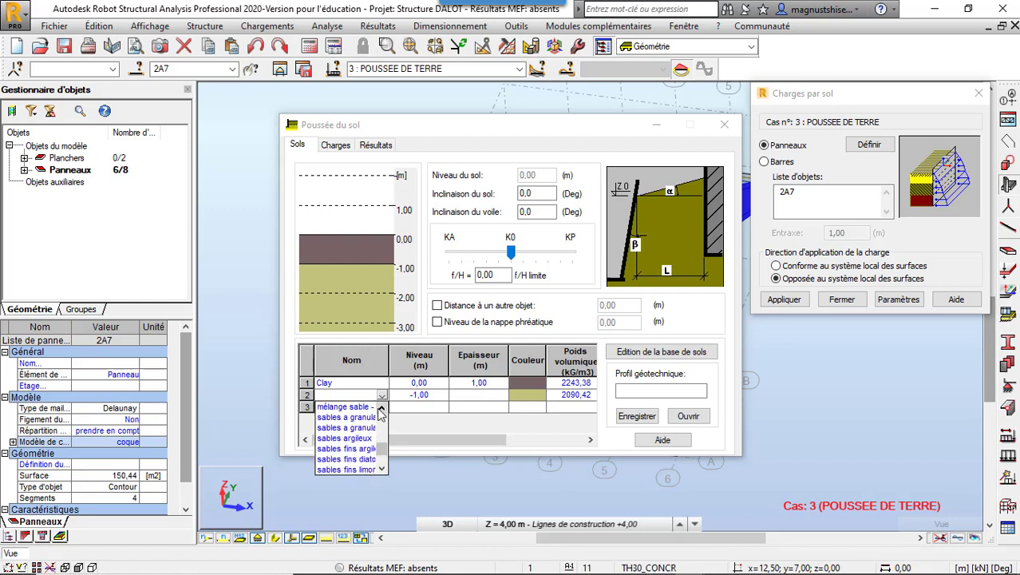
click(382, 407)
click(382, 409)
click(382, 408)
click(382, 408)
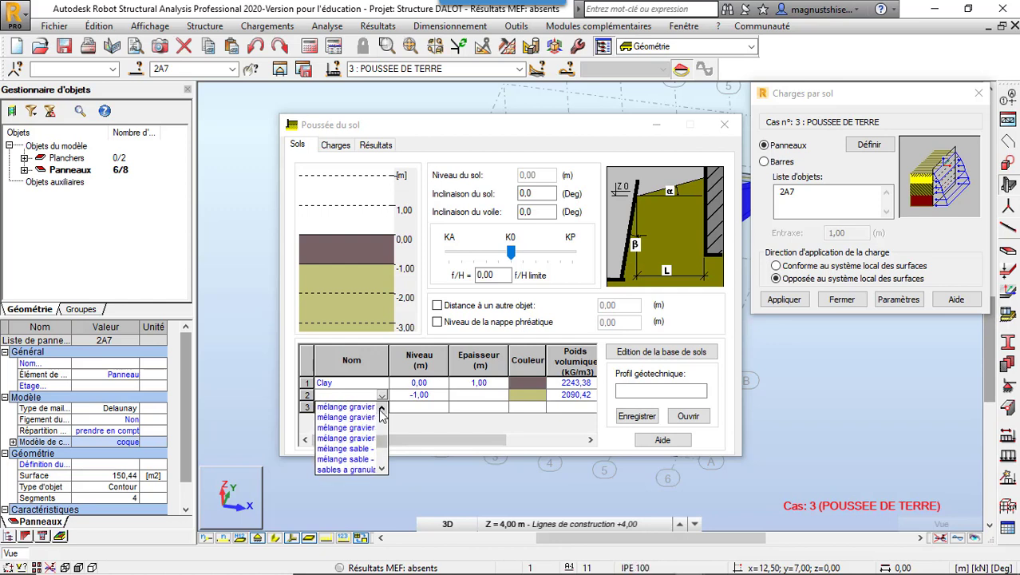
click(381, 409)
click(382, 409)
click(382, 408)
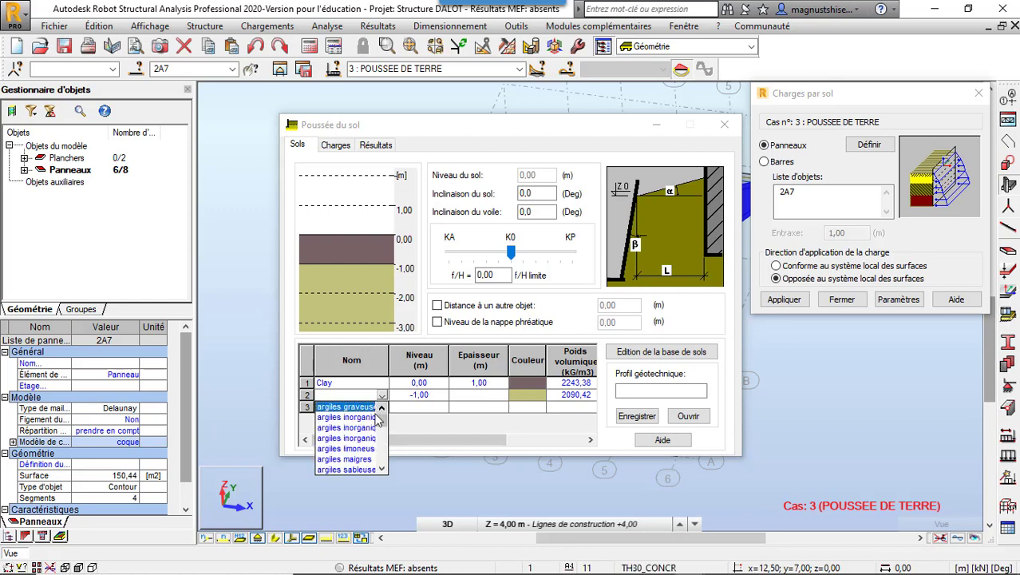
click(382, 468)
click(382, 469)
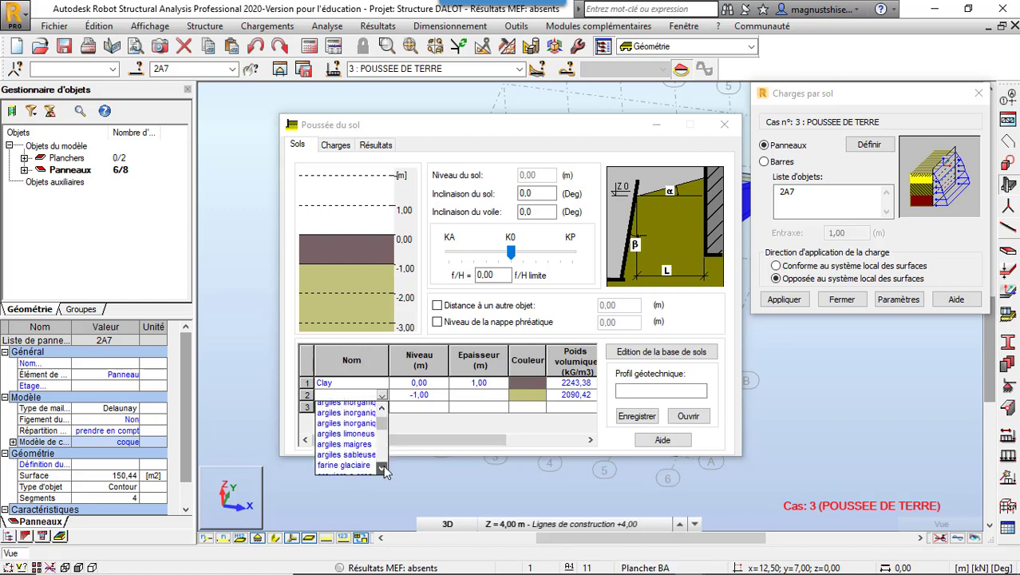
click(381, 468)
click(365, 449)
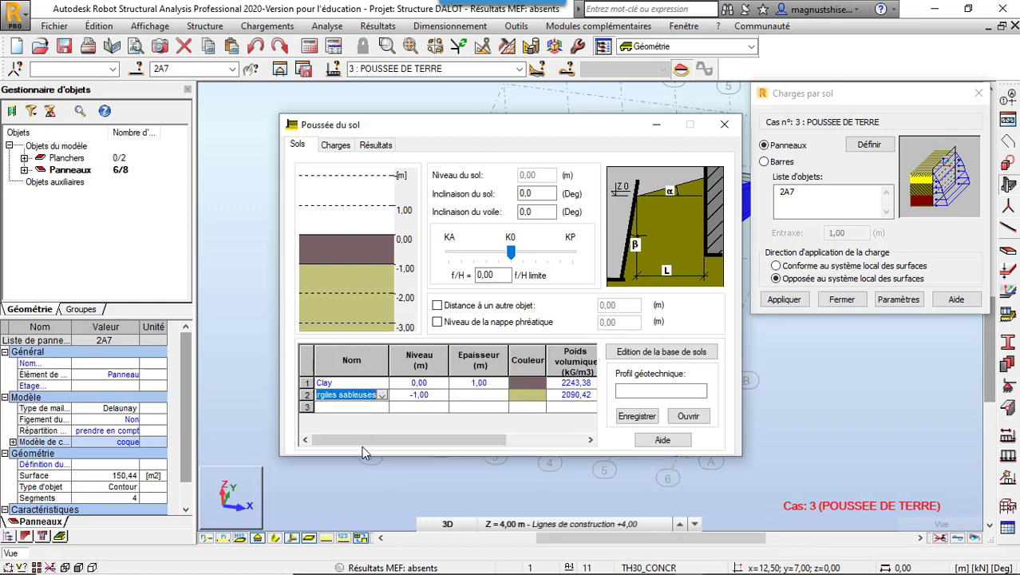
Delete the Clay layer from the soil table
click(378, 389)
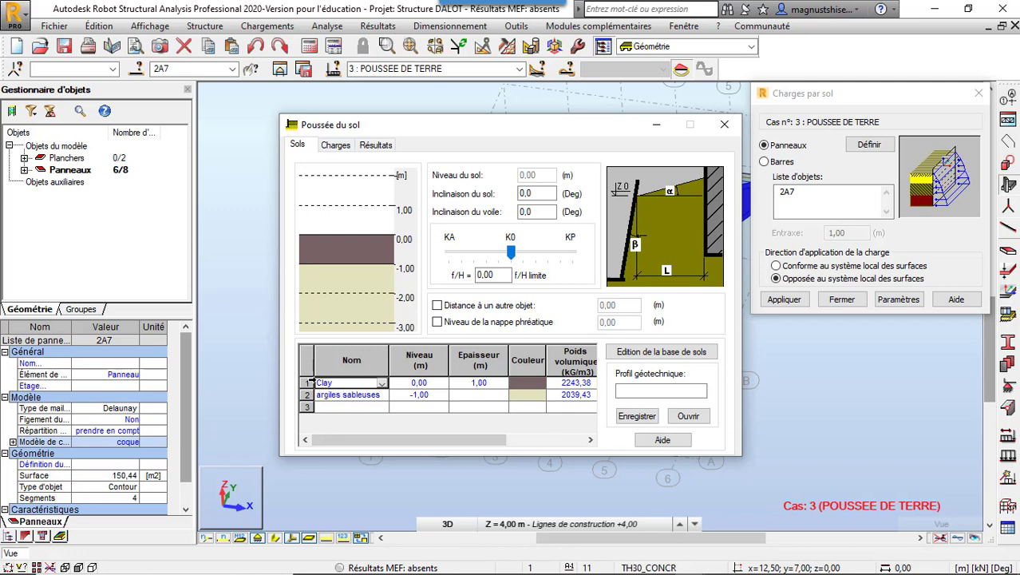
click(307, 383)
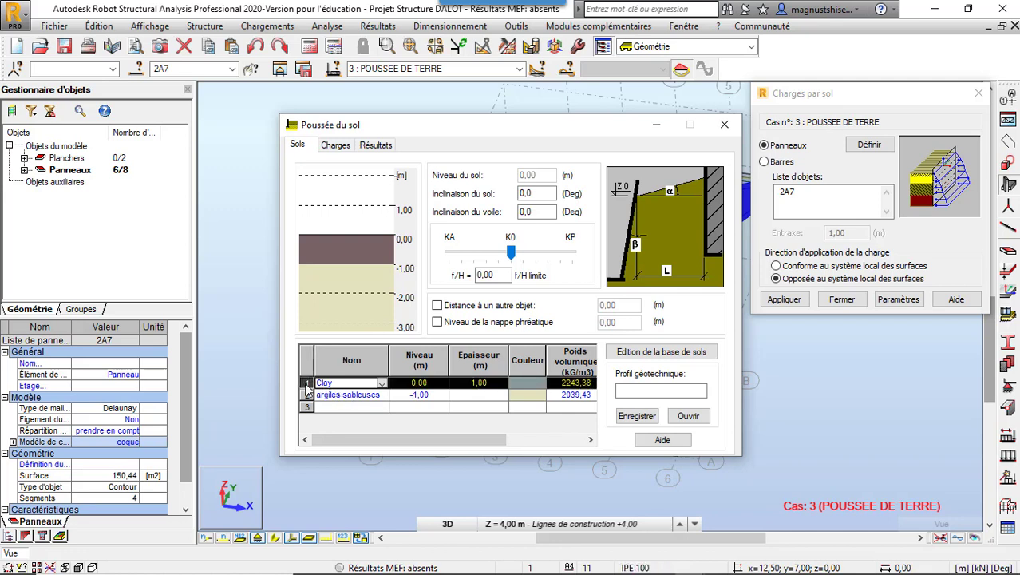
key(Delete)
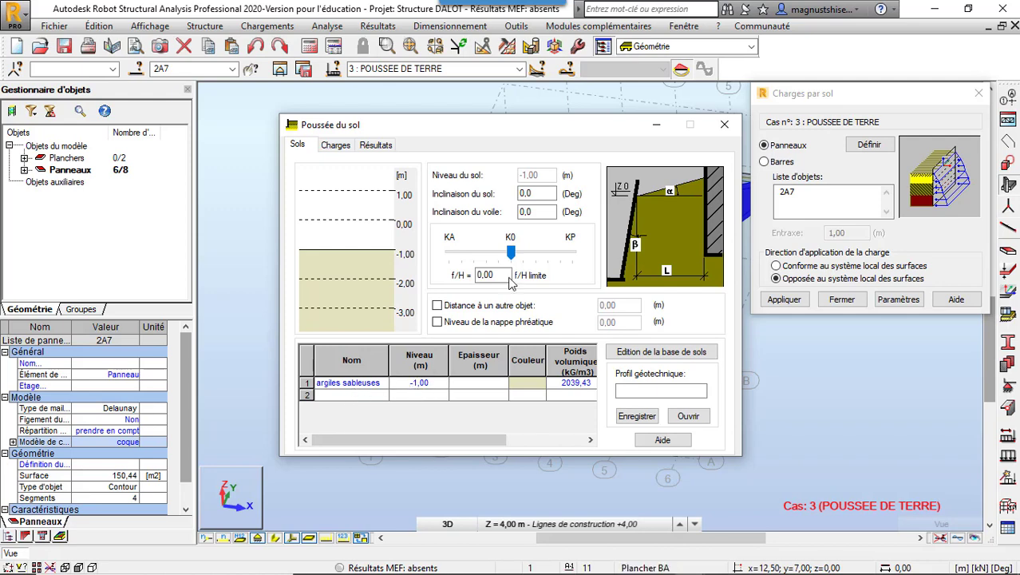
Set the level (Niveau) of the argiles sableuses layer to 4 m
drag(555, 116, 496, 143)
double_click(365, 400)
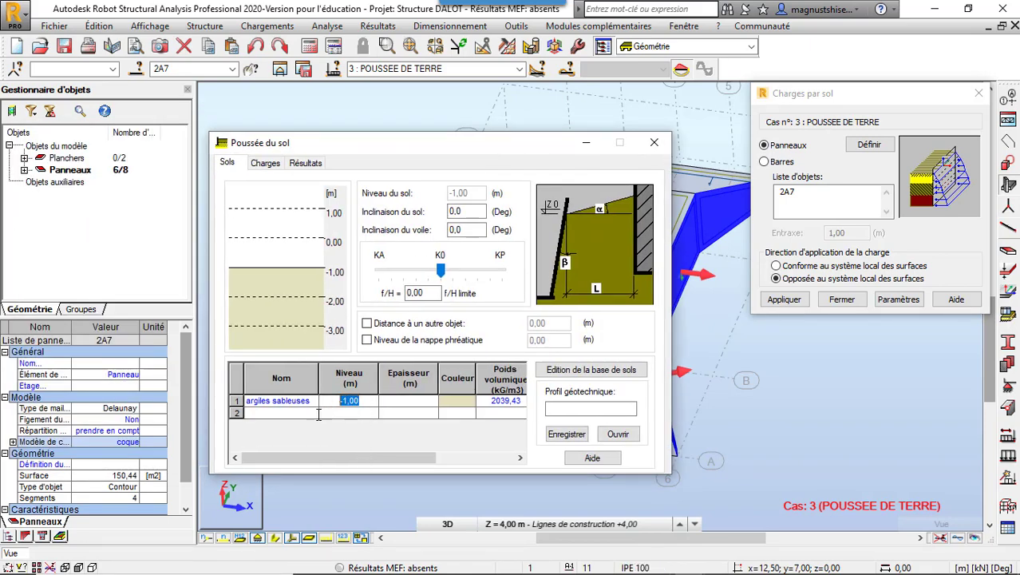
text(4)
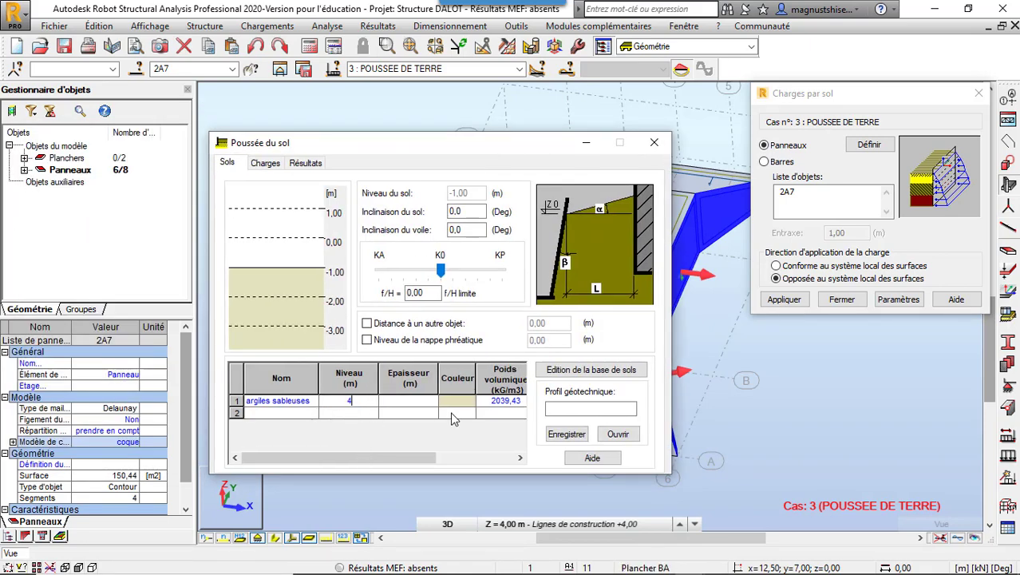
key(Return)
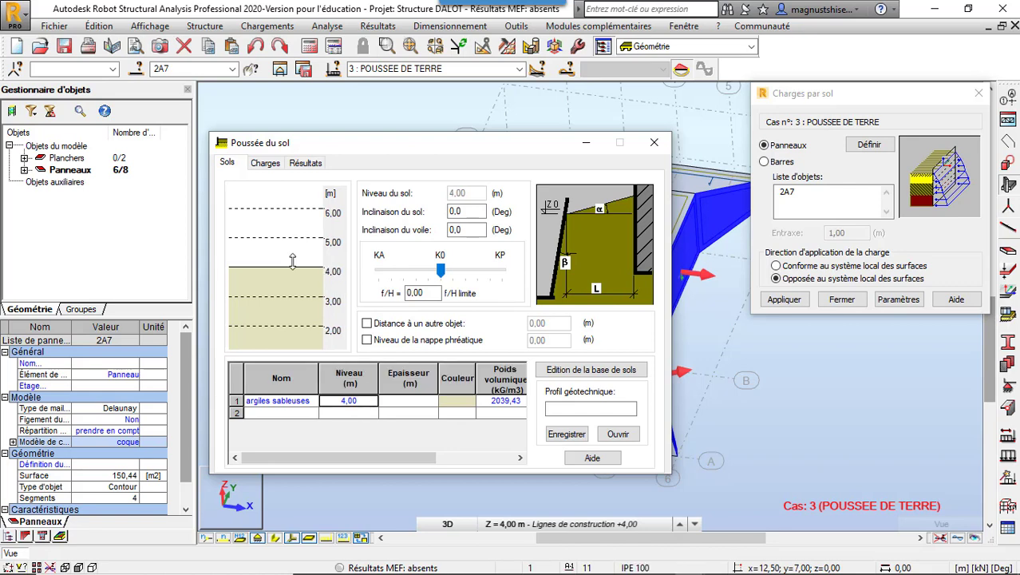
Change the display colour of the argiles sableuses layer to bright yellow-green
double_click(473, 401)
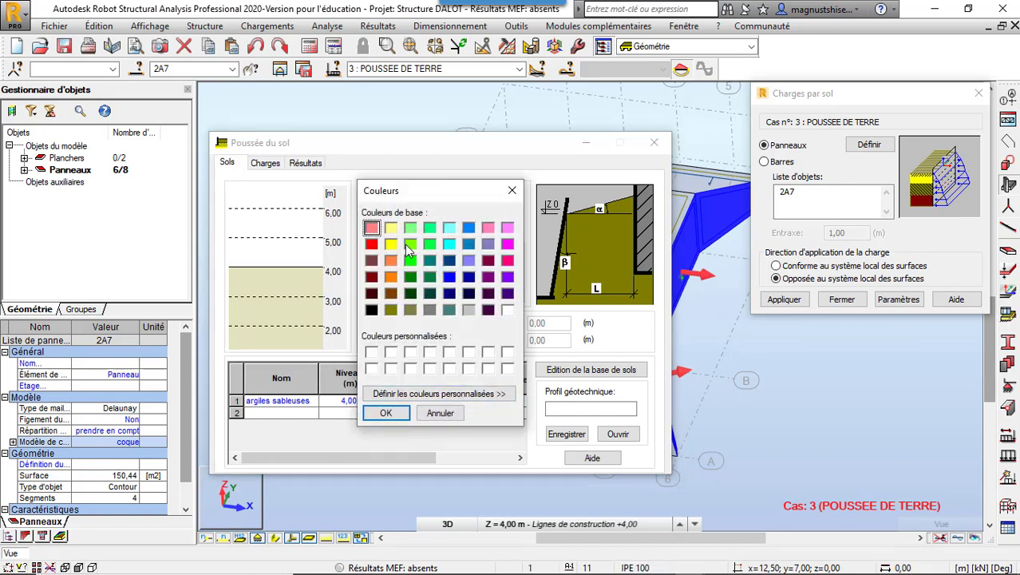
click(411, 245)
click(390, 413)
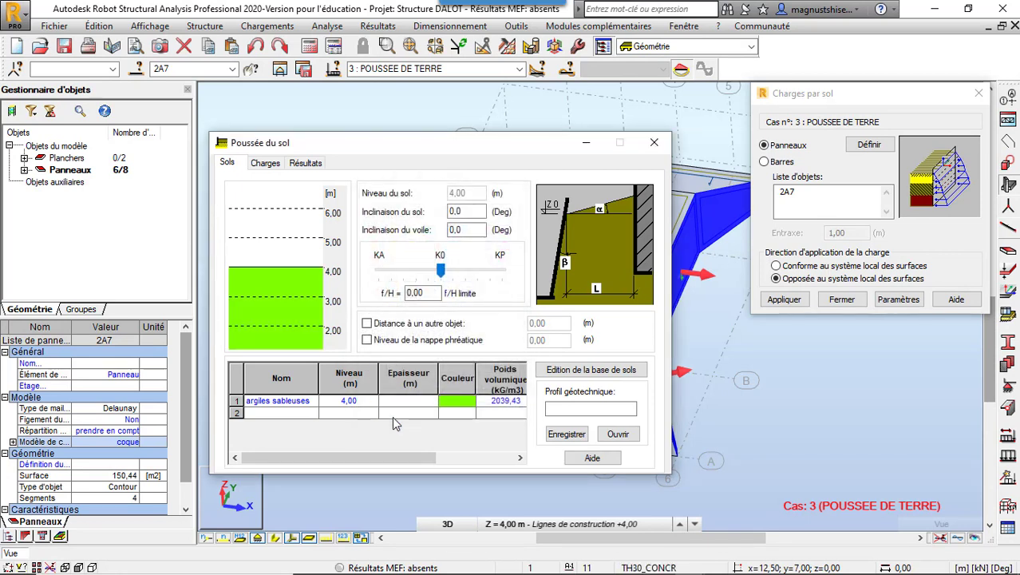
Review the layer's unit weights and friction angle, and set the earth pressure state to KA (f/H = -1.00)
drag(423, 458, 502, 457)
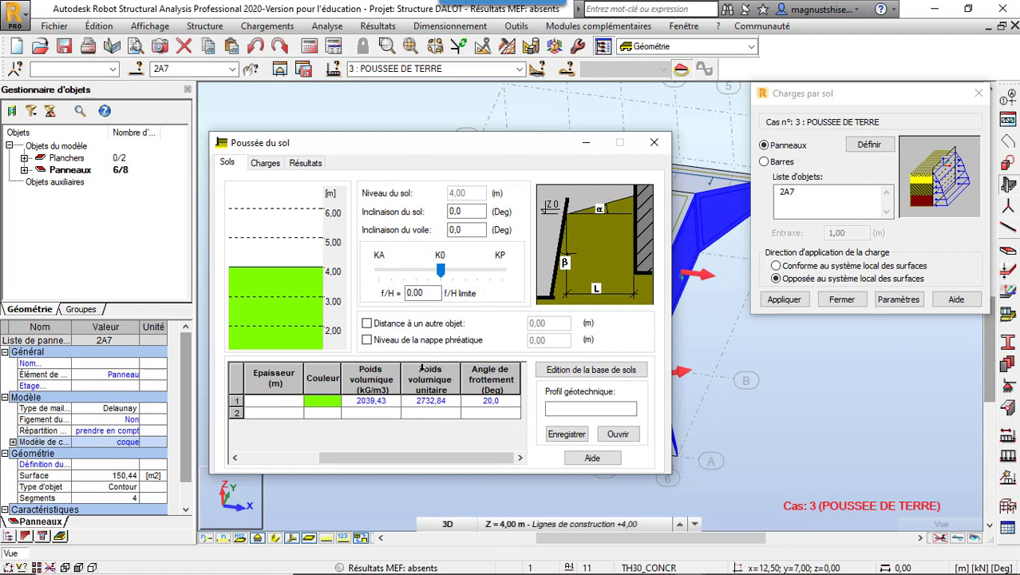
drag(401, 460, 353, 467)
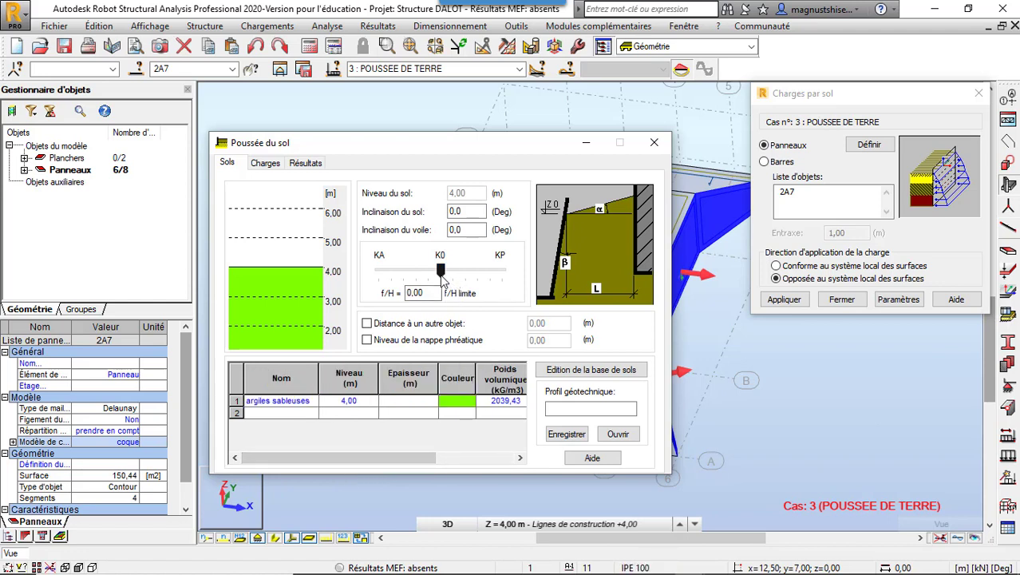
drag(439, 272, 378, 272)
drag(481, 150, 512, 225)
drag(519, 117, 460, 100)
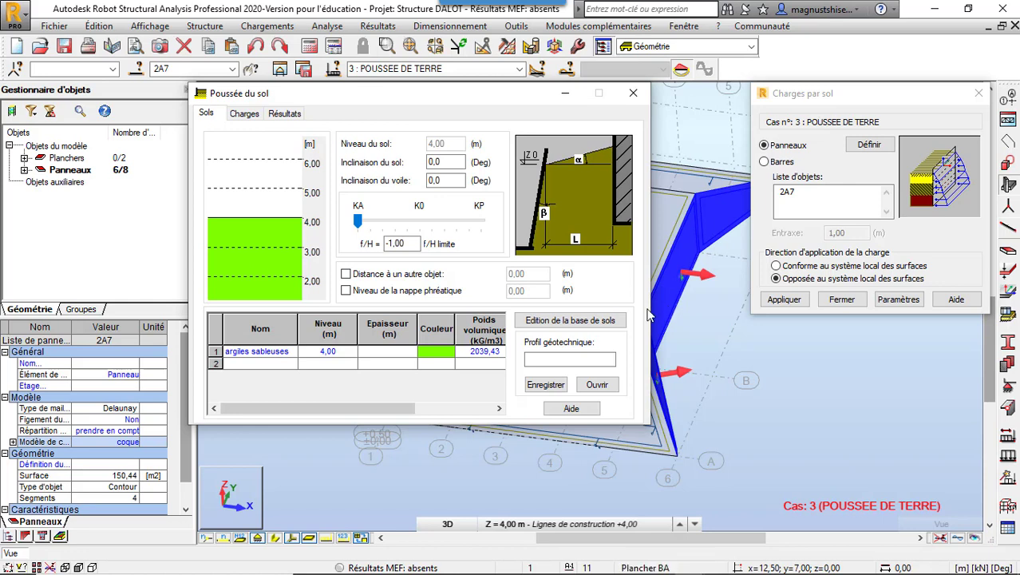
Enable the water table level (Niveau de la nappe phréatique) and set it to 1 m
click(346, 292)
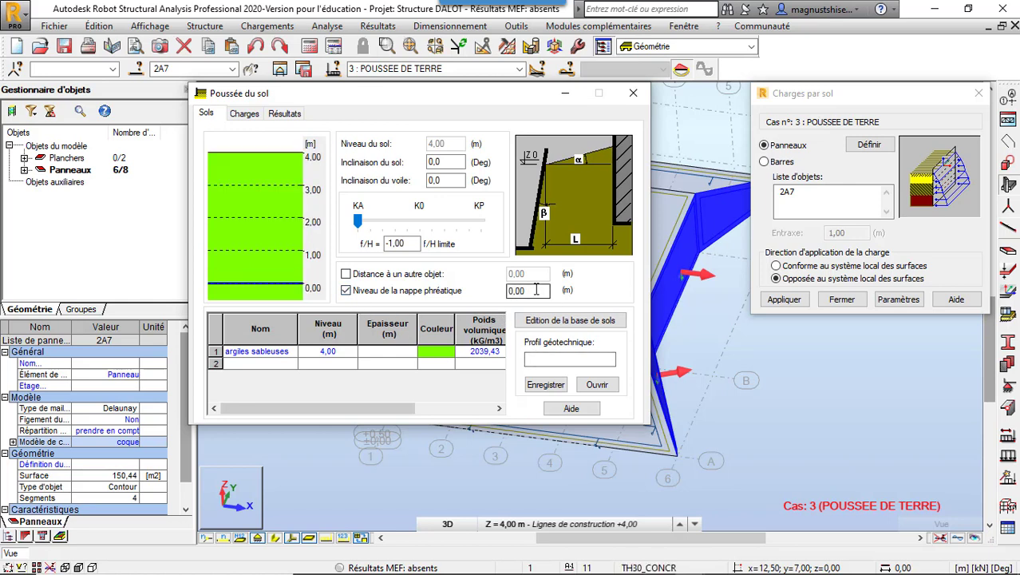
drag(534, 291, 484, 297)
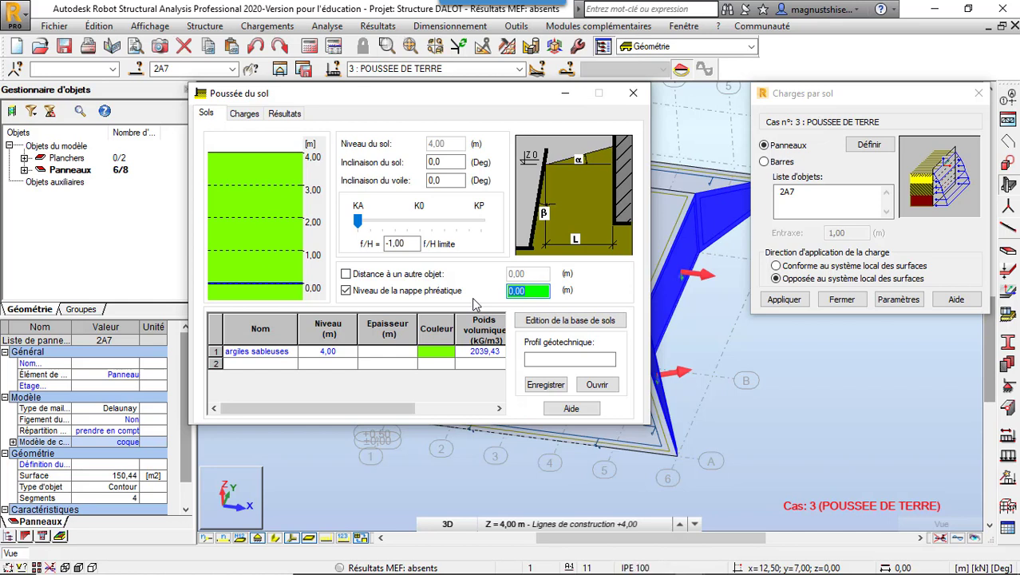
text(1)
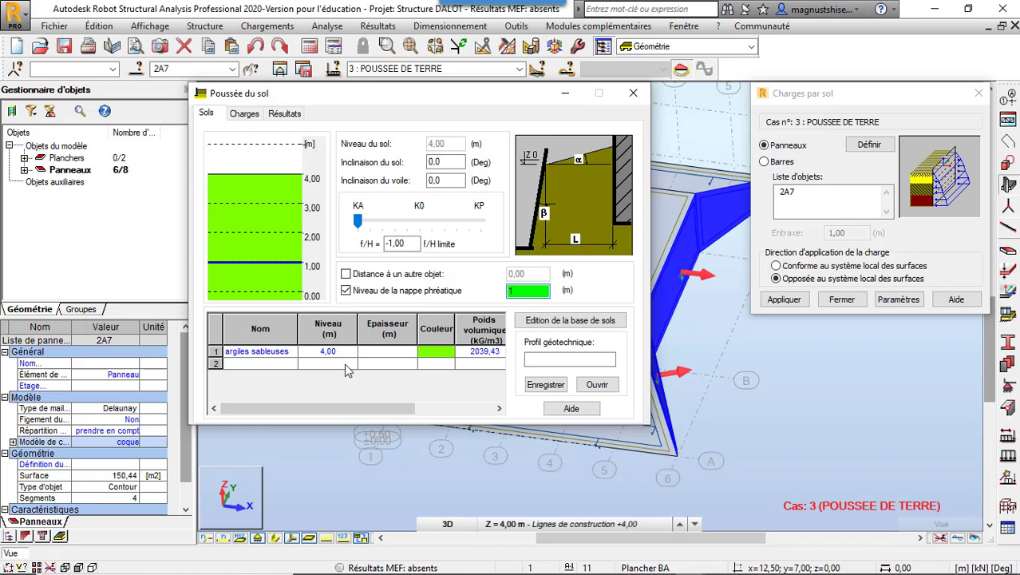
Set the norm for distributing the pressure from surface loads to SETRA
click(244, 114)
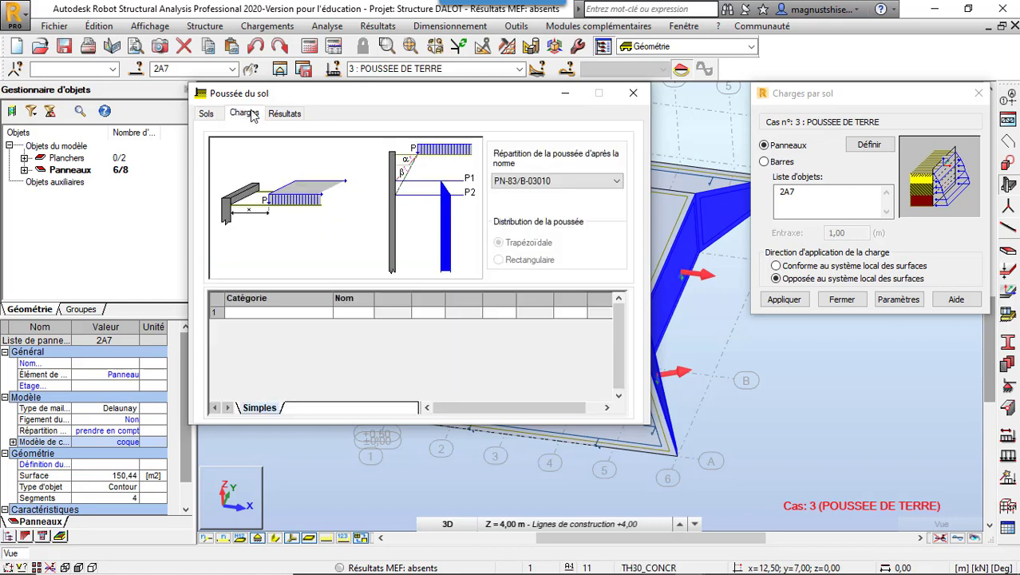
click(324, 312)
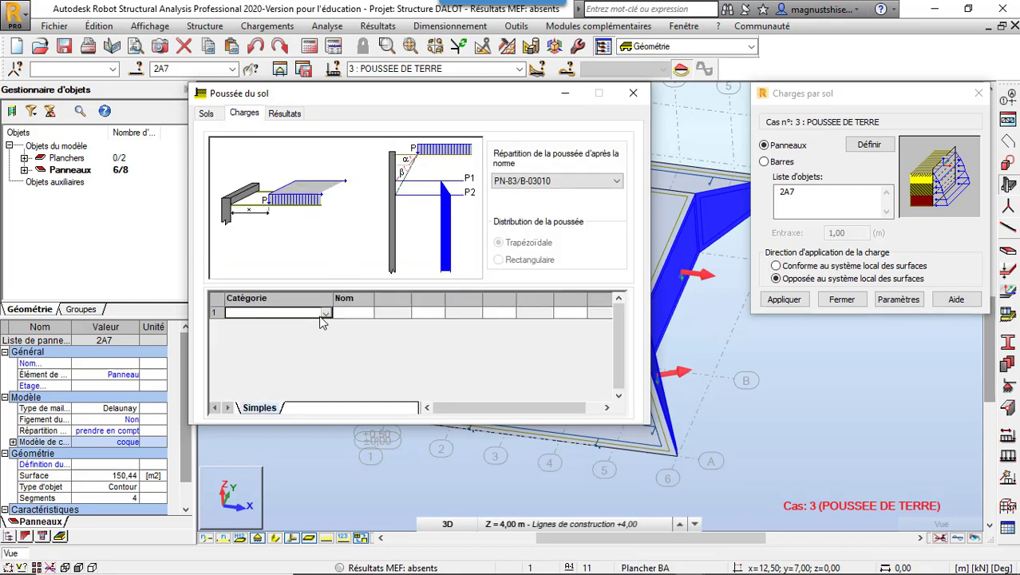
click(556, 180)
click(515, 214)
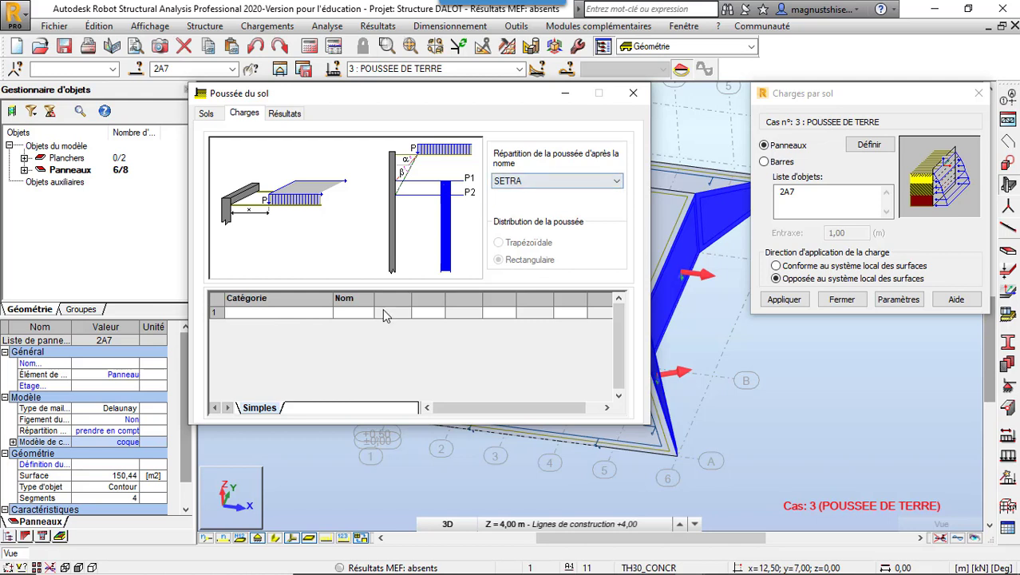
Add a uniform (uniforme) surcharge with pressure P of 10 kPa at distance x of 1 m
click(326, 316)
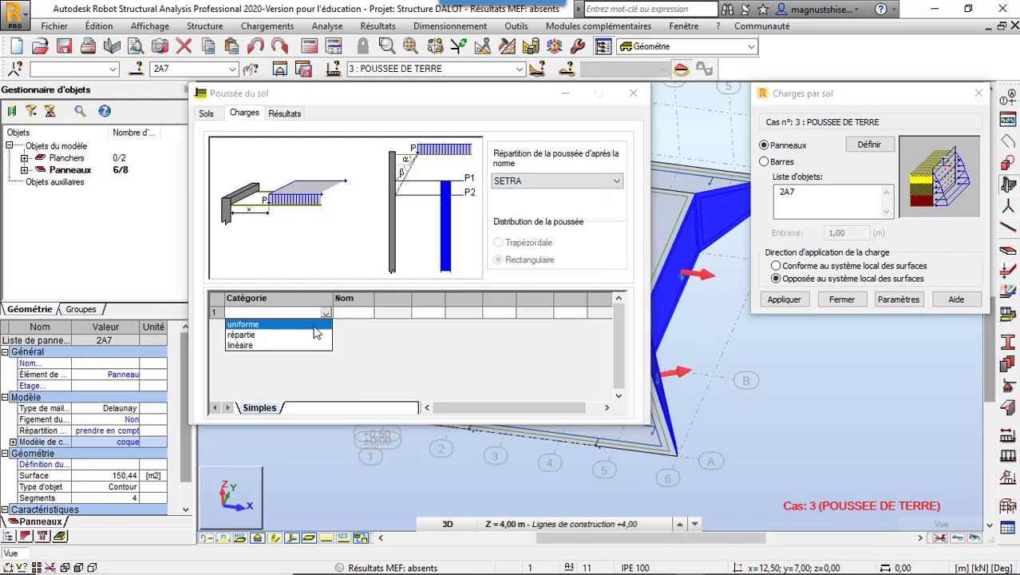
click(315, 320)
click(504, 317)
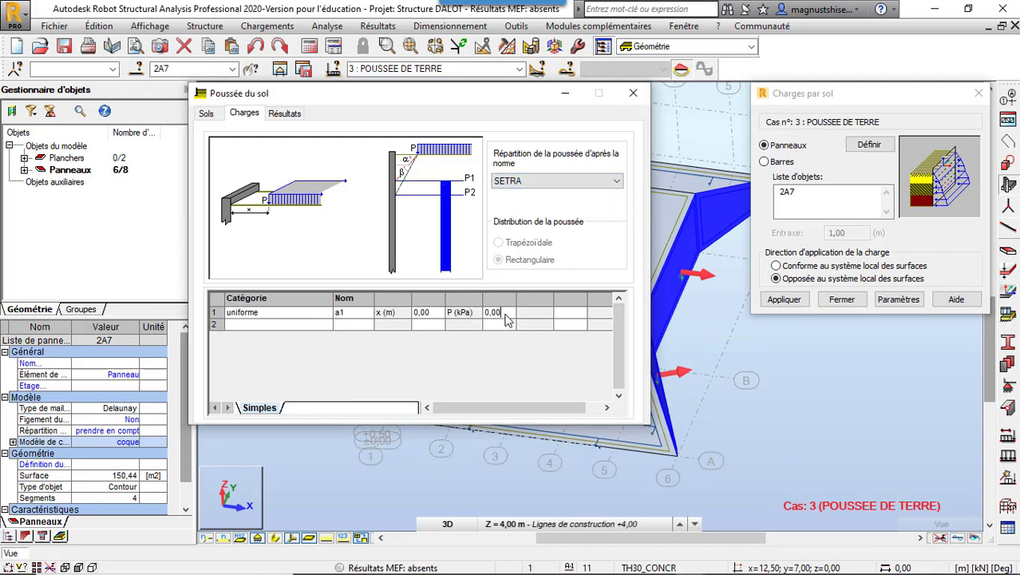
drag(506, 313, 432, 313)
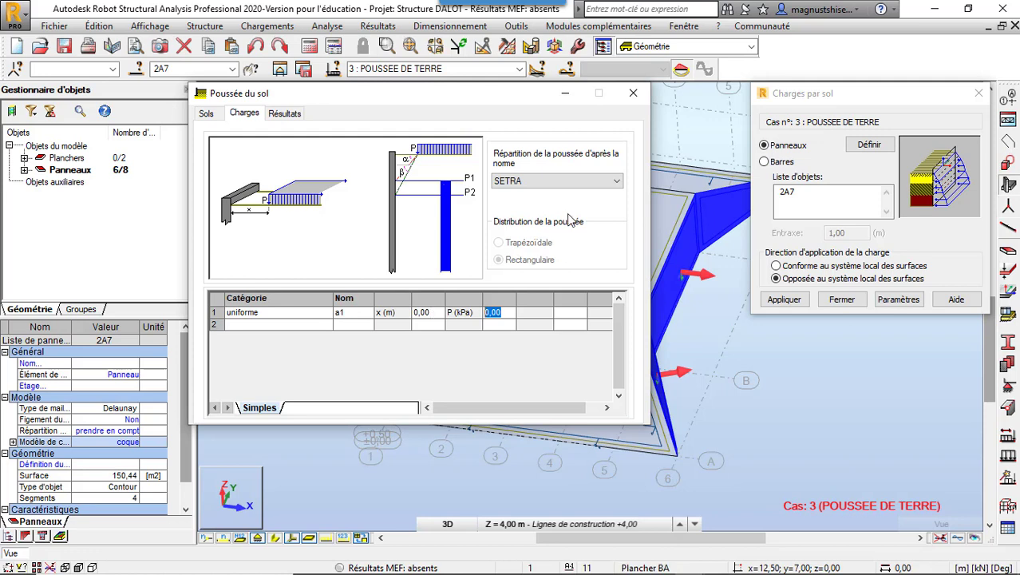
text(10)
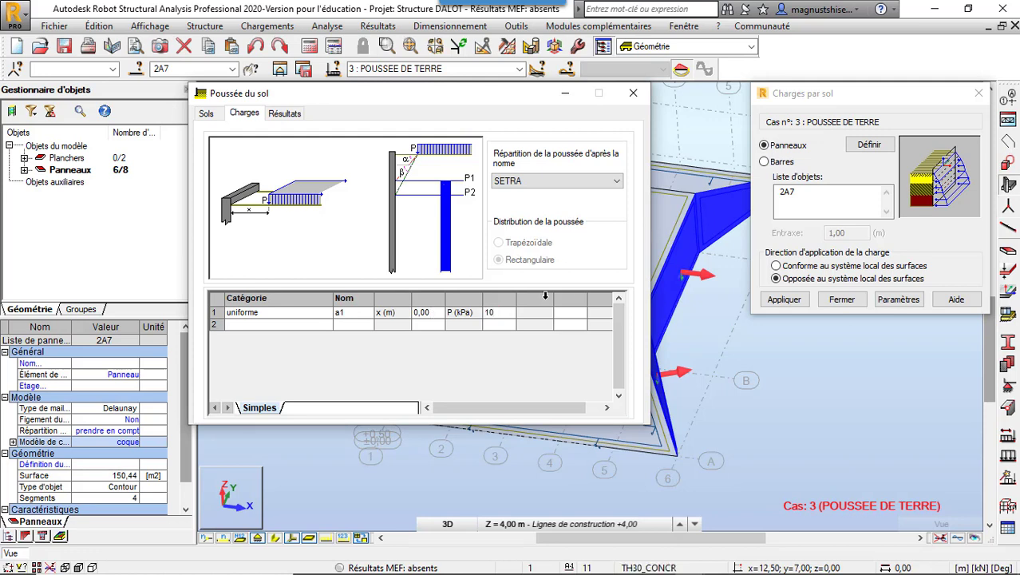
click(420, 315)
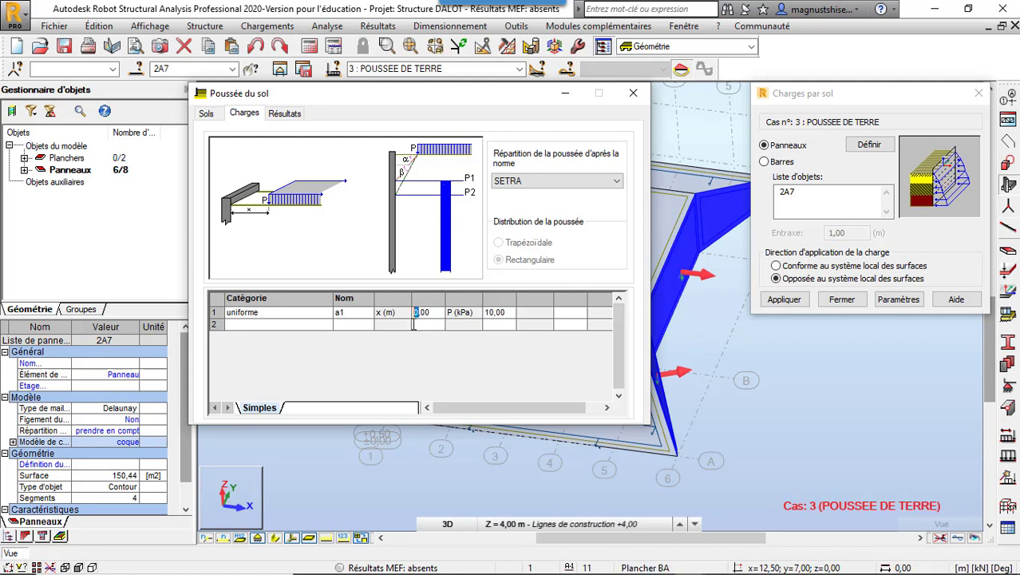
text(1)
Review the soil pressure diagram in the results and include surcharge a1 in the load components
click(285, 114)
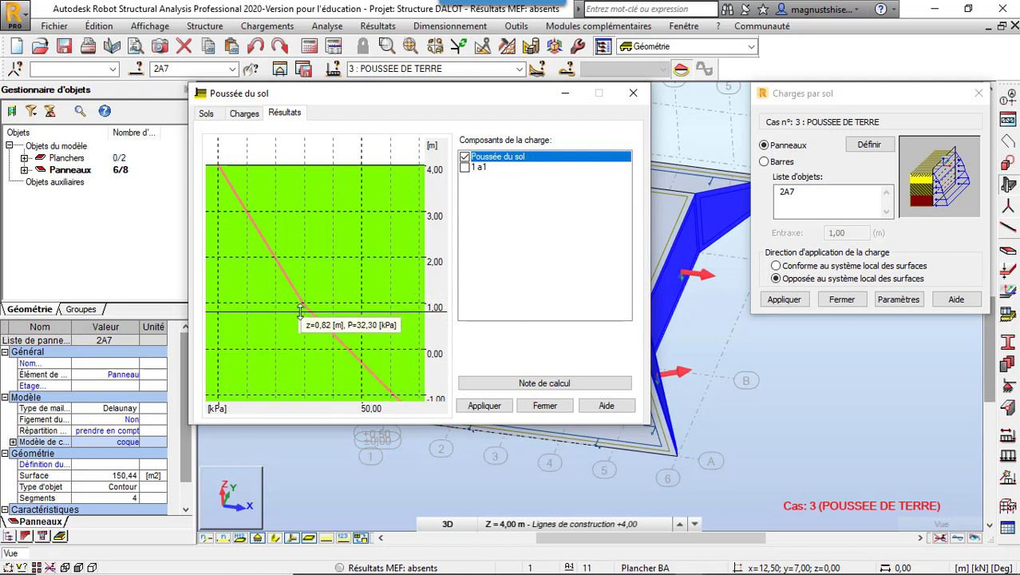
click(463, 169)
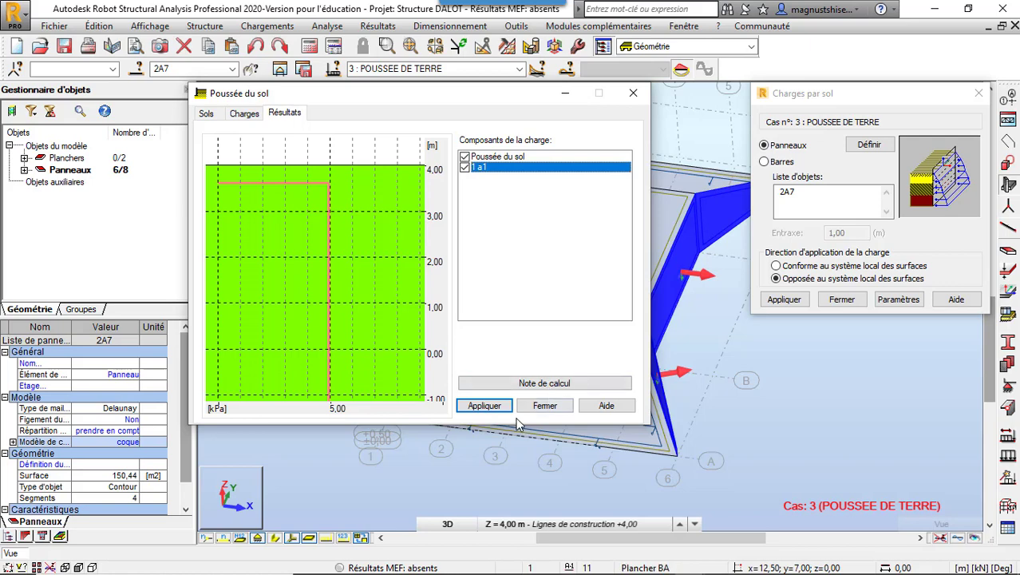
Open the earth pressure calculation note and examine its soil data, surcharge and pressure diagrams
click(515, 386)
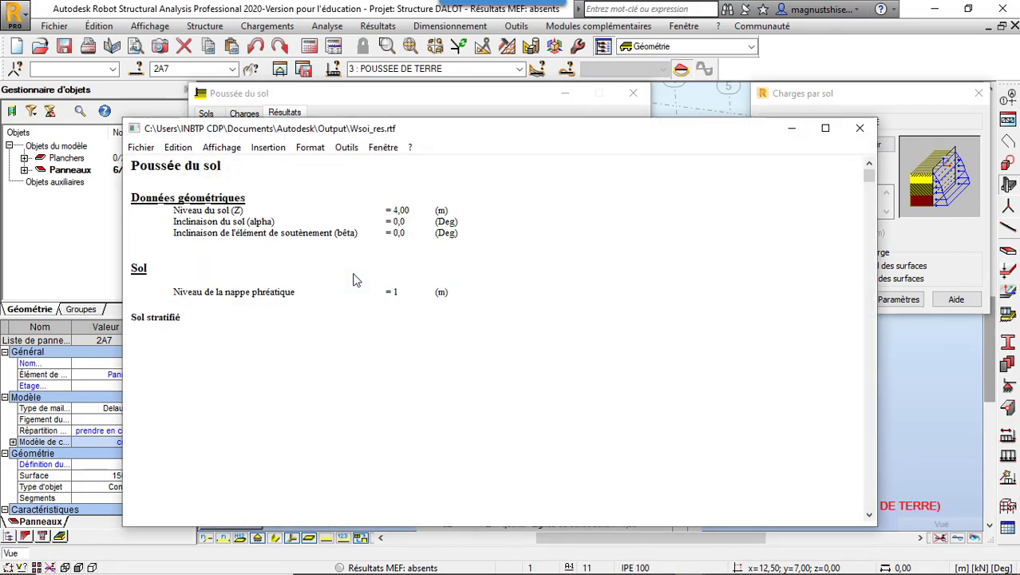
scroll(590, 241, down, 5)
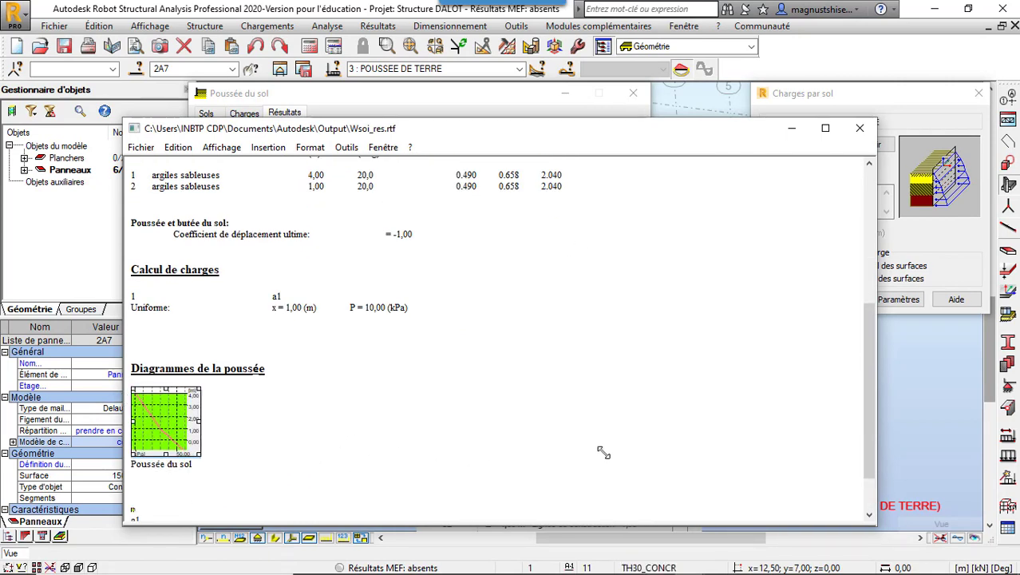
scroll(445, 295, down, 2)
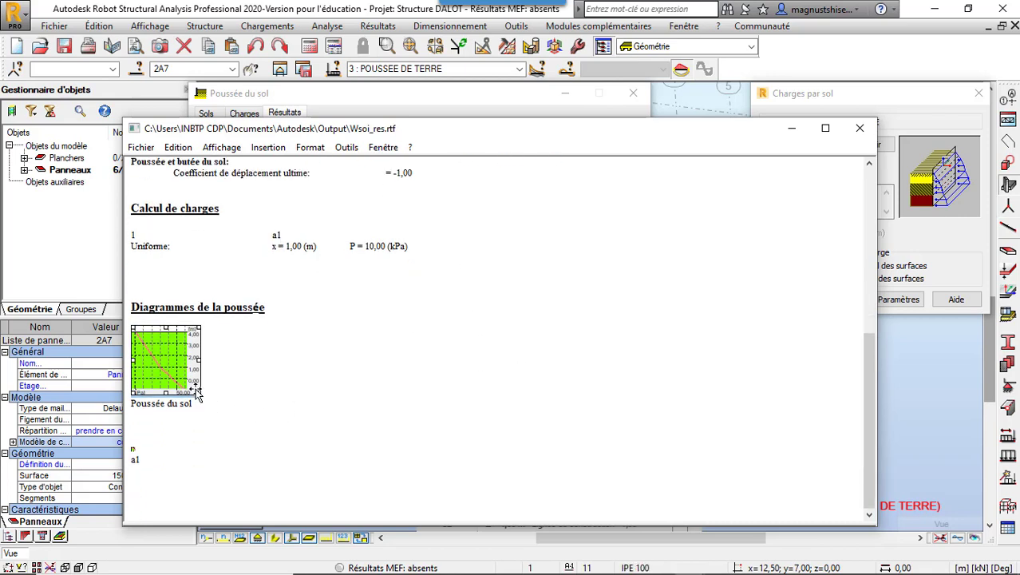
scroll(344, 331, down, 1)
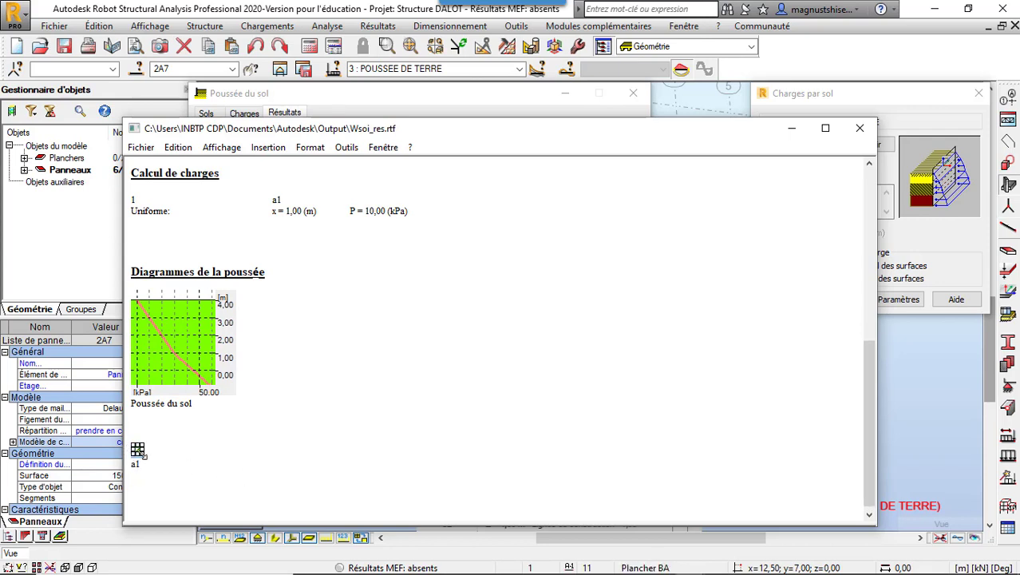
Enlarge the a1 and Poussée du sol pressure diagrams in the calculation note until their scales are readable
drag(145, 455, 653, 506)
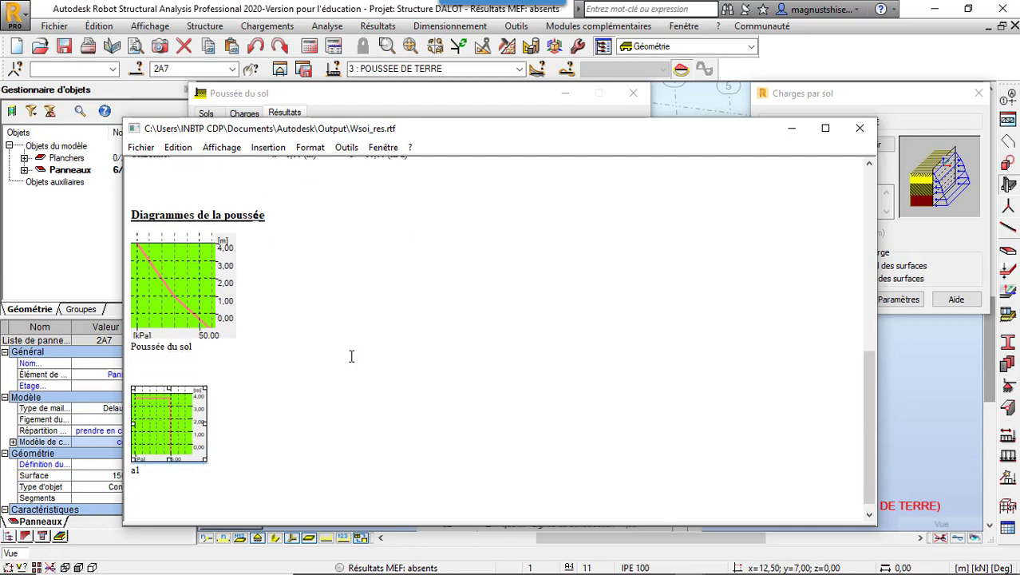
scroll(352, 356, down, 1)
drag(208, 454, 547, 571)
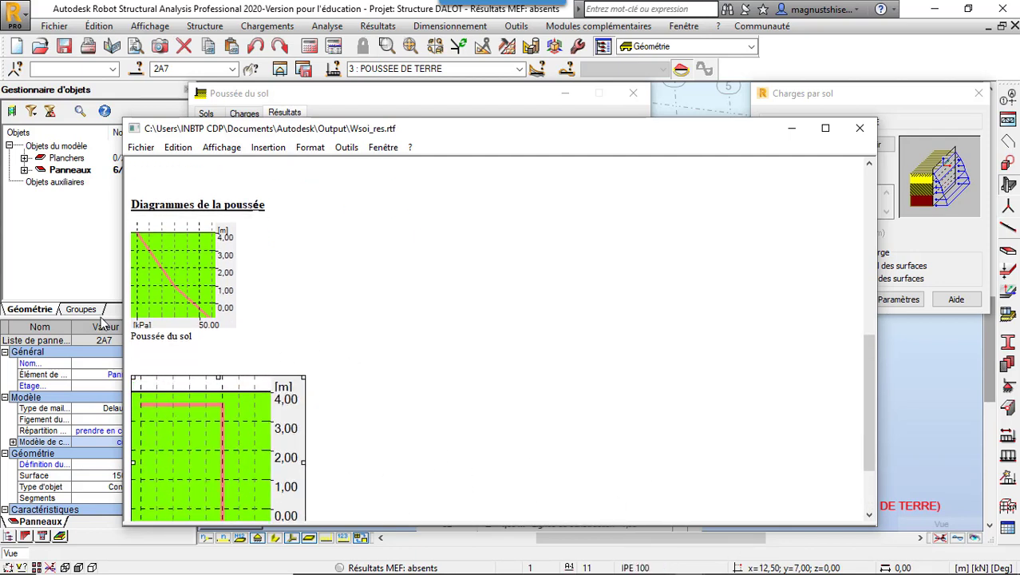
click(165, 273)
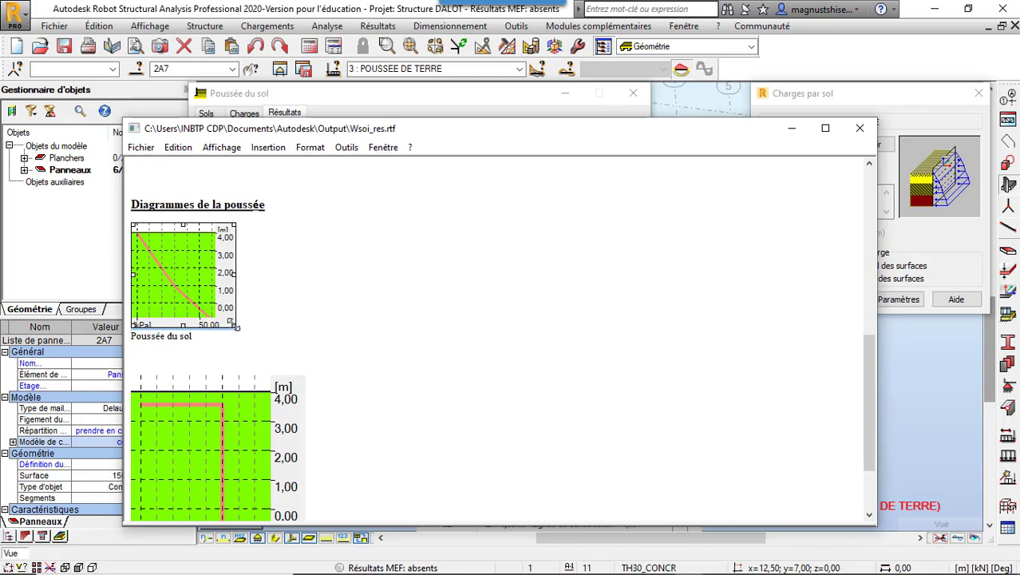
drag(233, 327, 371, 381)
scroll(331, 323, down, 3)
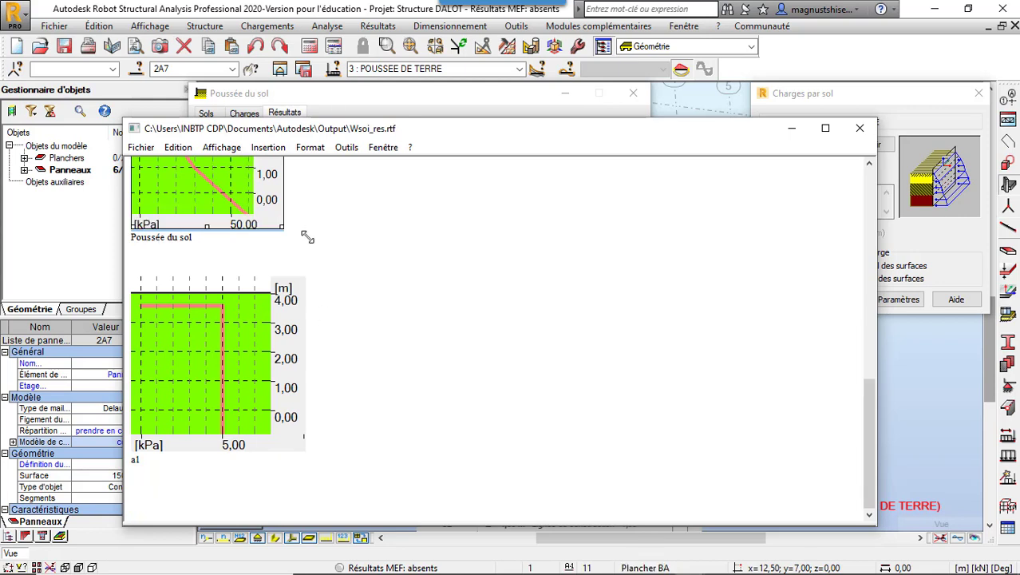
drag(281, 228, 339, 243)
click(394, 261)
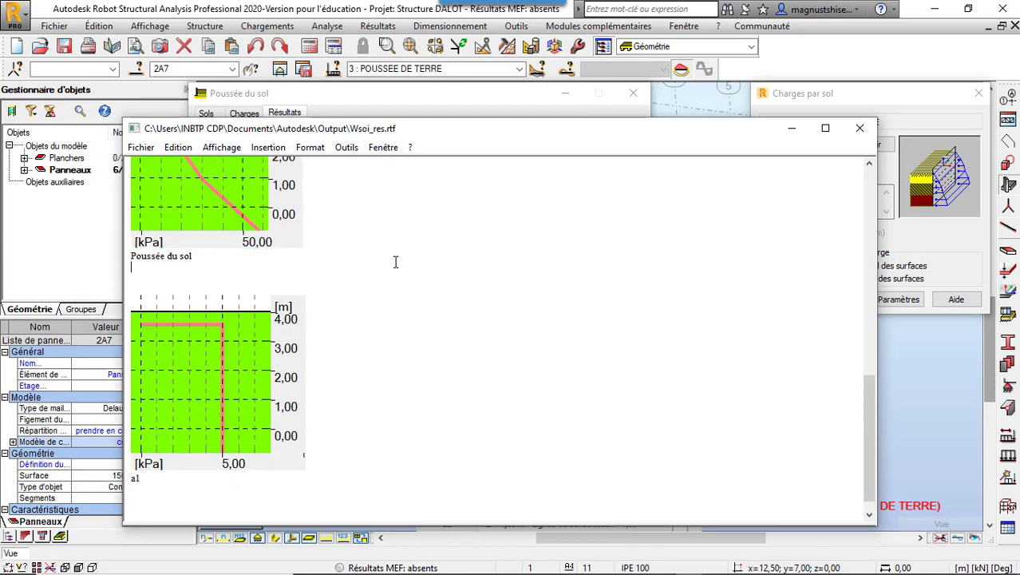
Save the calculation note Wsoi_res.rtf and close it
scroll(467, 282, up, 5)
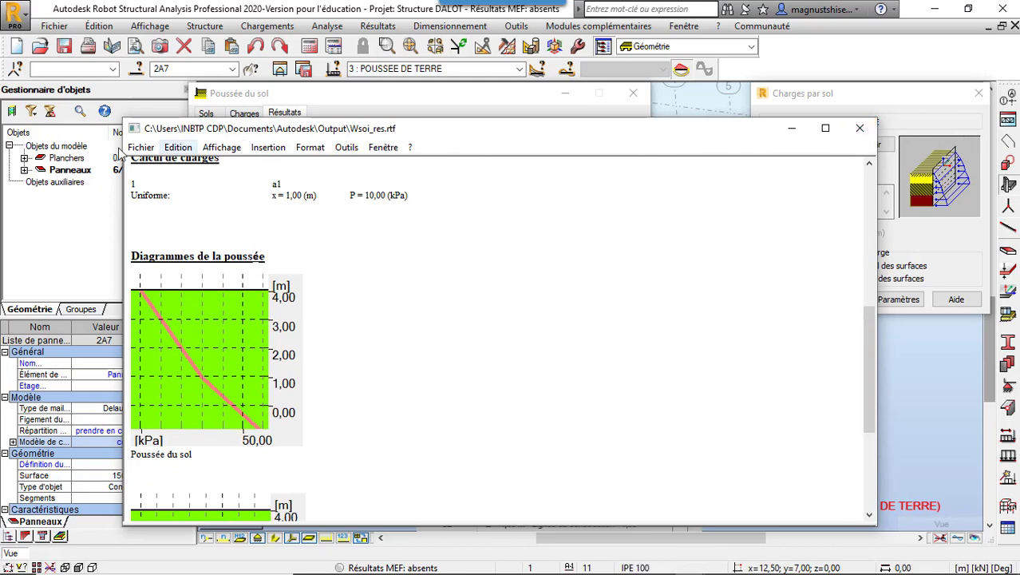
click(142, 150)
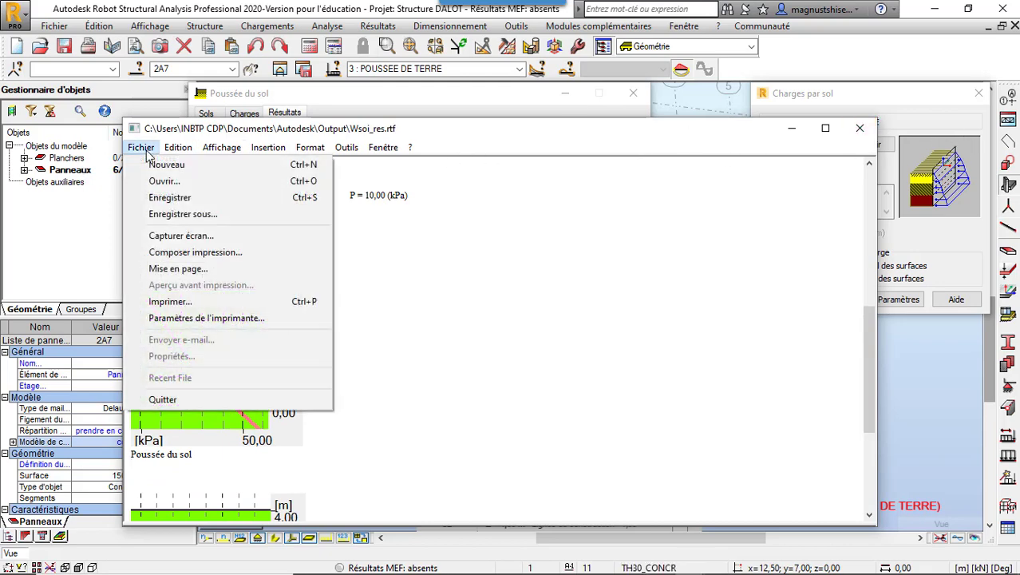
click(177, 201)
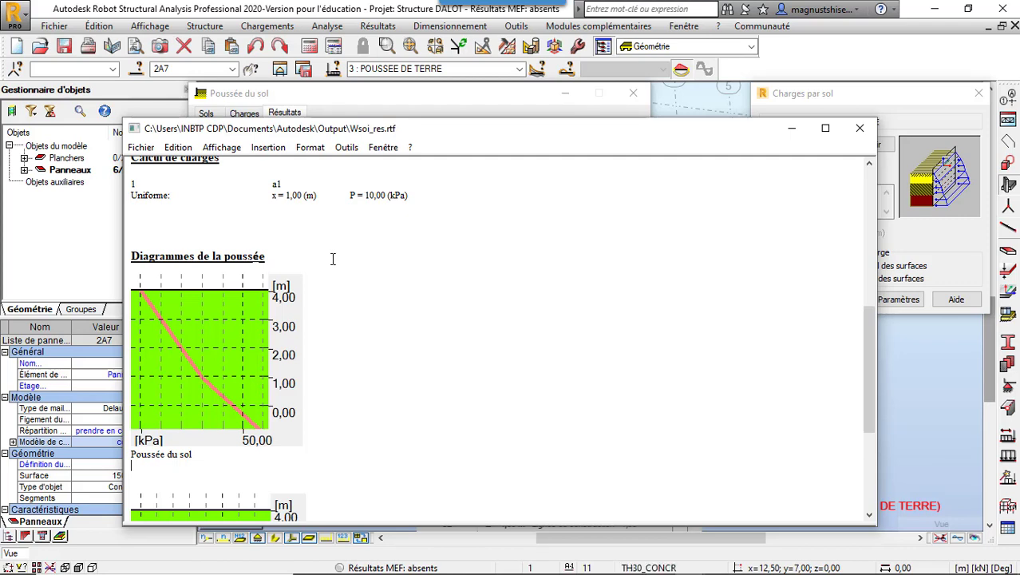
click(858, 130)
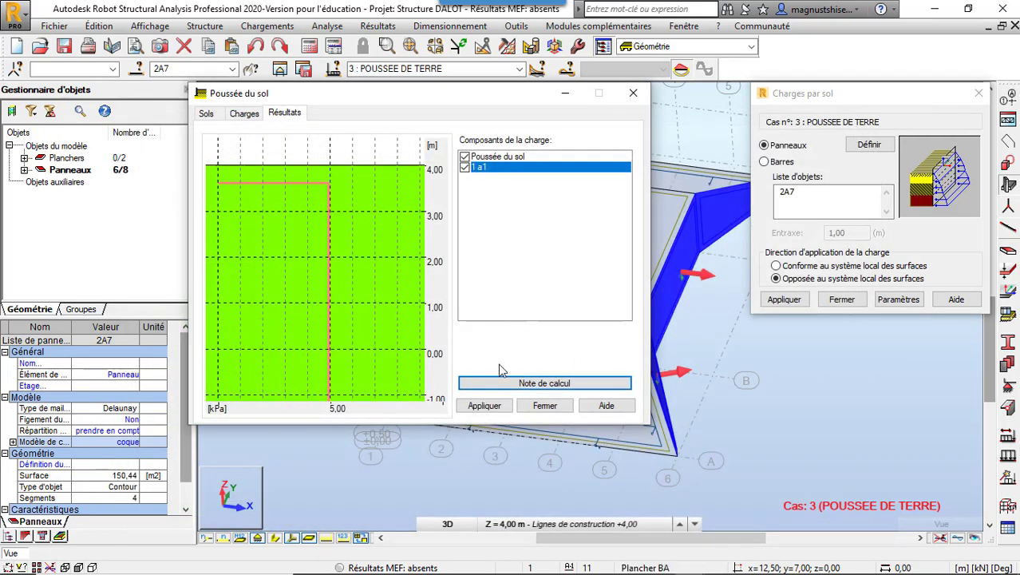
Apply the soil pressure with its surcharge to panels 2A7 in case POUSSEE DE TERRE, opposite to their local system, and clear the selection
click(484, 405)
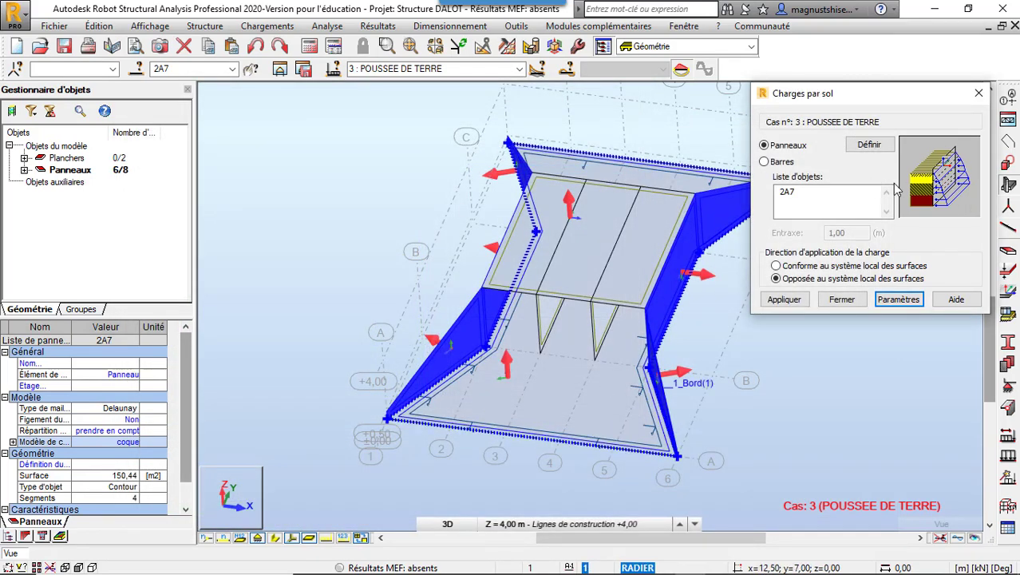
click(793, 306)
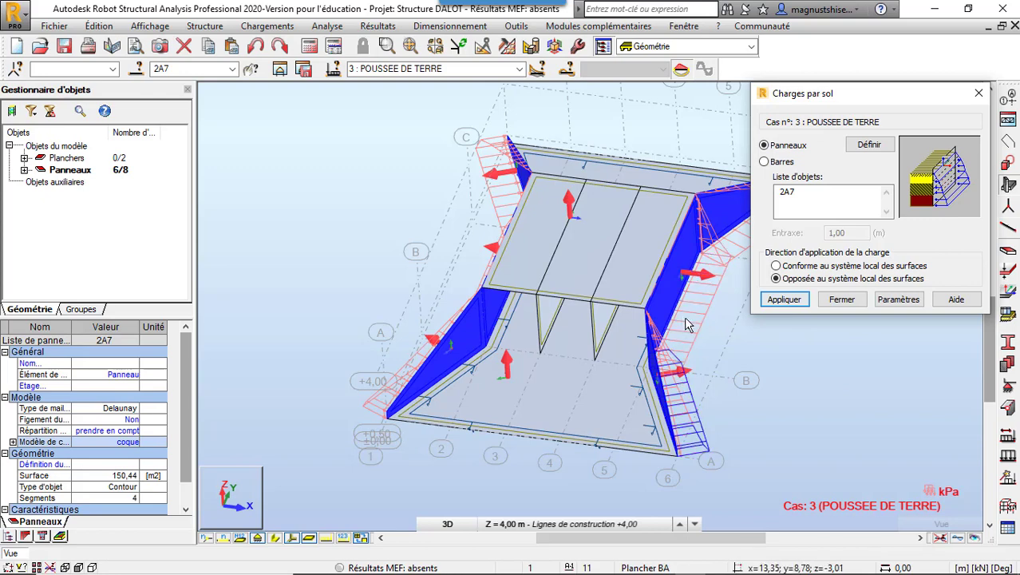
click(851, 301)
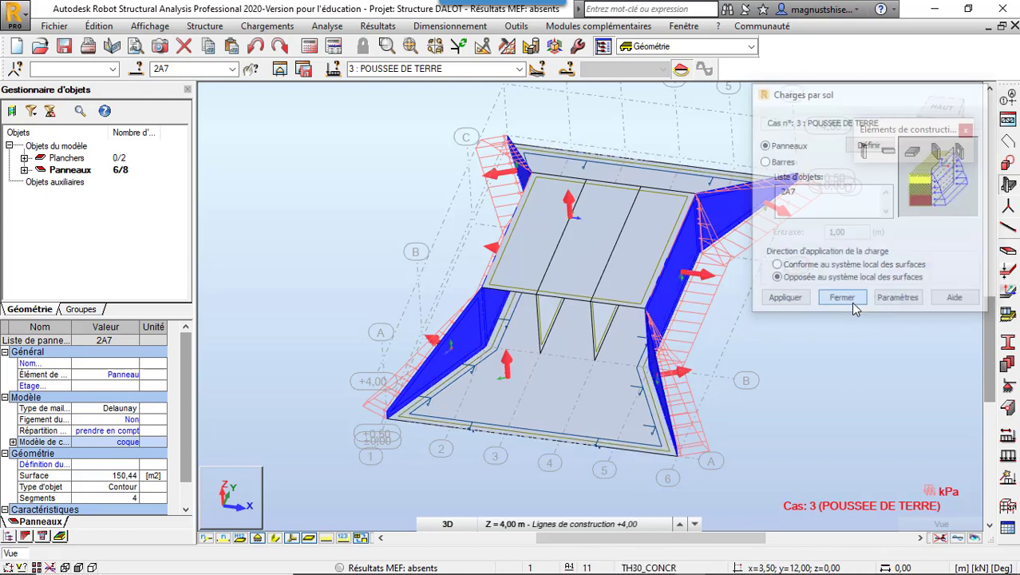
click(395, 159)
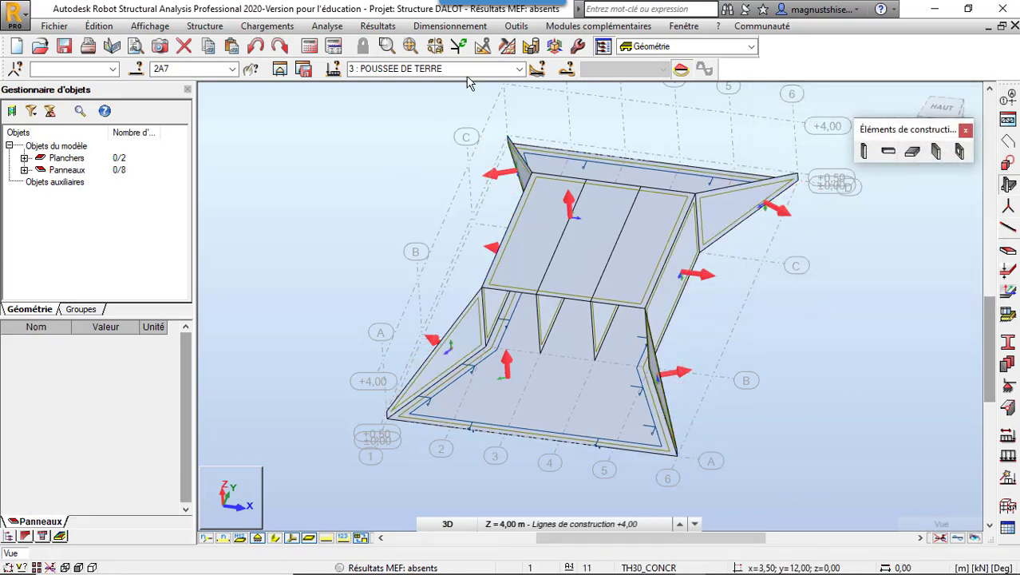
Make 2 : REMBLAI the active load case and select the culvert's top slab at level +4,00
click(519, 69)
click(476, 93)
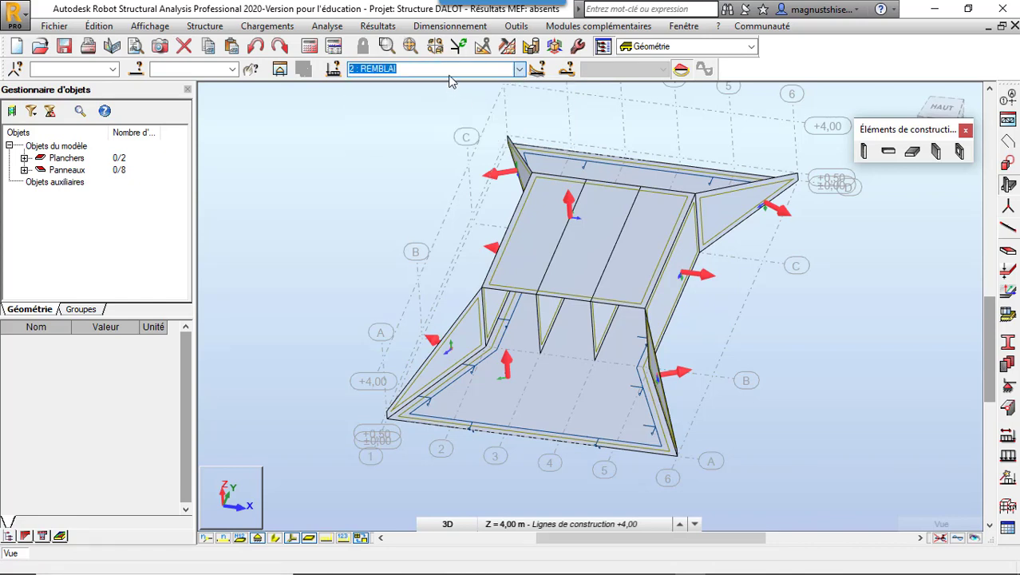
click(449, 69)
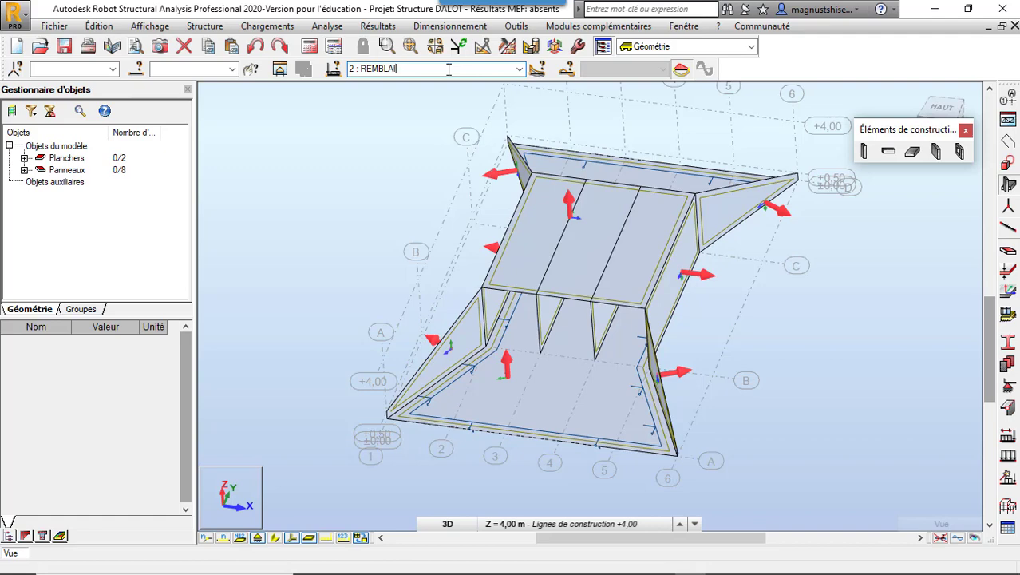
right_click(398, 164)
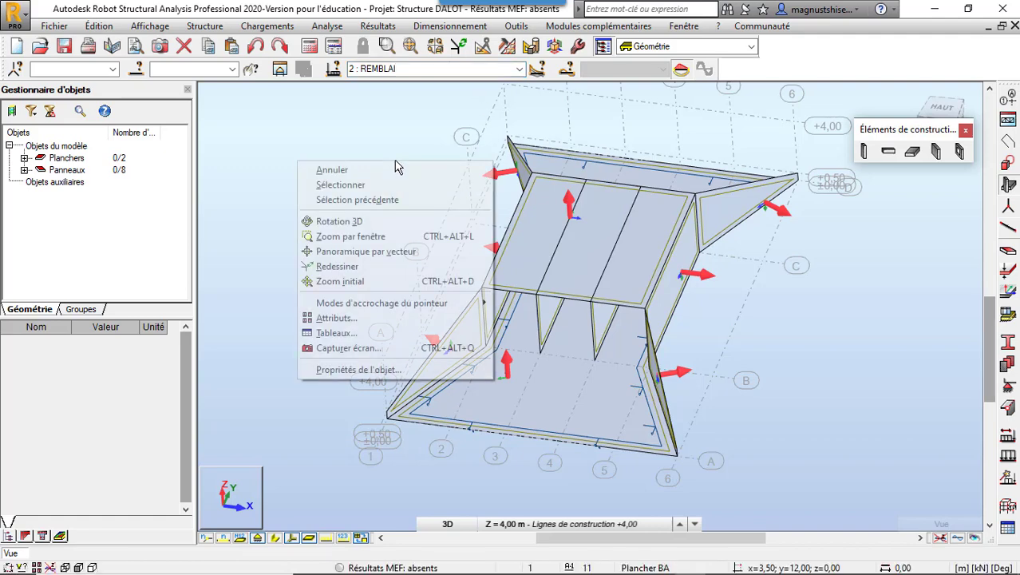
click(399, 226)
drag(398, 226, 615, 240)
right_click(714, 151)
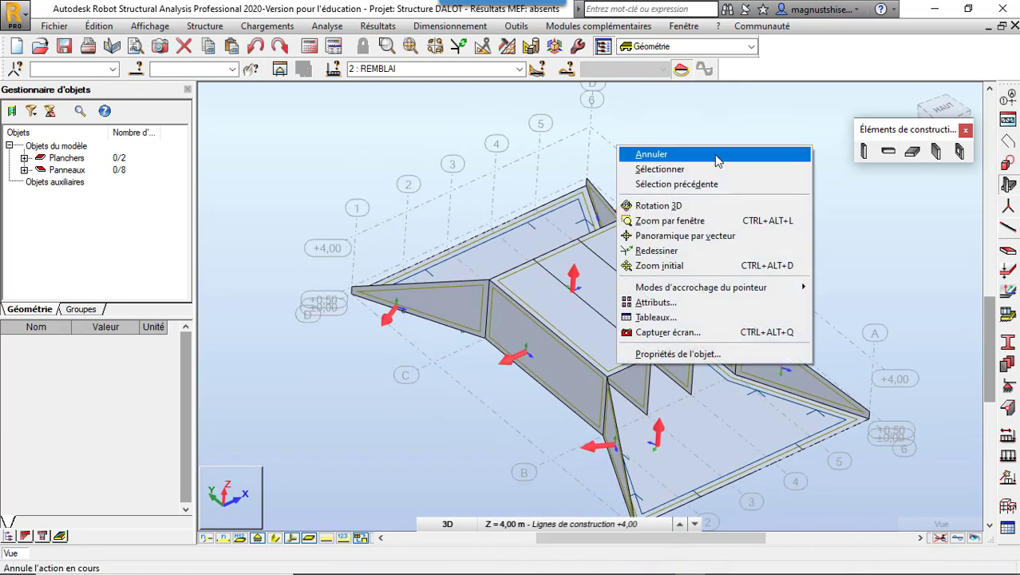
click(680, 168)
click(702, 331)
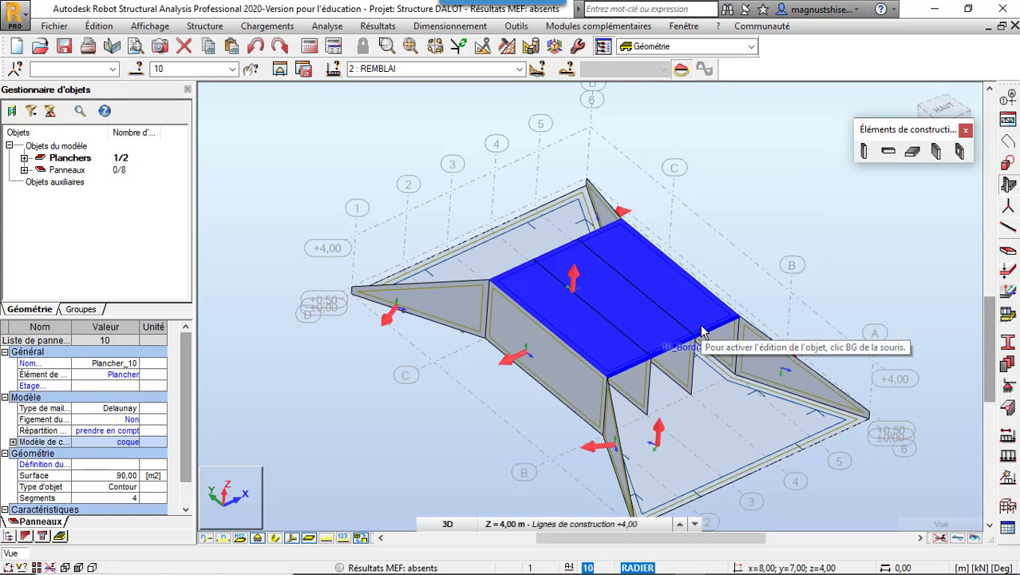
click(692, 293)
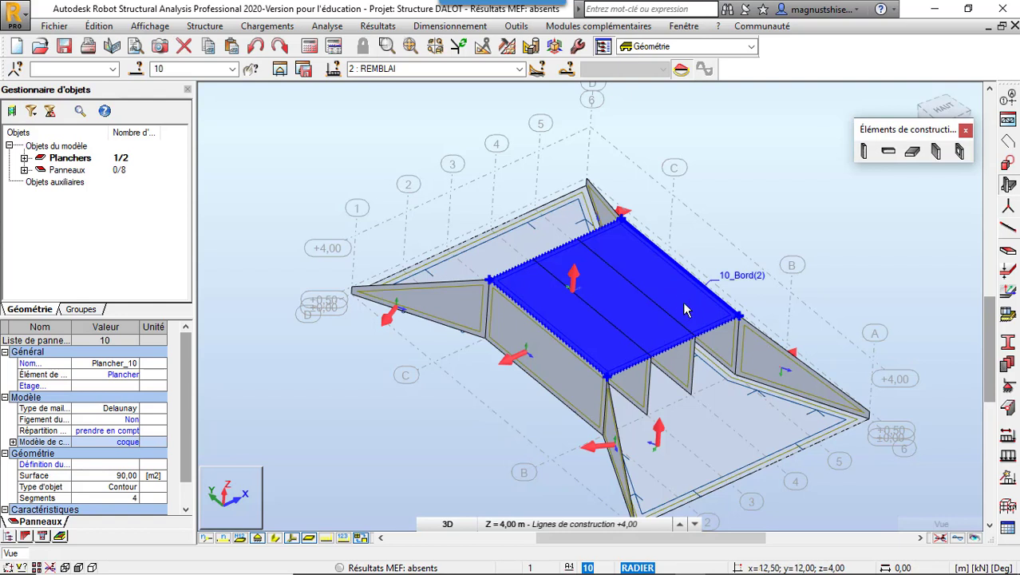
Define a uniform surface load of -10 kPa in global Z and apply it to the top slab under case REMBLAI
click(1007, 456)
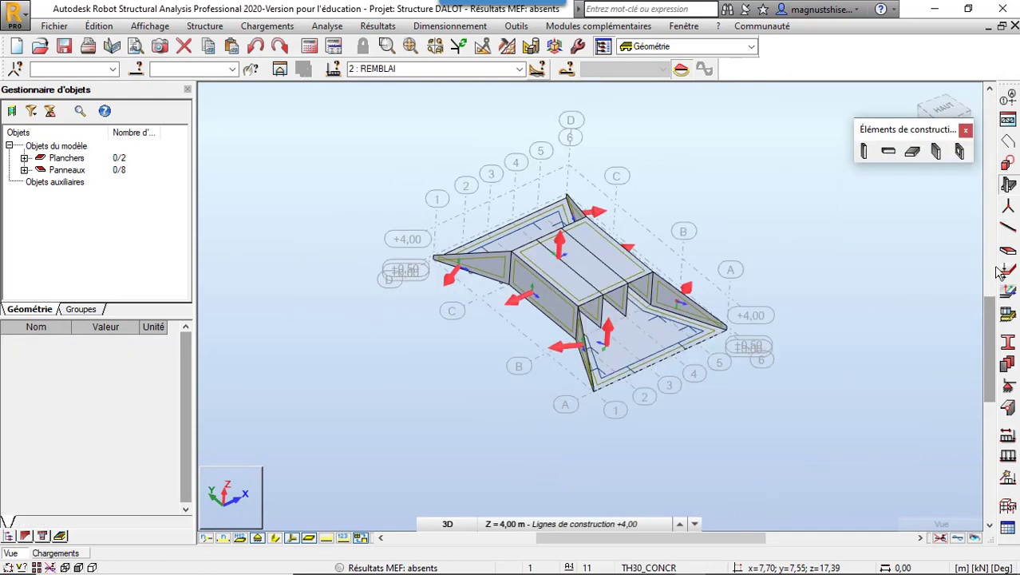
click(1007, 459)
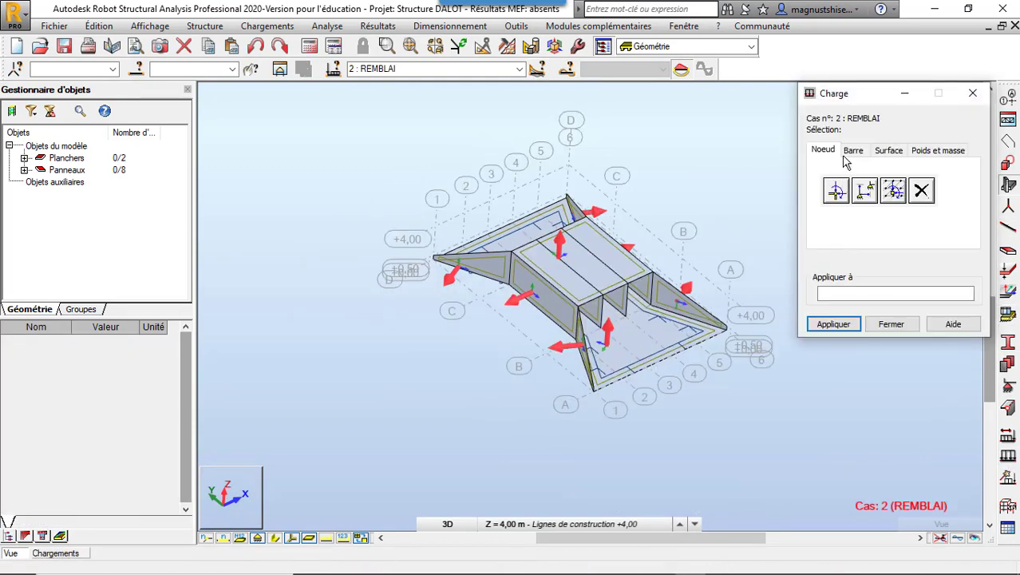
click(894, 155)
click(837, 191)
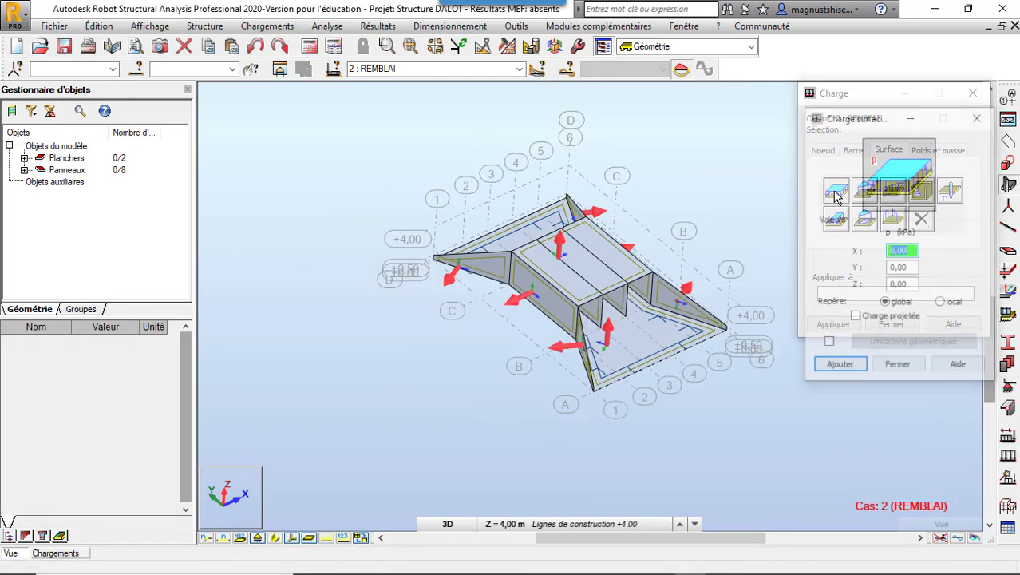
click(912, 285)
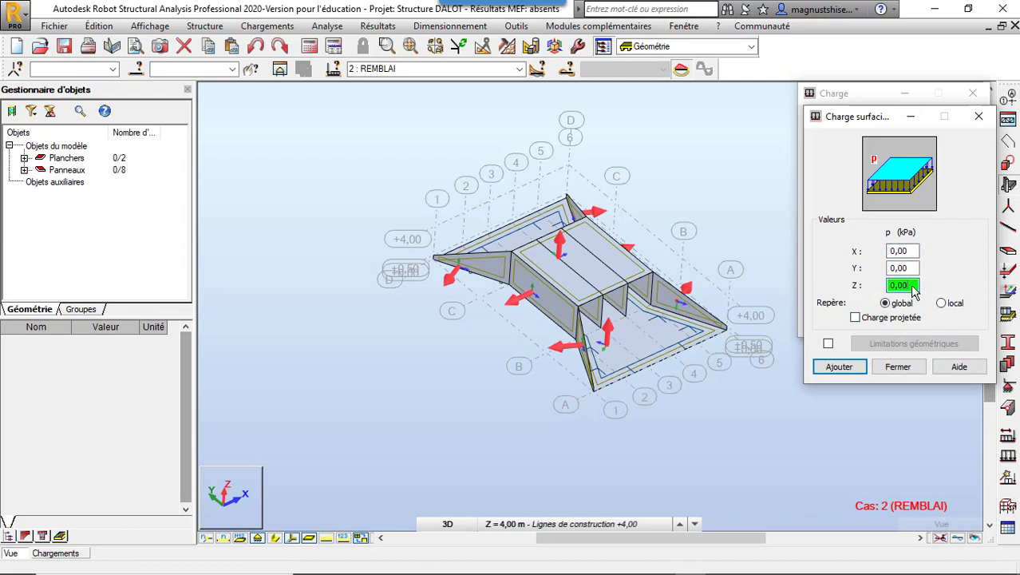
drag(914, 292, 888, 289)
double_click(893, 288)
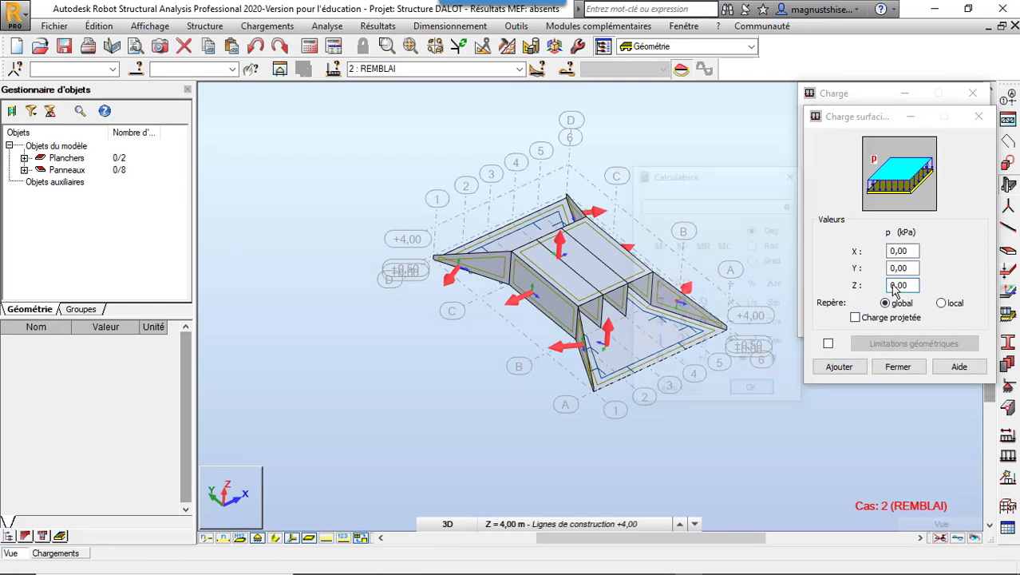
click(730, 325)
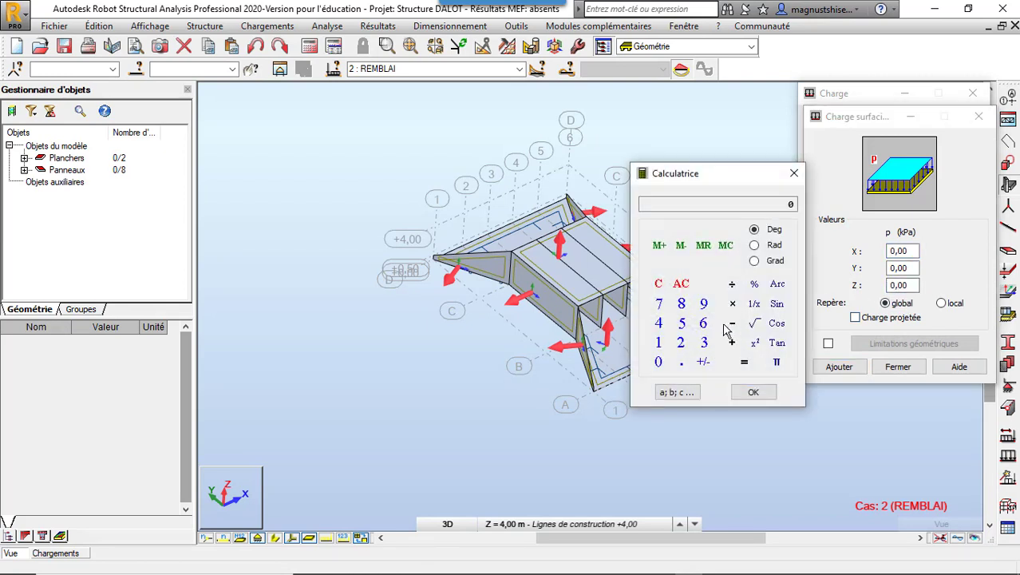
click(658, 343)
click(753, 392)
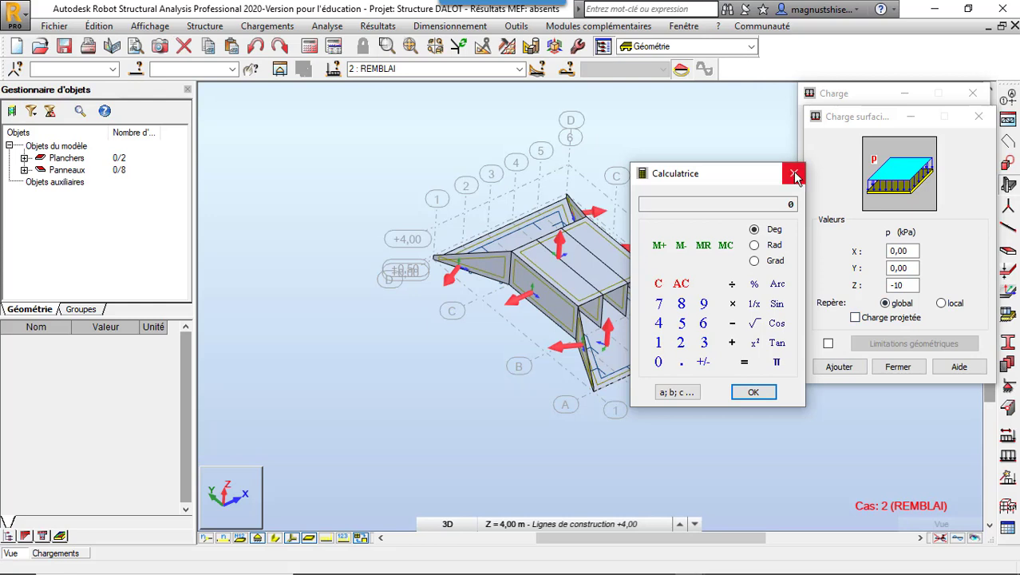
click(794, 174)
click(838, 367)
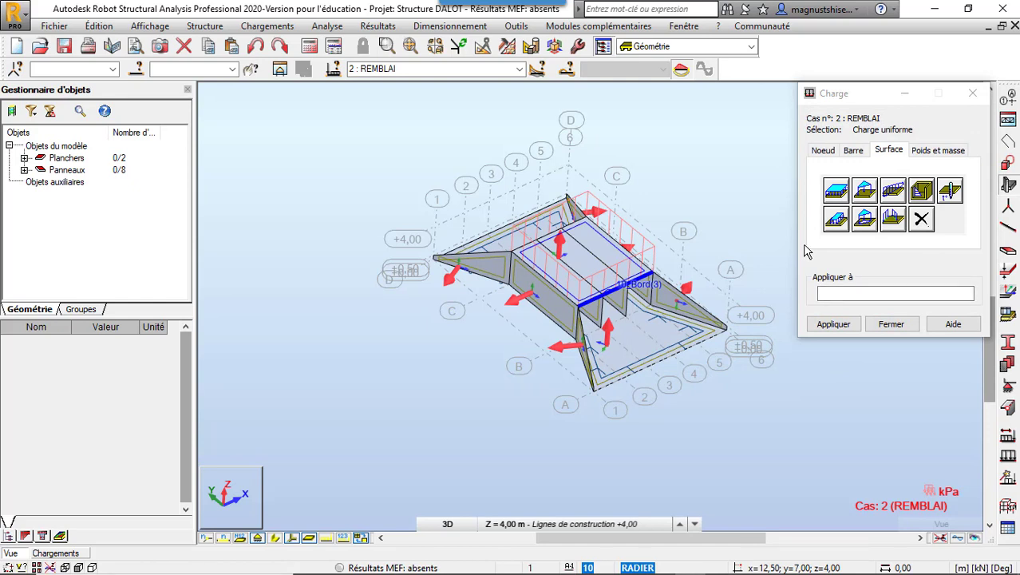
Make 4 : P CHAUSSEE the active load case and start a uniform surface load definition
click(518, 70)
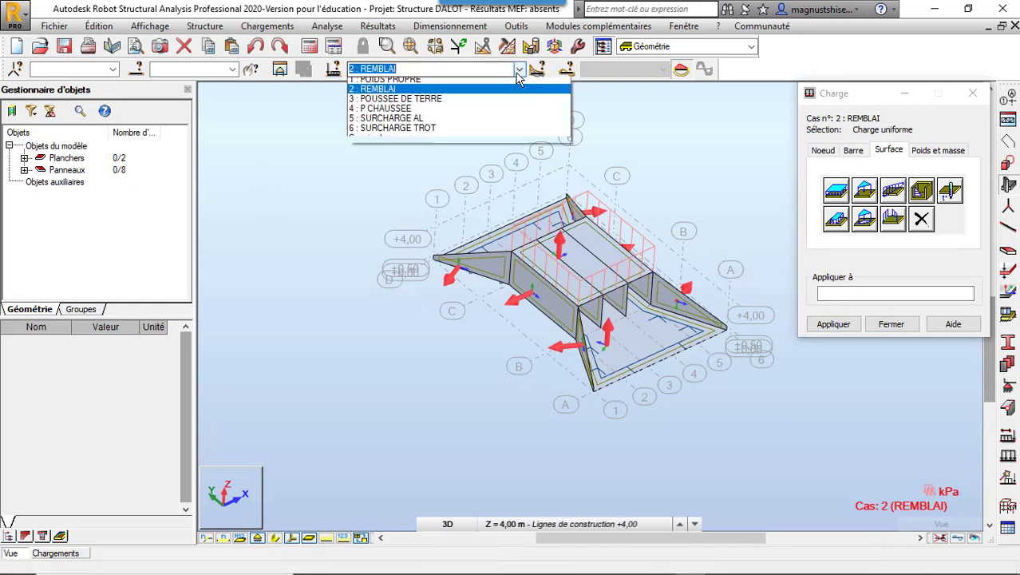
click(473, 114)
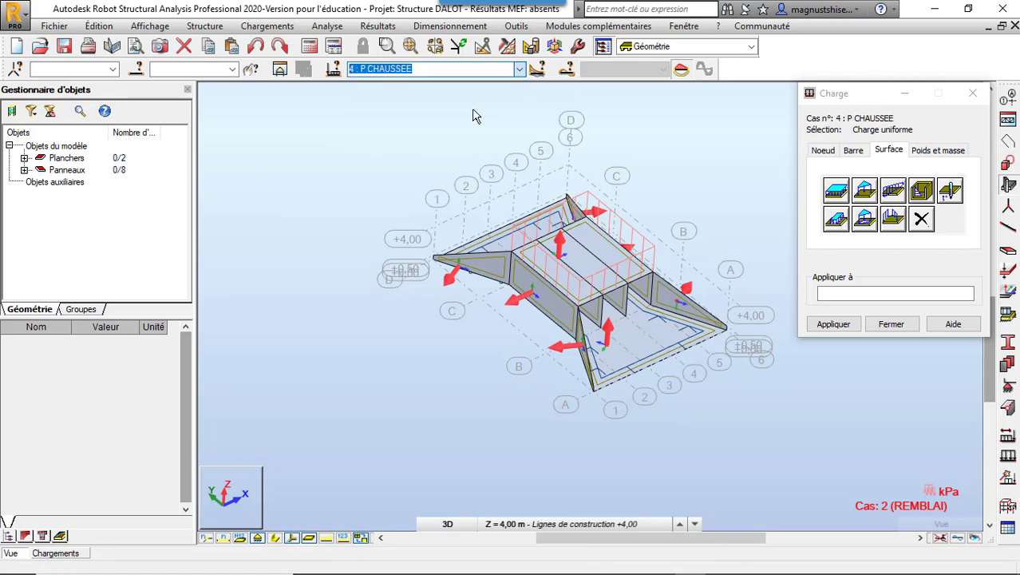
click(427, 71)
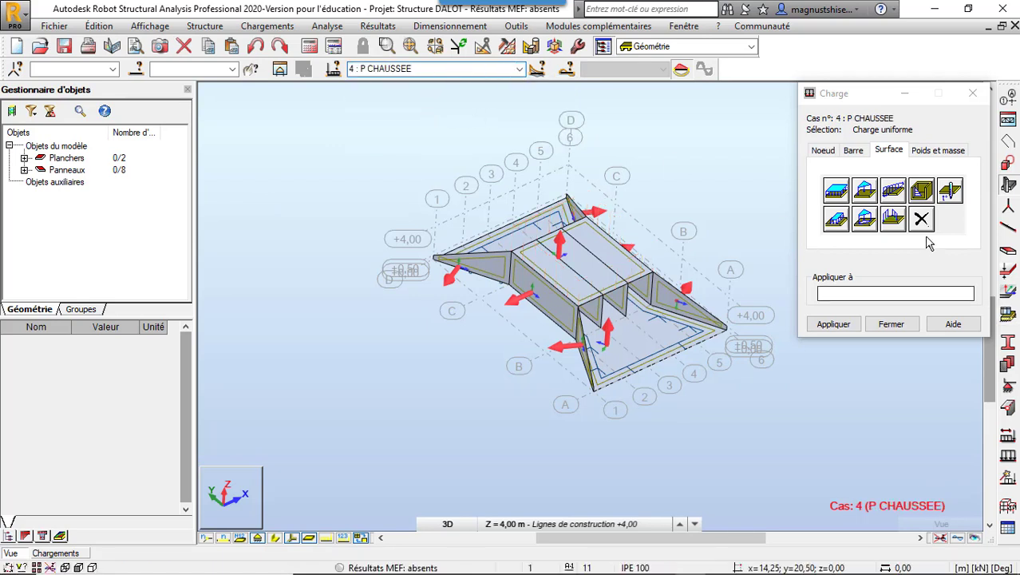
click(830, 195)
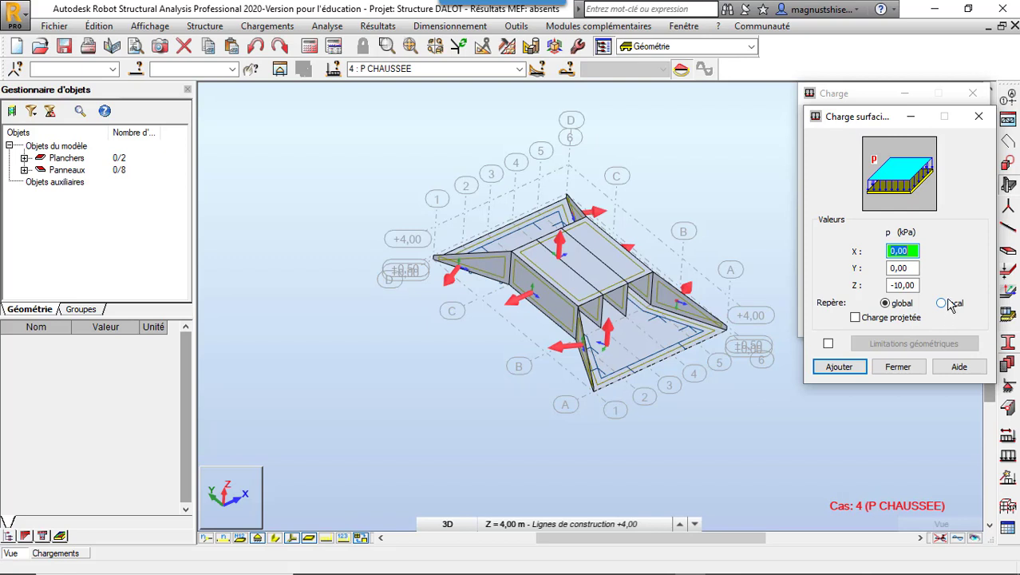
double_click(907, 286)
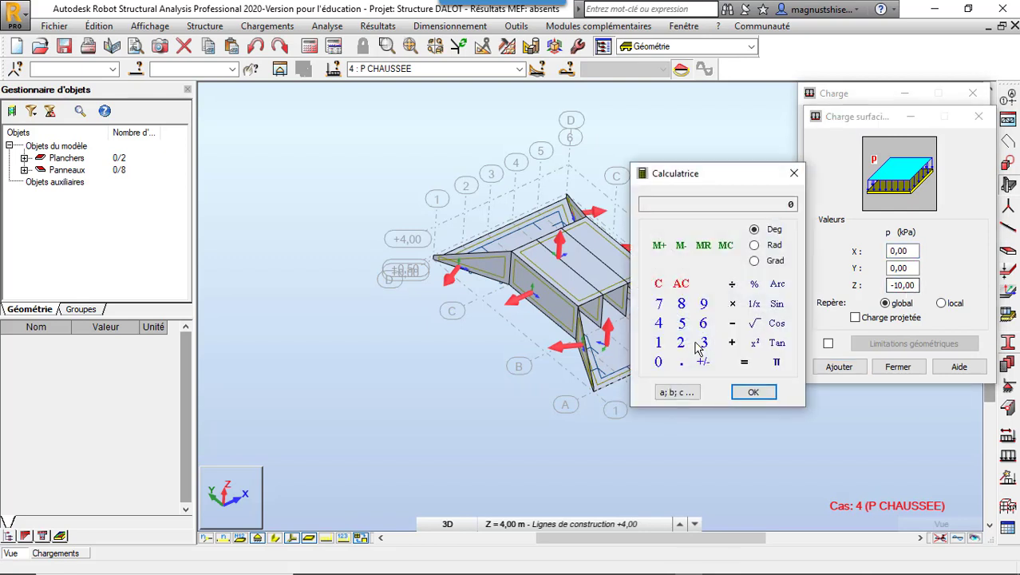
click(658, 346)
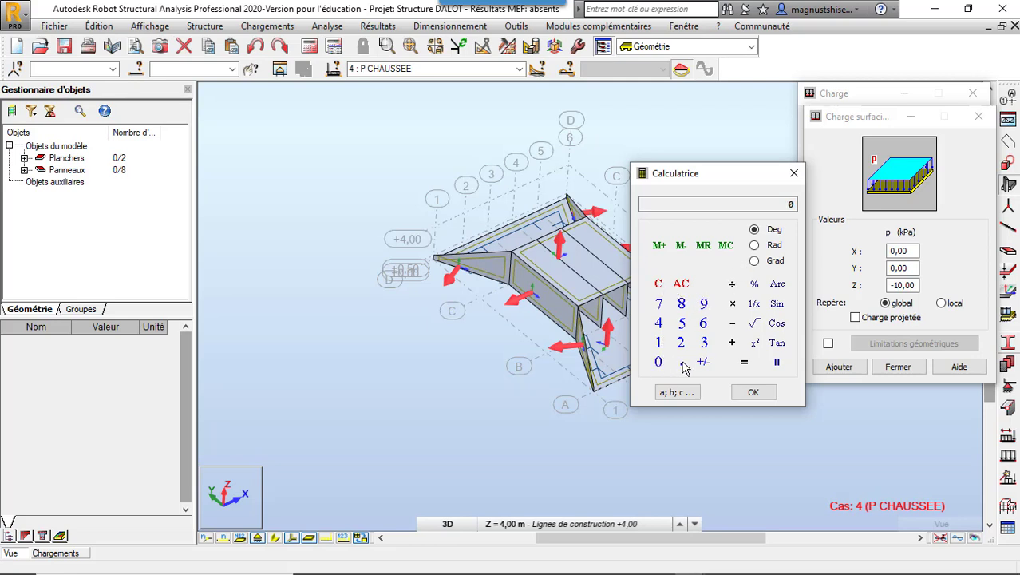
click(659, 344)
click(682, 323)
click(680, 343)
click(661, 364)
click(659, 363)
click(659, 324)
click(733, 306)
click(681, 342)
click(683, 324)
click(743, 363)
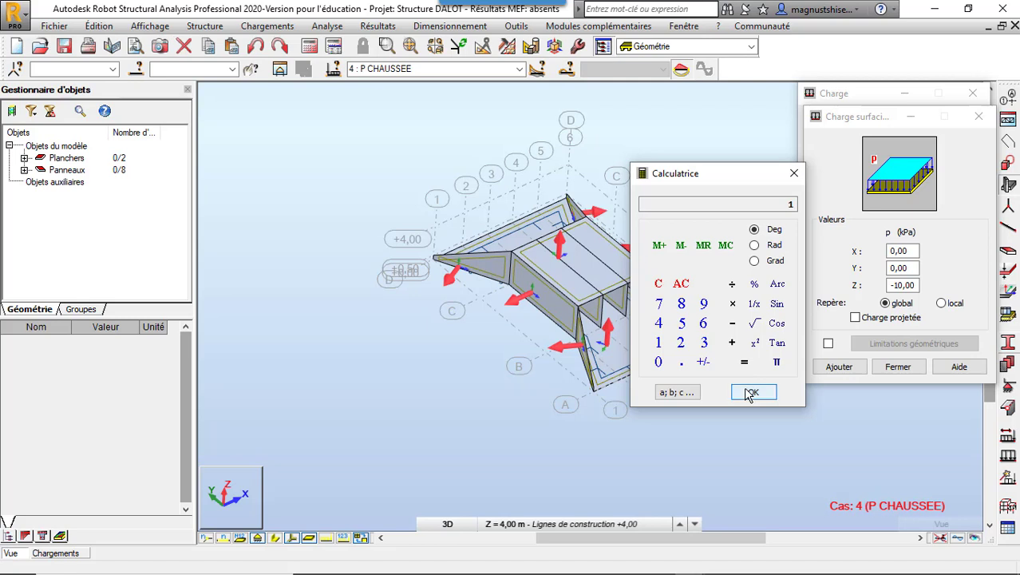
click(751, 391)
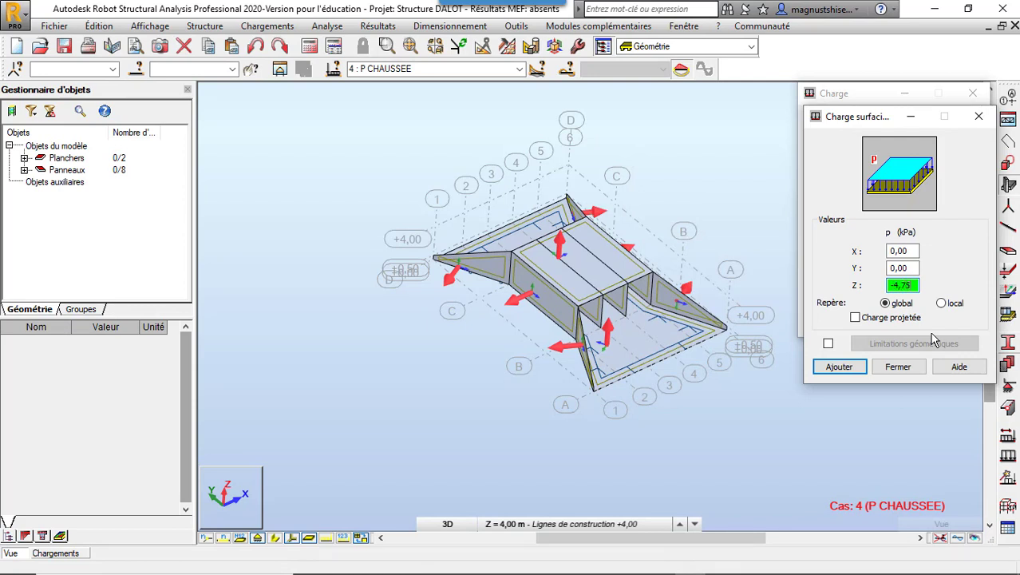
Define the uniform surface load as -4,75 kPa in global Z and apply it to the top slab under P CHAUSSEE
click(835, 366)
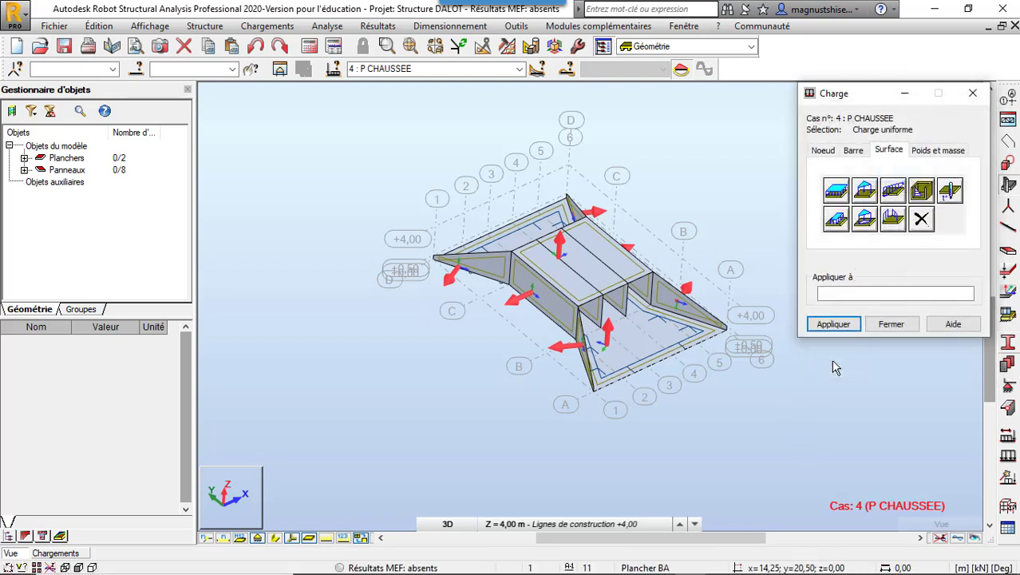
click(641, 285)
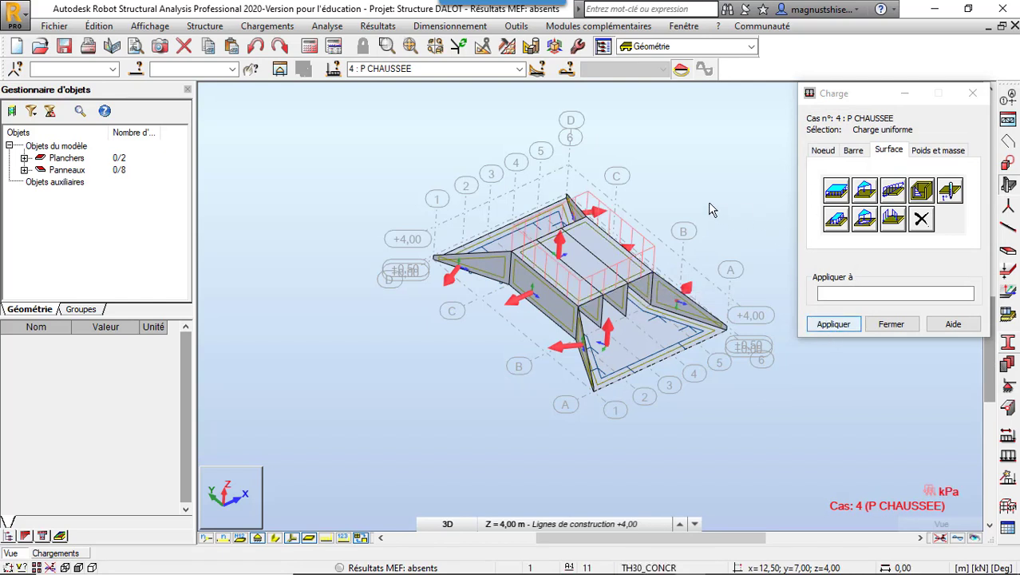
Apply a uniform surface load of -2,1 kPa in global Z to the top slab under case 5 : SURCHARGE AL
click(519, 71)
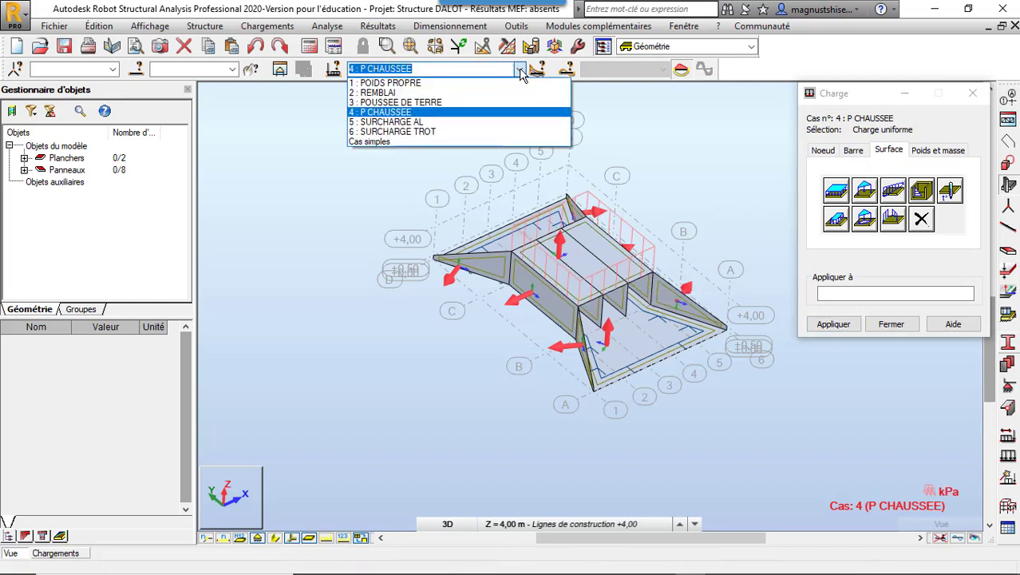
click(469, 122)
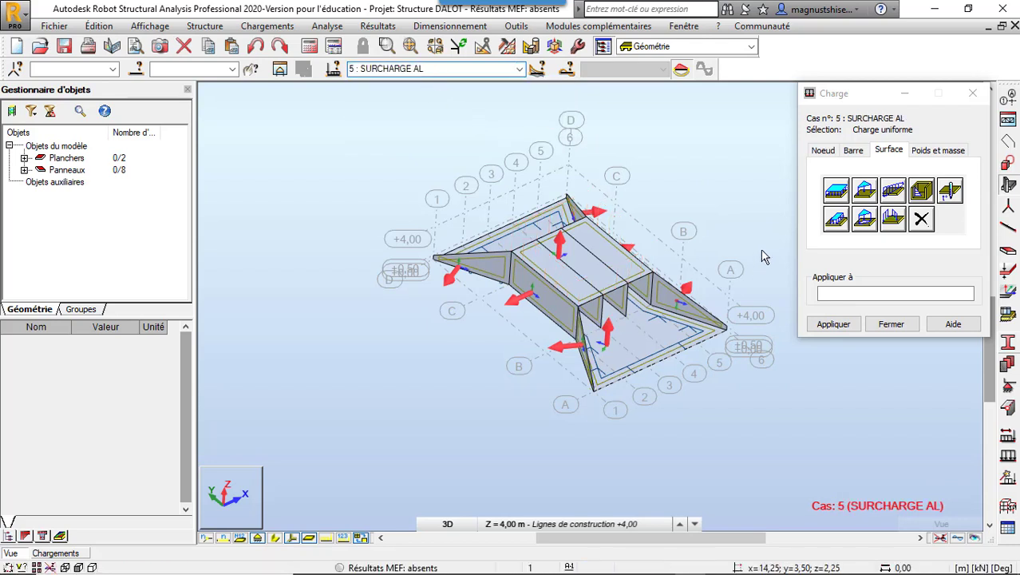
click(838, 189)
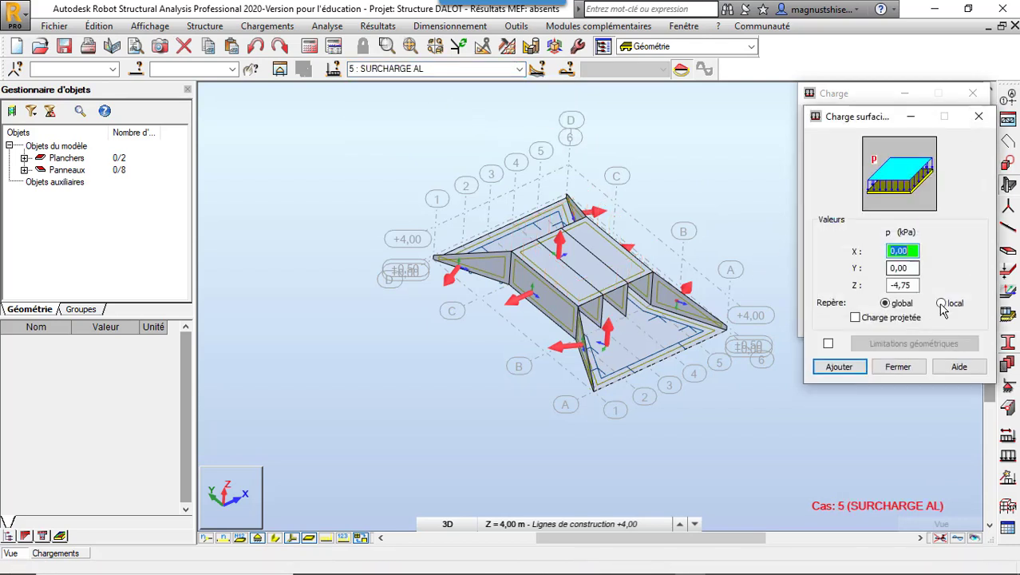
double_click(915, 286)
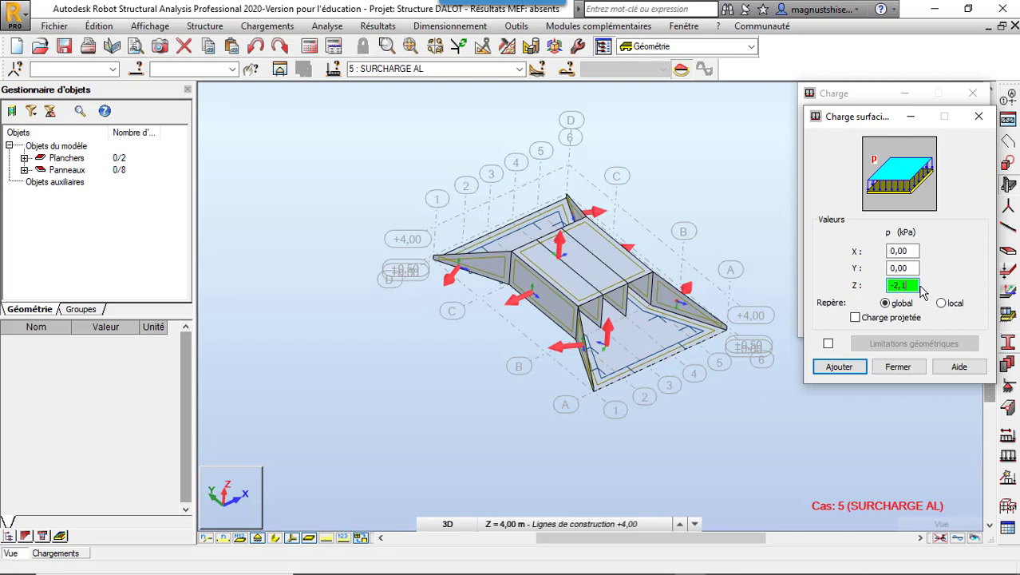
click(834, 366)
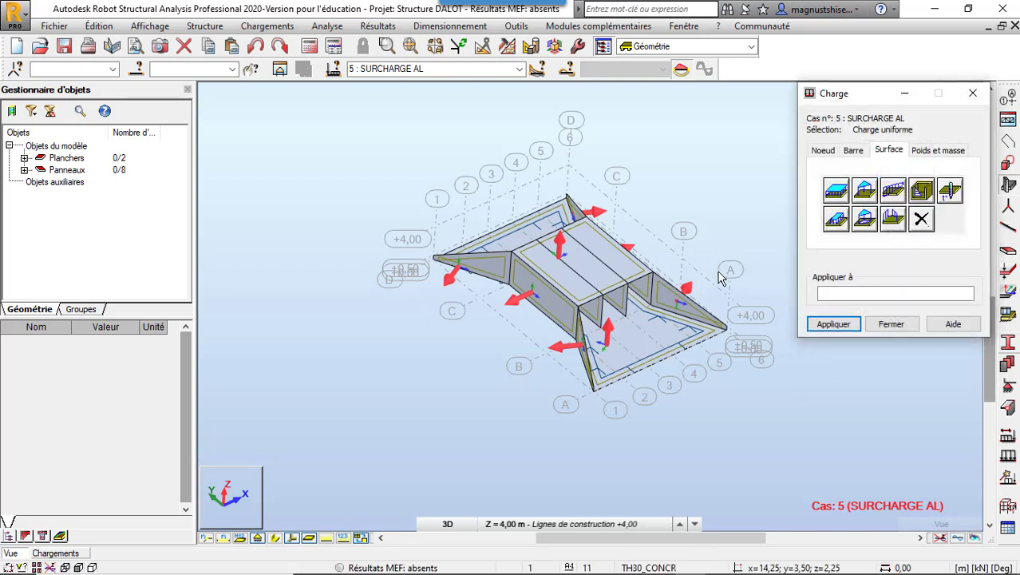
click(634, 285)
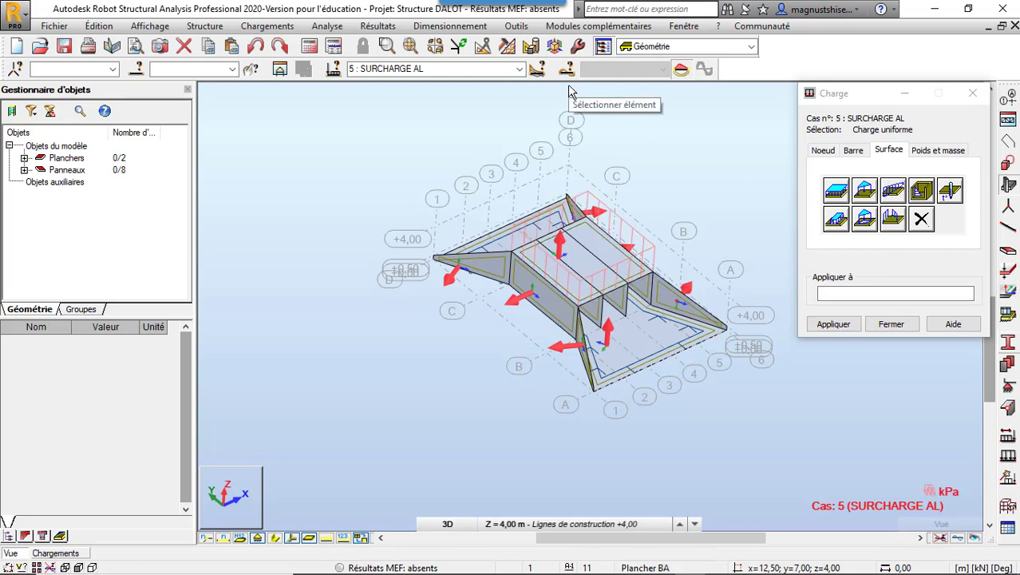
Make 6 : SURCHARGE TROT the active case and set up a surface load on contour of -4,5 kPa in global Z
scroll(606, 209, up, 4)
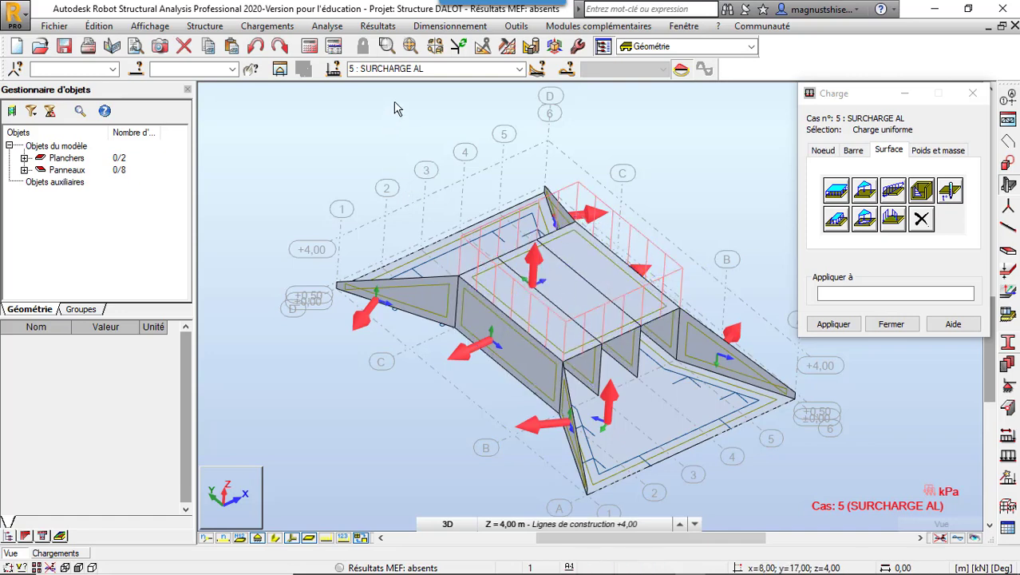
click(519, 69)
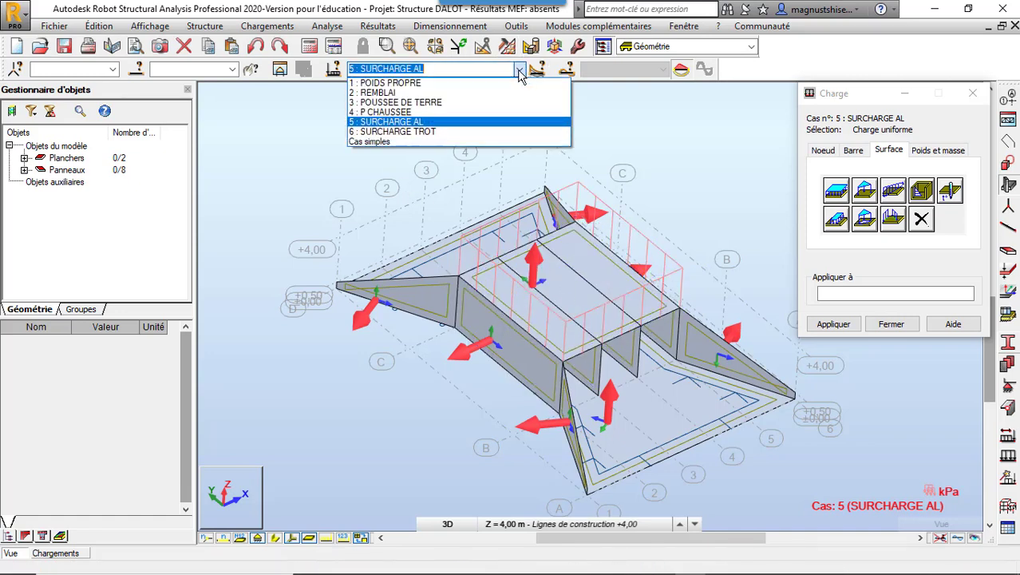
click(473, 132)
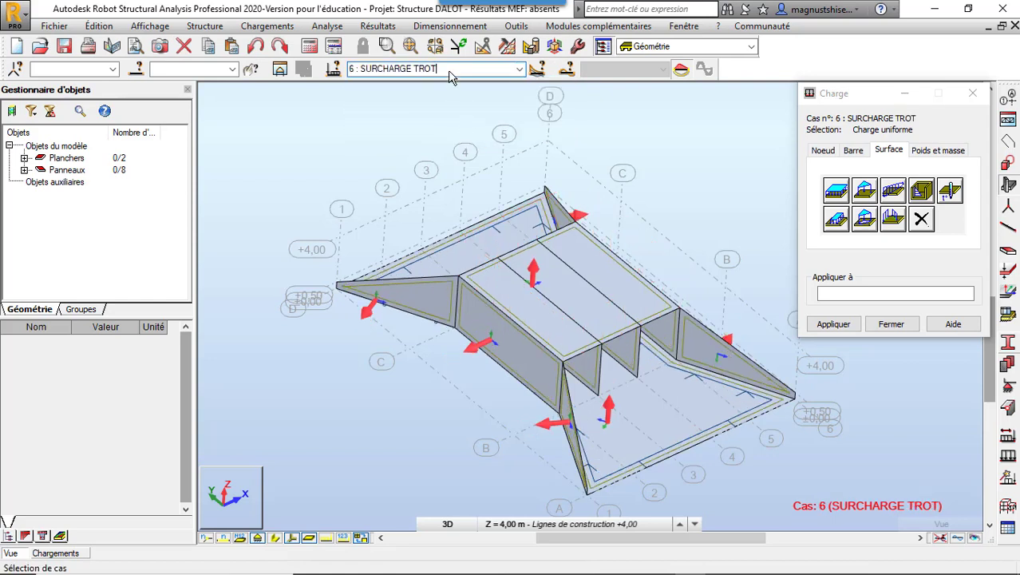
click(448, 524)
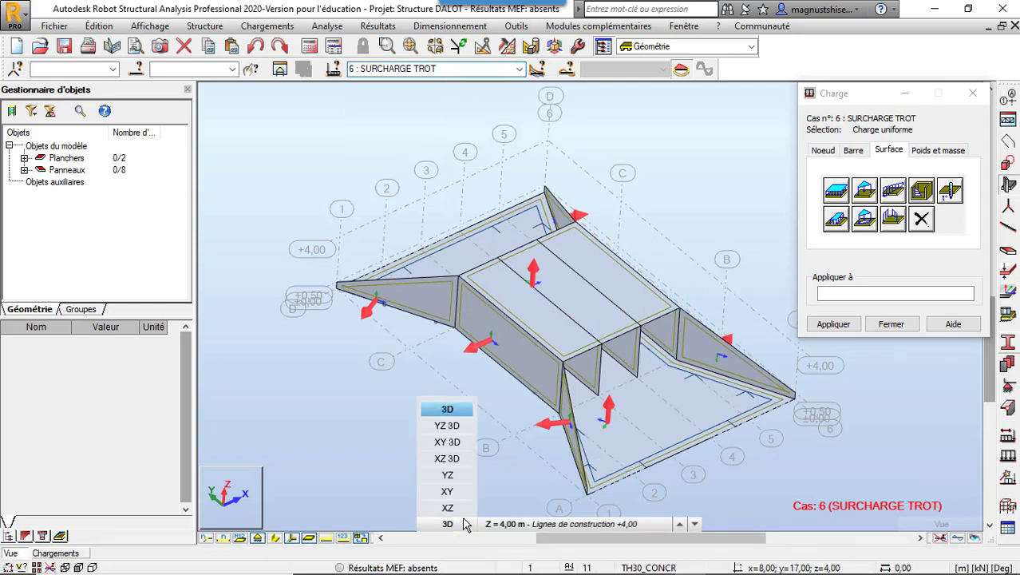
click(838, 221)
double_click(911, 304)
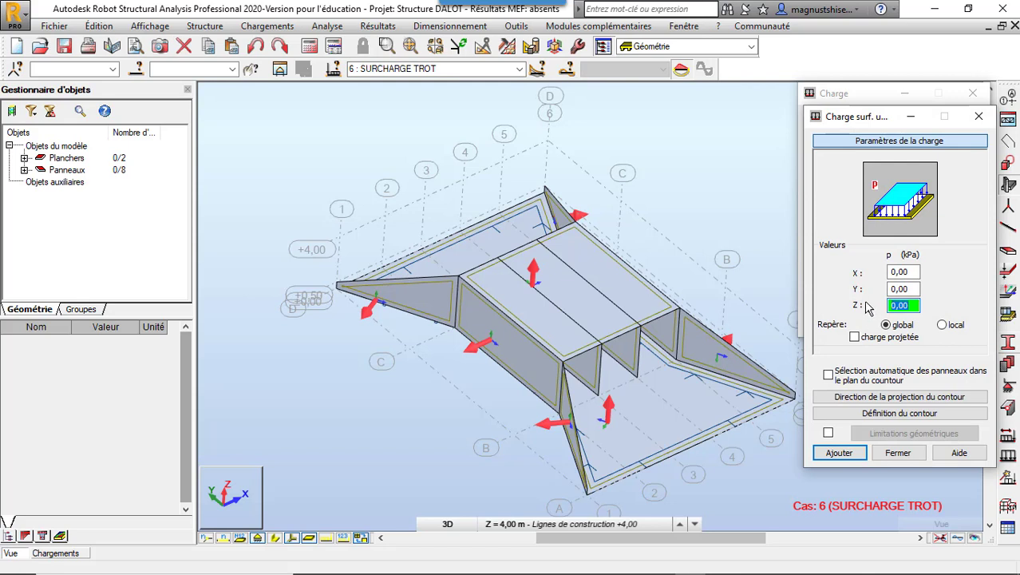
text(-4,5)
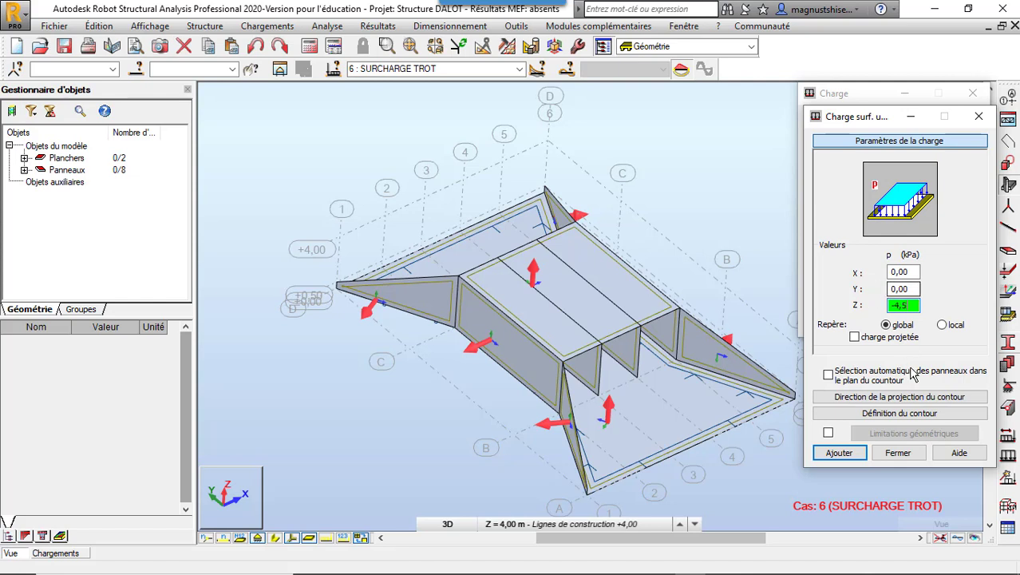
Start defining the contour of the sidewalk surface load and switch to the XY plan view at Z = 4,00 m
click(917, 413)
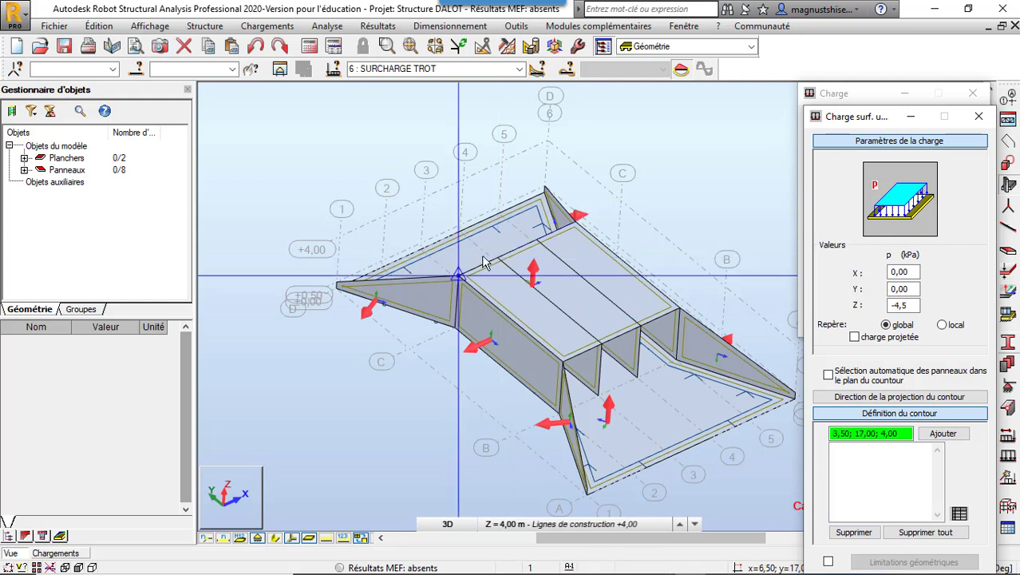
click(447, 523)
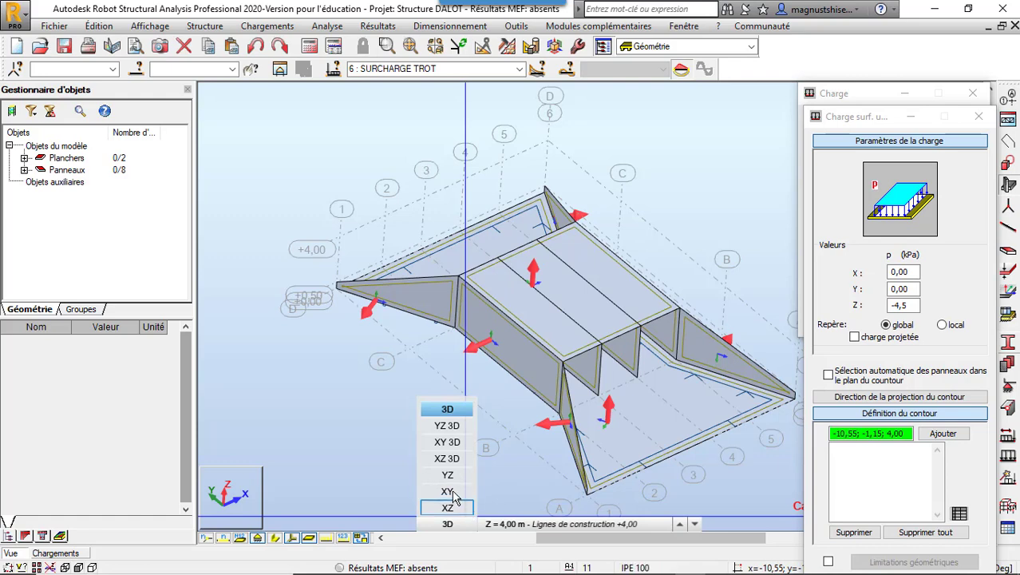
click(448, 491)
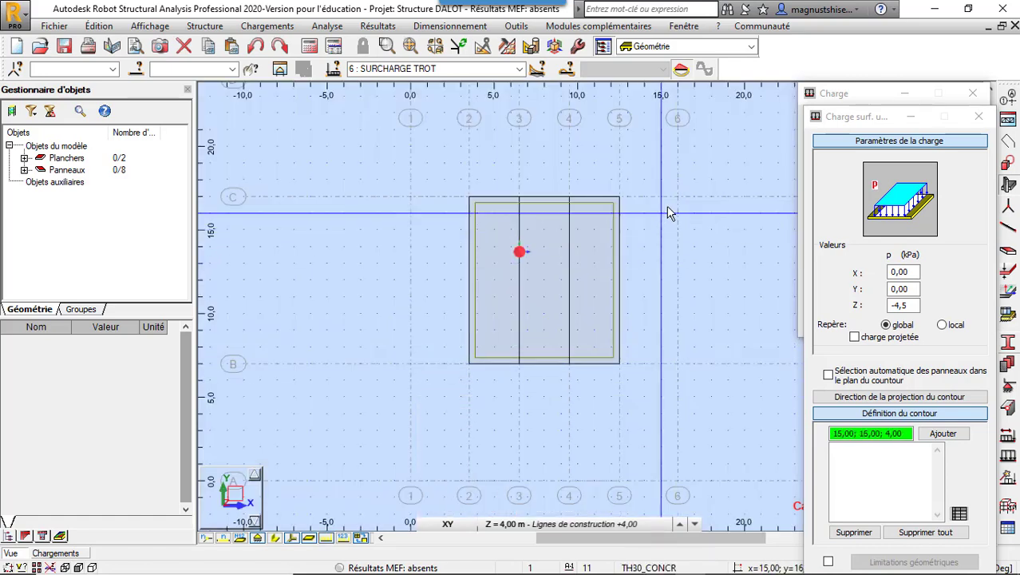
Add an X construction line 1 m beyond the 3.50 line, at position 4.50, and make it bold
click(1010, 99)
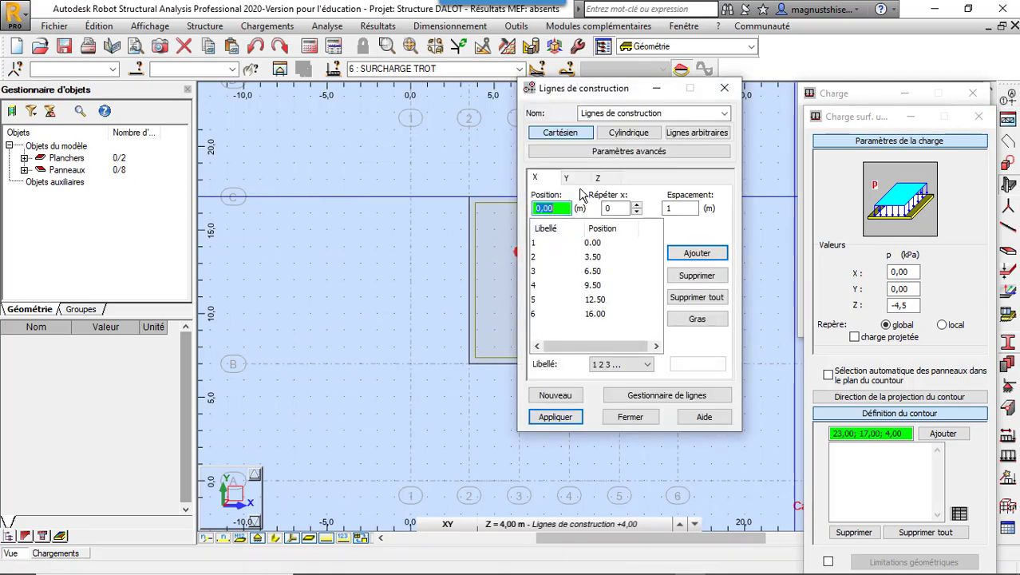
click(584, 243)
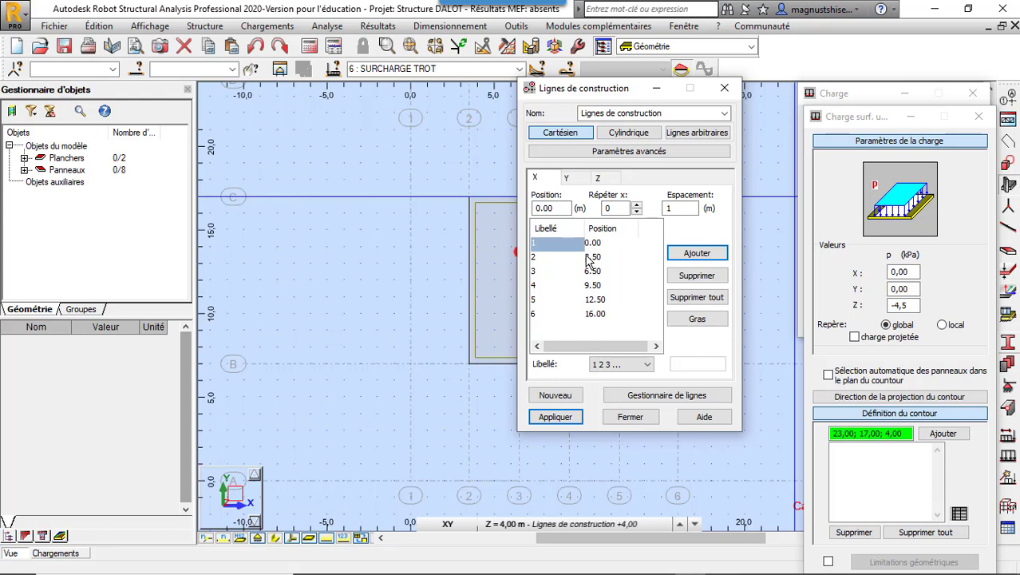
click(588, 257)
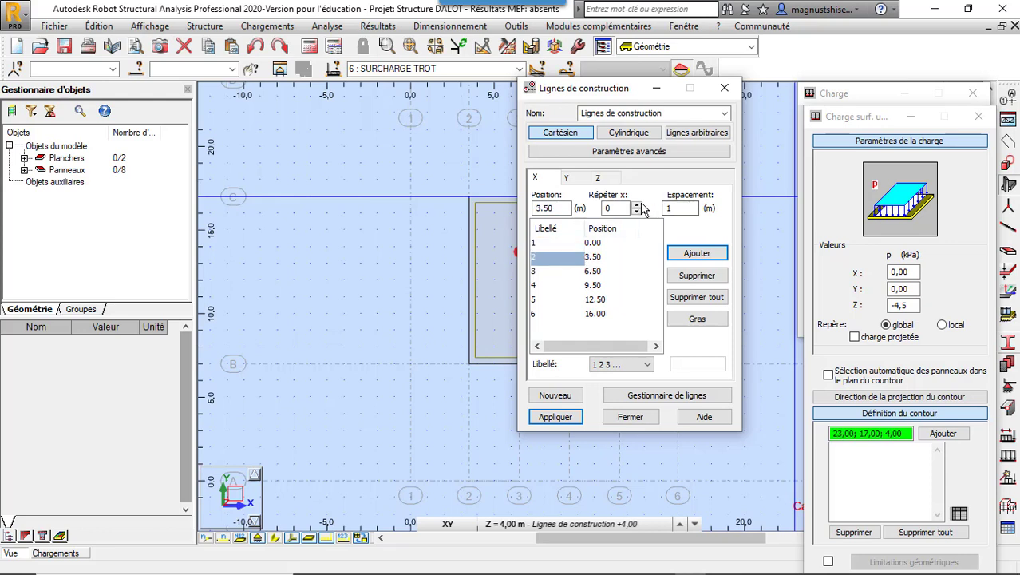
click(637, 204)
click(695, 254)
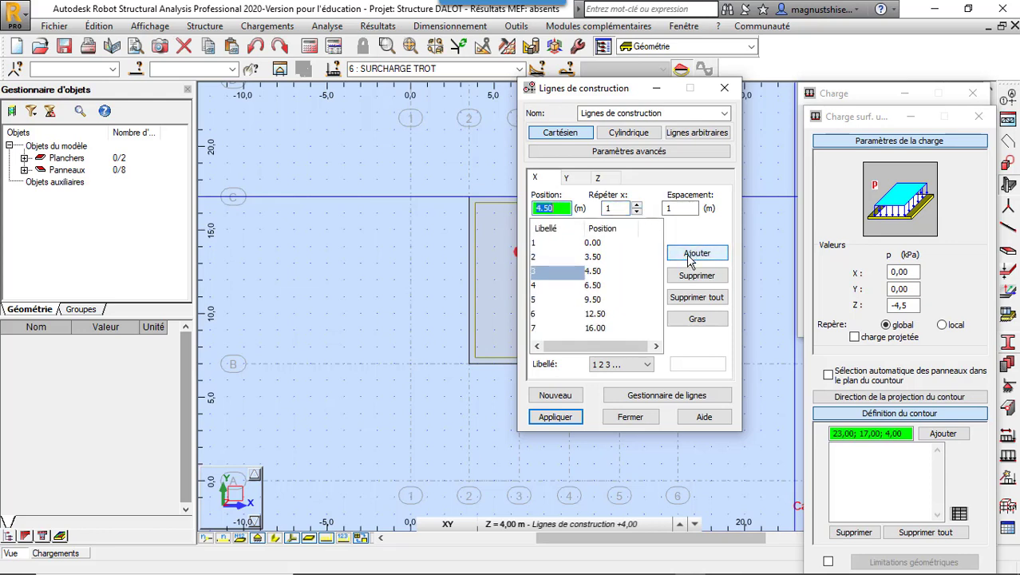
click(690, 321)
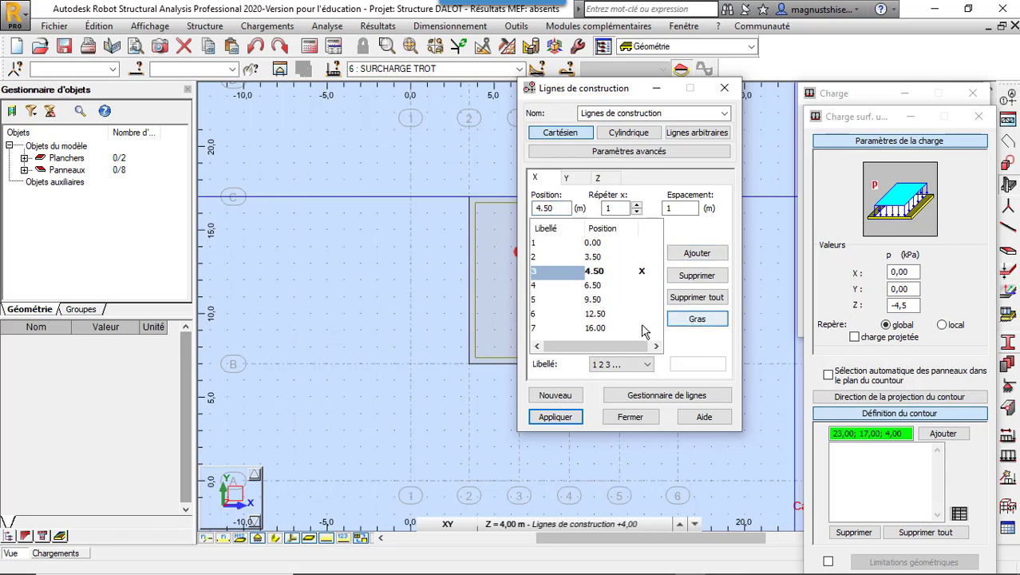
drag(582, 345, 568, 346)
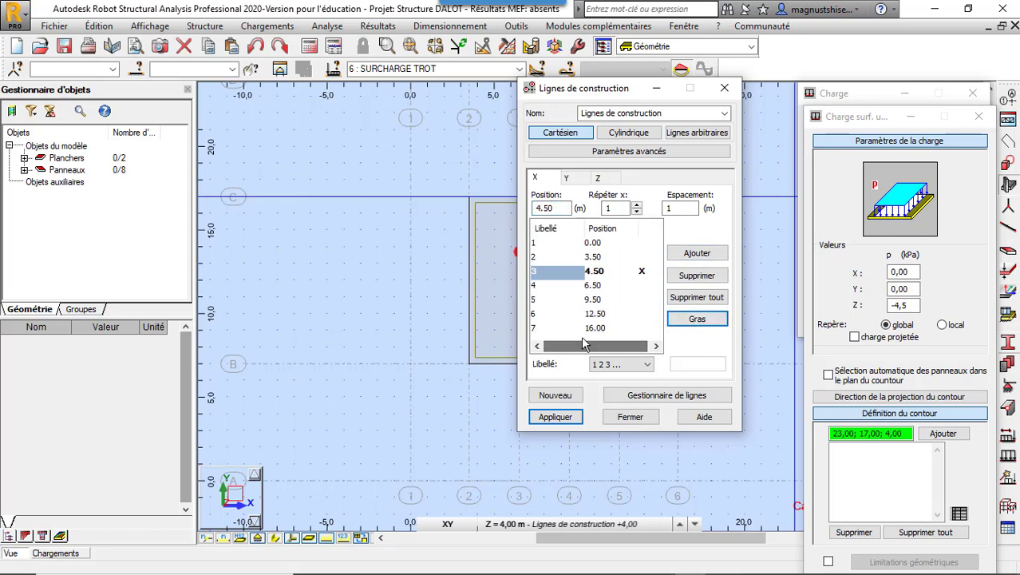
Add a bold X construction line at 11.50, using a spacing of -1 m from the 12.50 line, and apply the construction lines
click(556, 316)
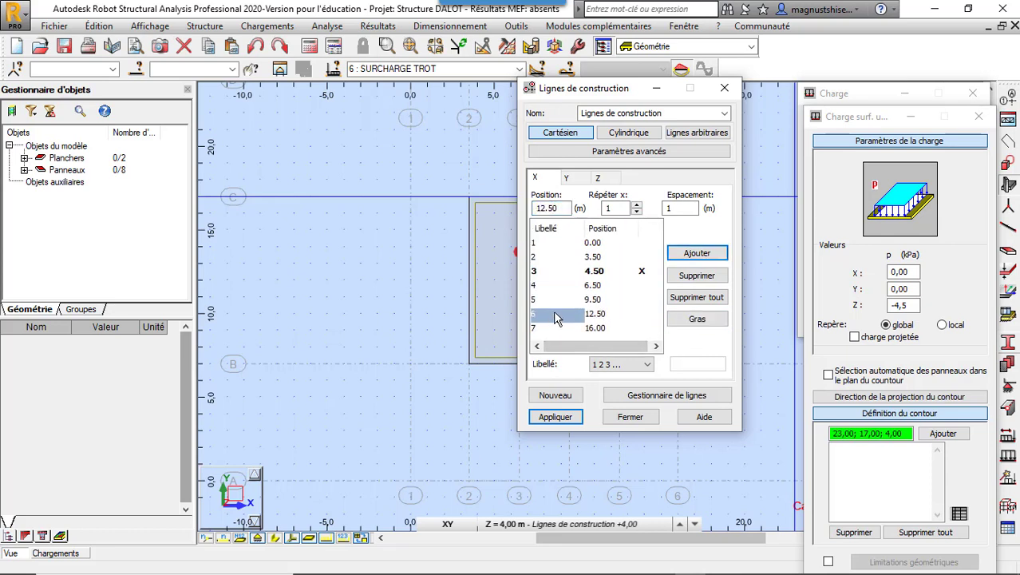
double_click(687, 208)
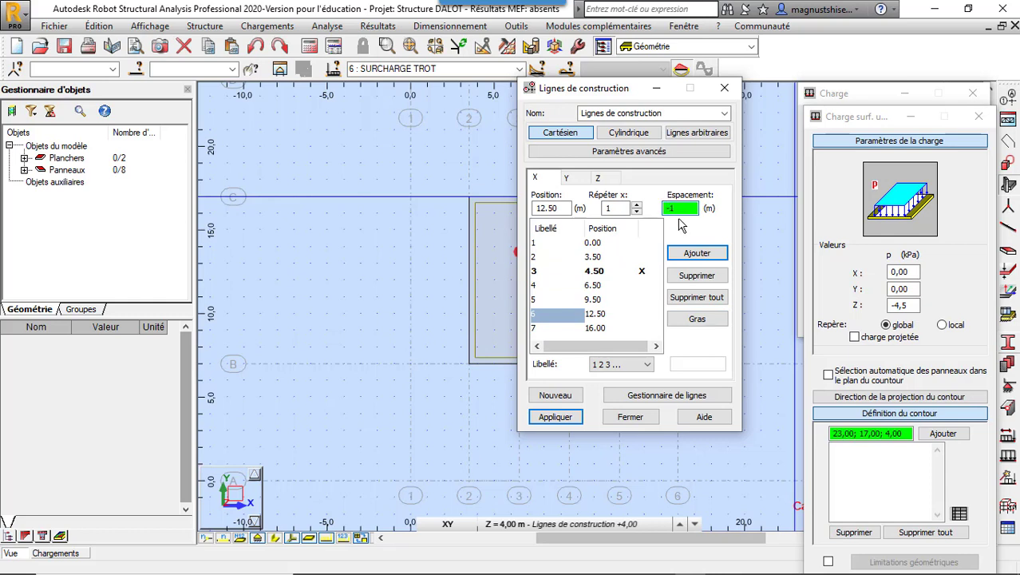
click(697, 252)
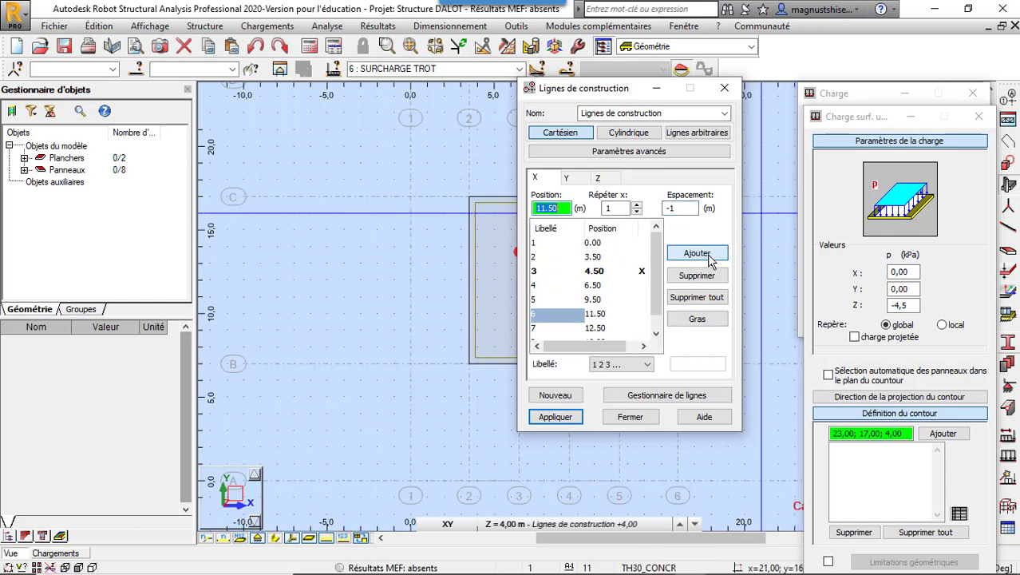
click(693, 320)
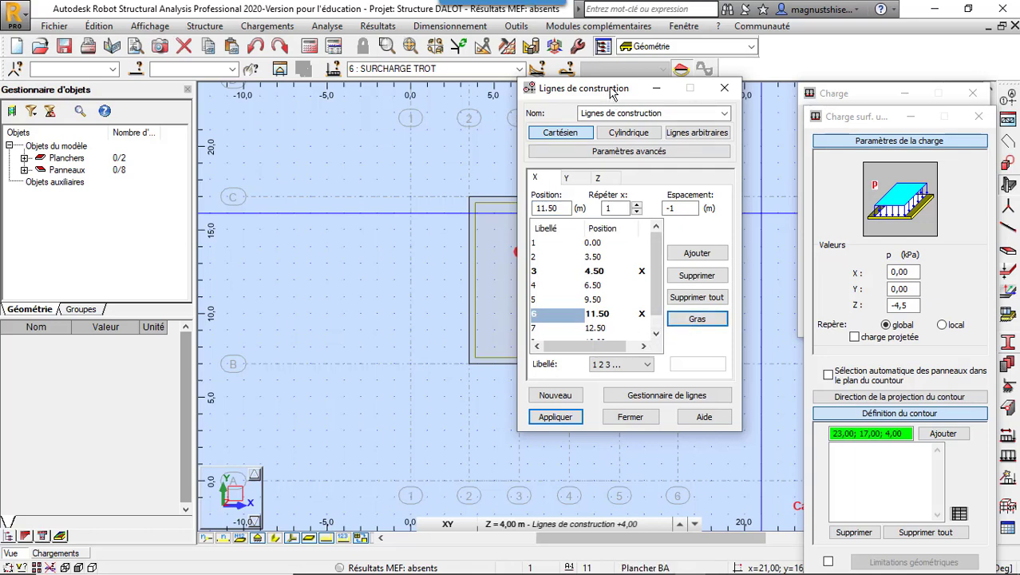
drag(612, 92, 432, 378)
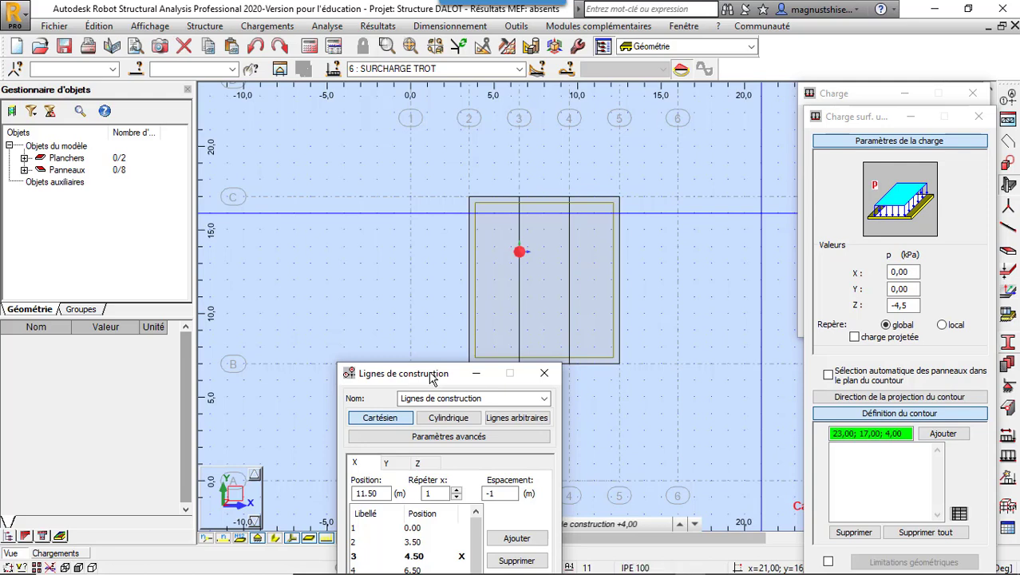
drag(431, 377, 345, 115)
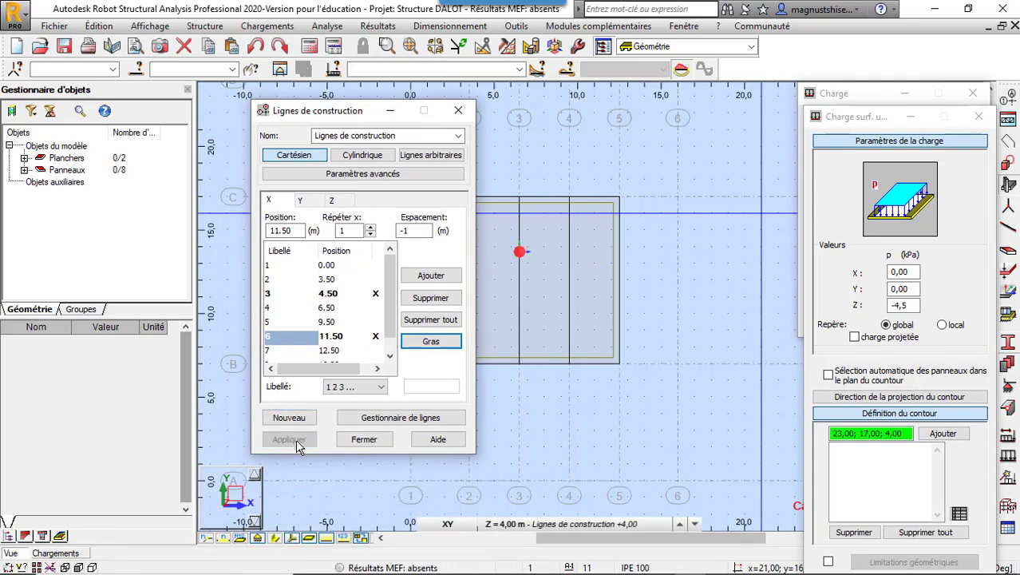
click(289, 439)
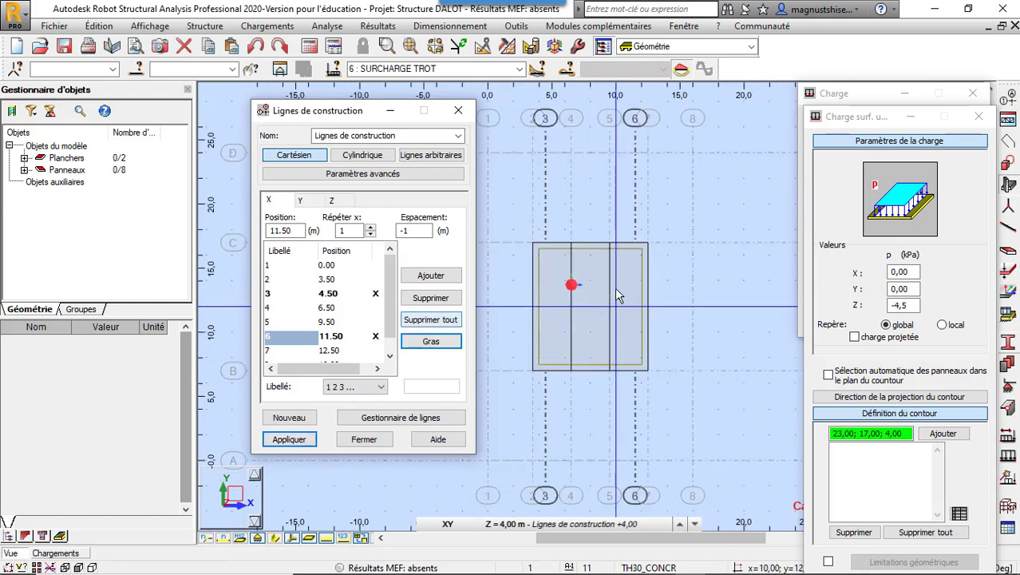